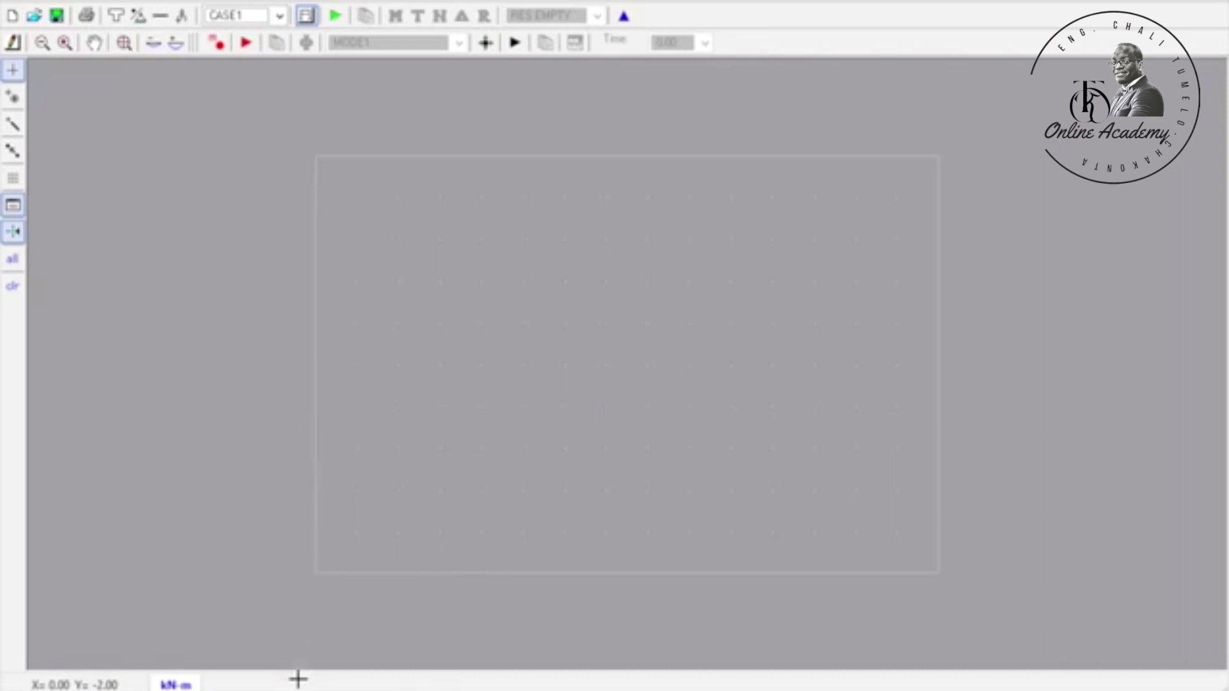
# Switch to the Excel sheet and copy the joint X and Y coordinates in C9:D20
pyautogui.moveTo(276, 690)
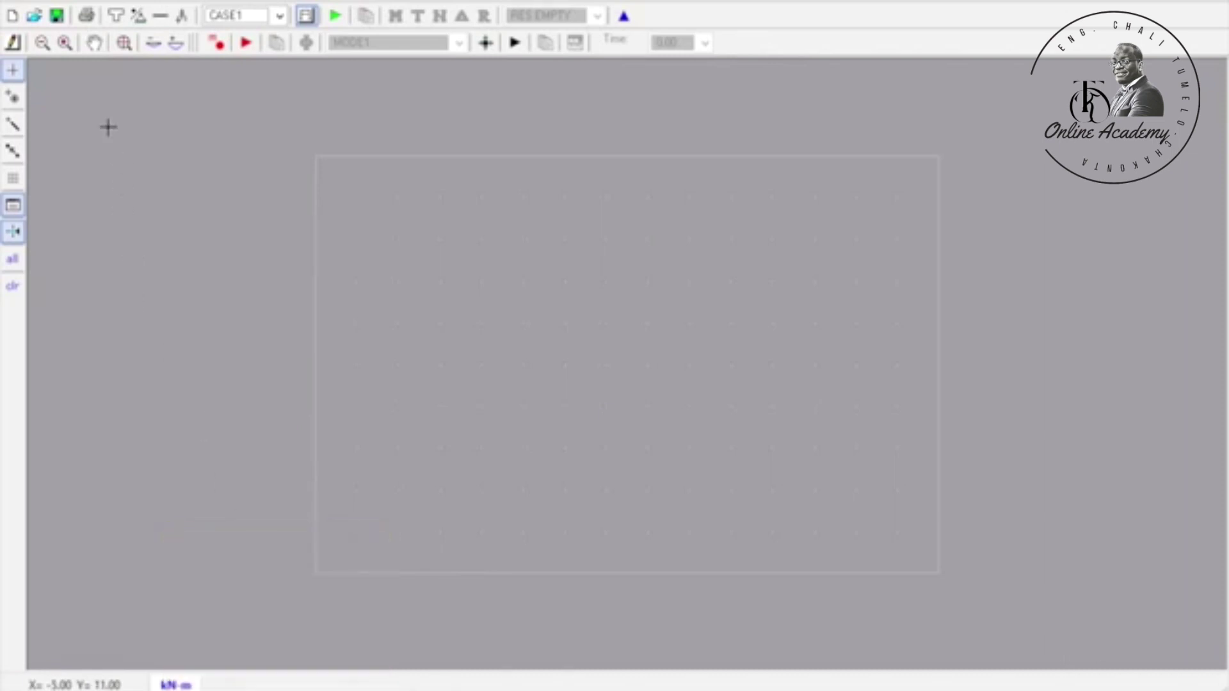
pyautogui.hotkey('alt', 'Tab')
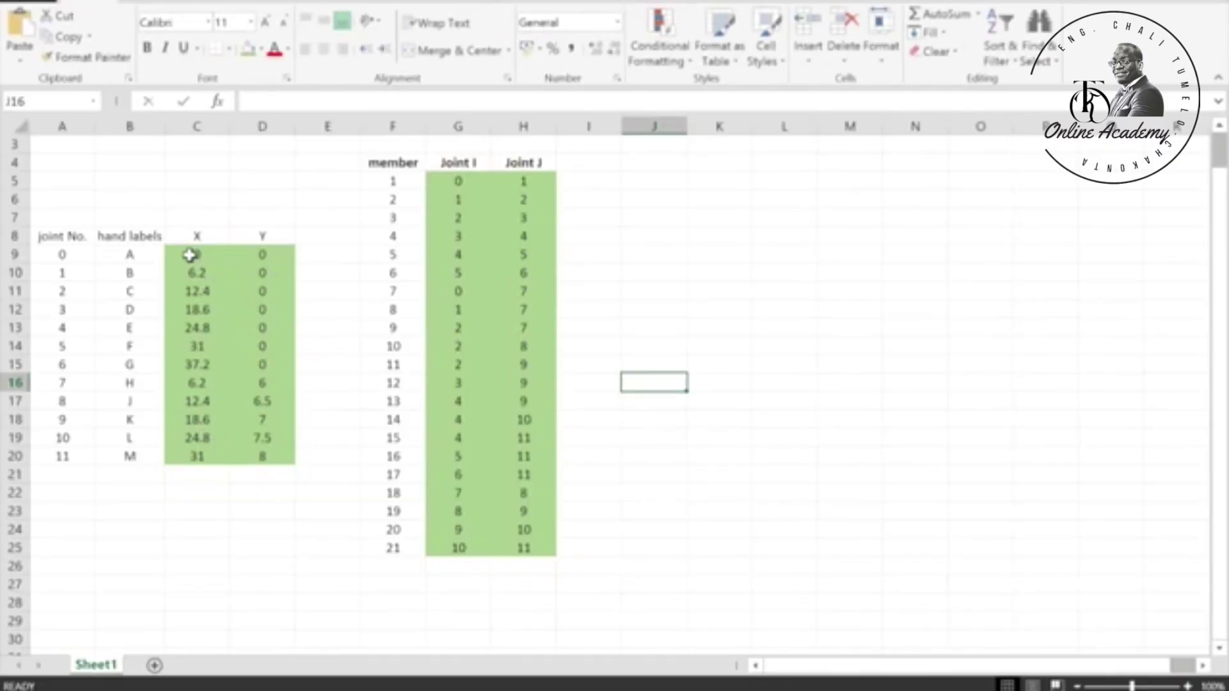
pyautogui.moveTo(192, 254); pyautogui.dragTo(267, 456)
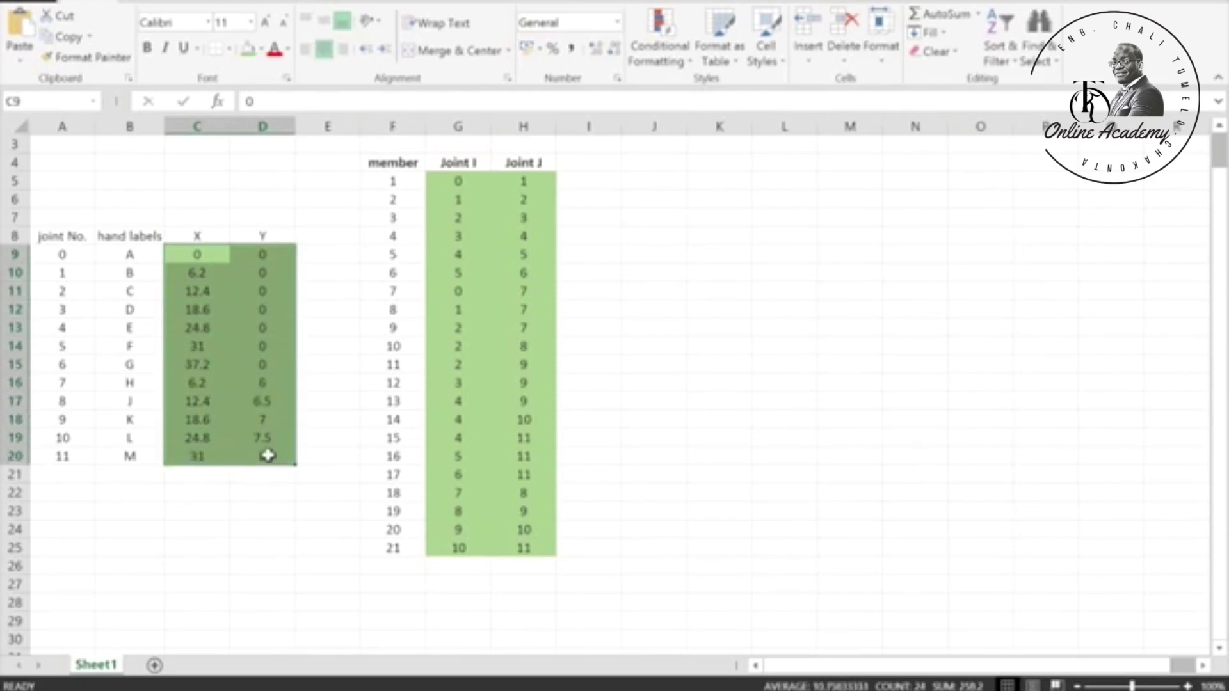
pyautogui.hotkey('ctrl', 'c')
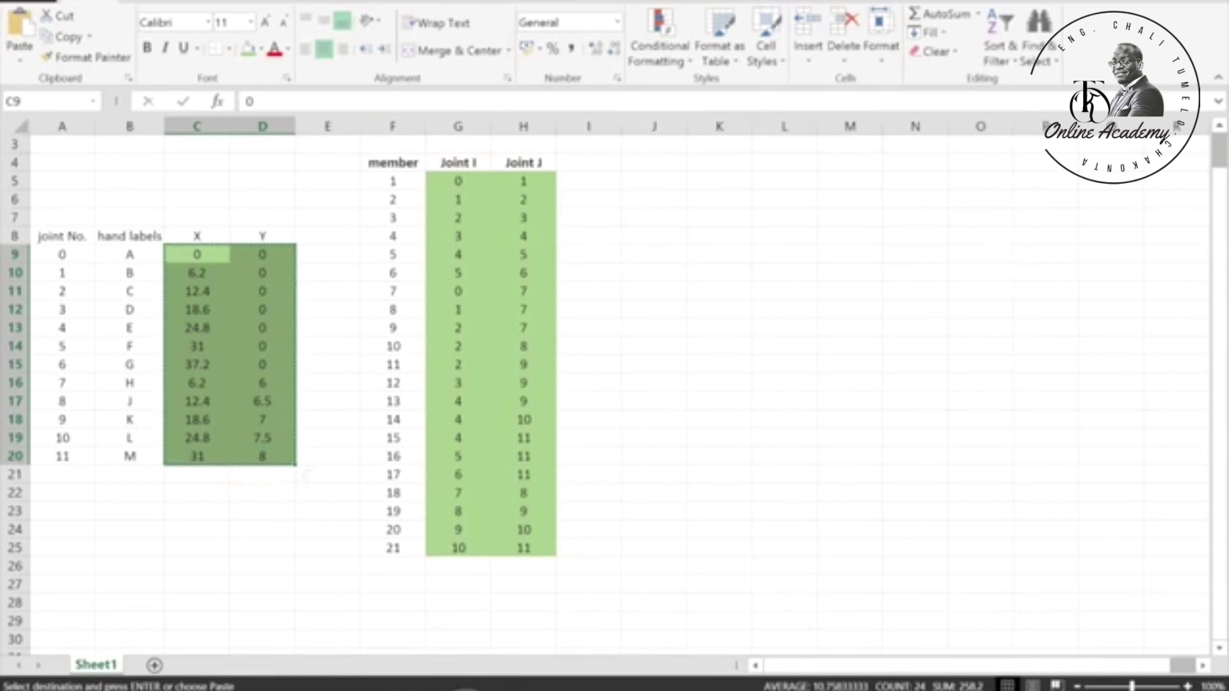
pyautogui.click(324, 423)
pyautogui.click(448, 579)
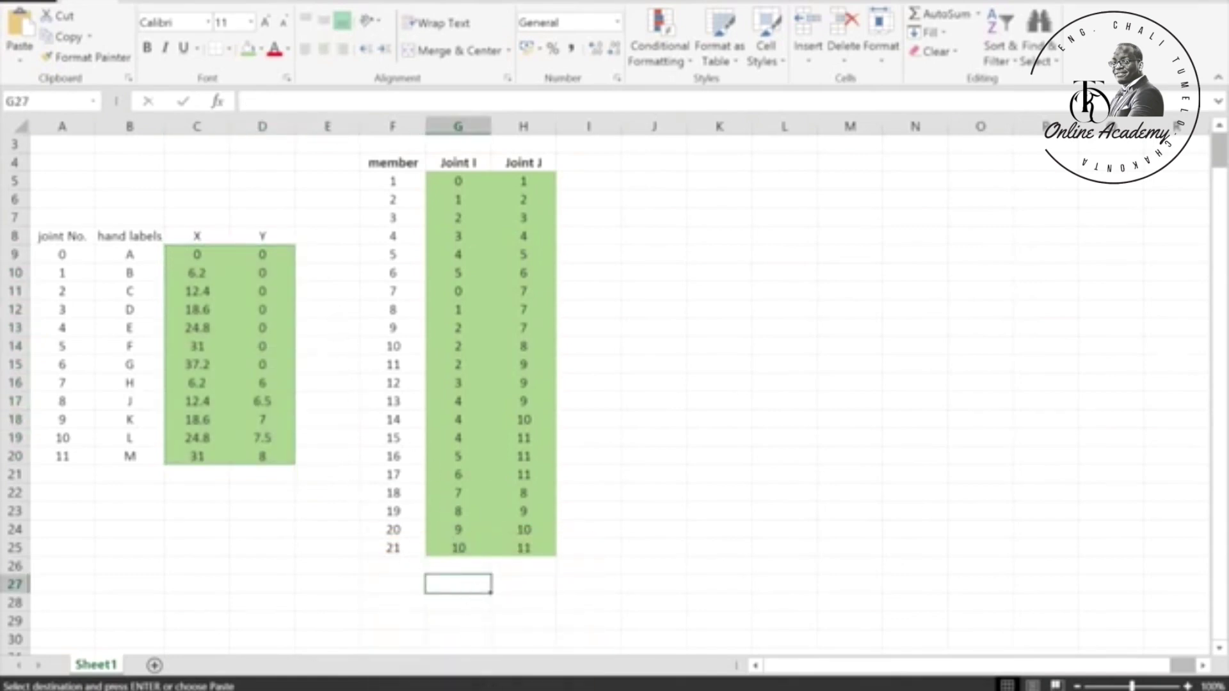
# Switch to LinPro, import the copied coordinates as tab-delimited joints, and hide the drawing grid
pyautogui.click(490, 677)
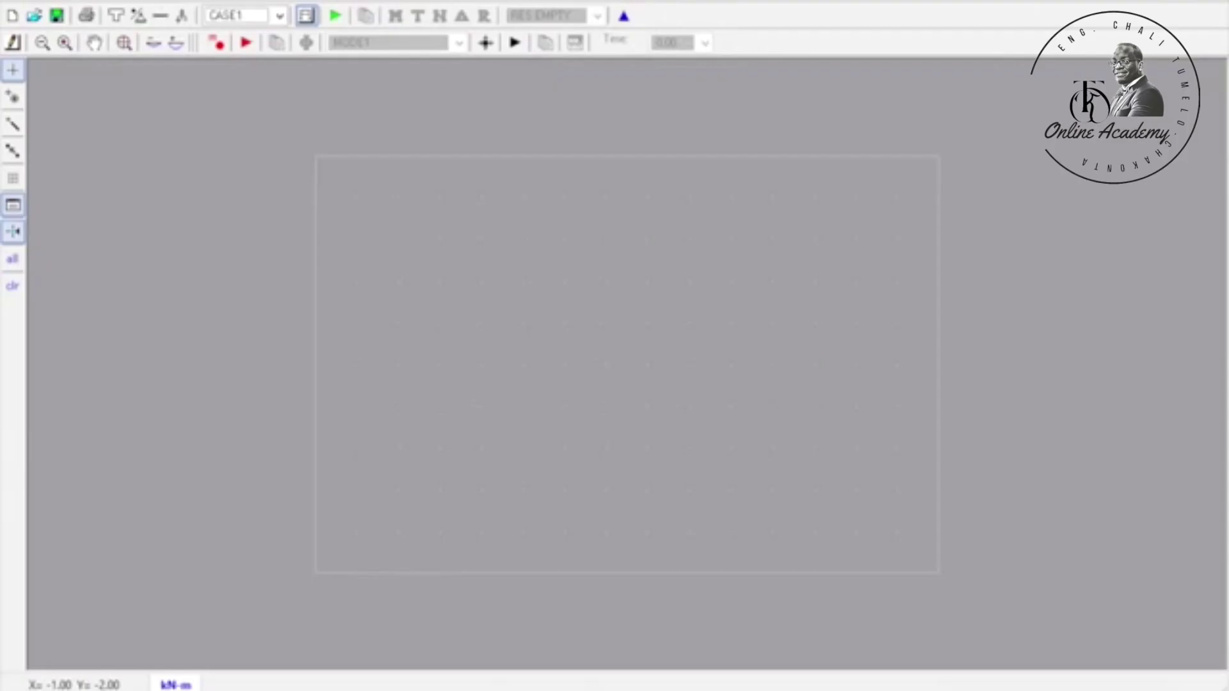
pyautogui.click(137, 15)
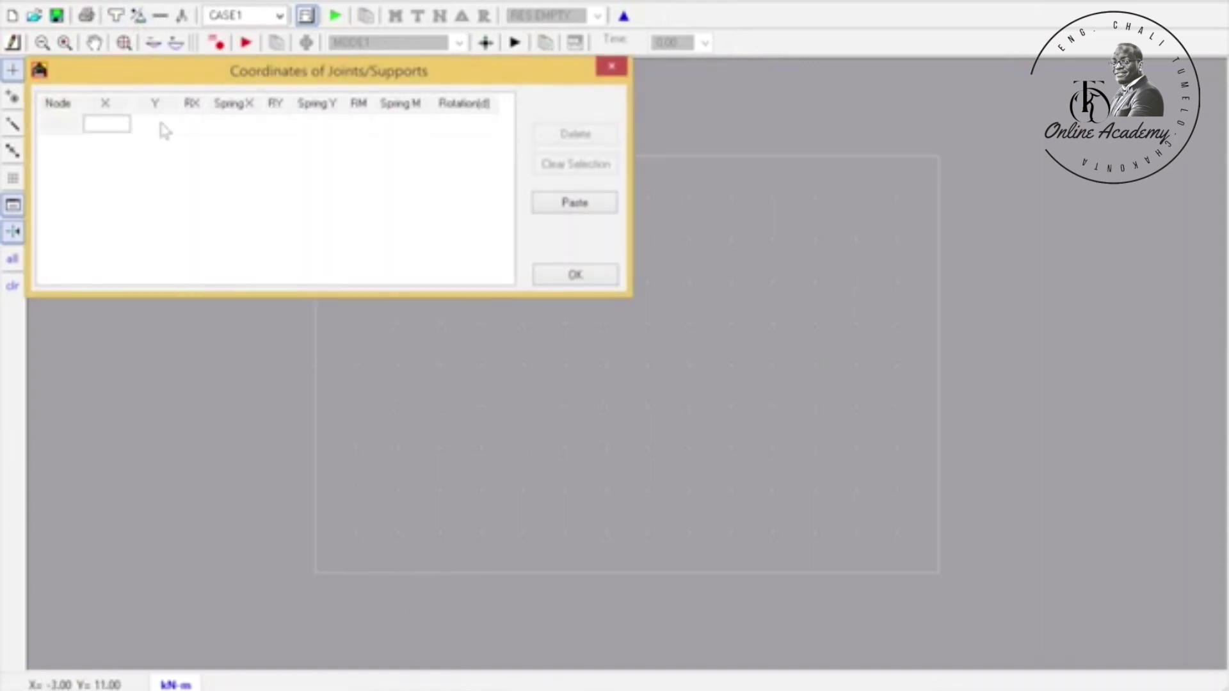
pyautogui.click(548, 201)
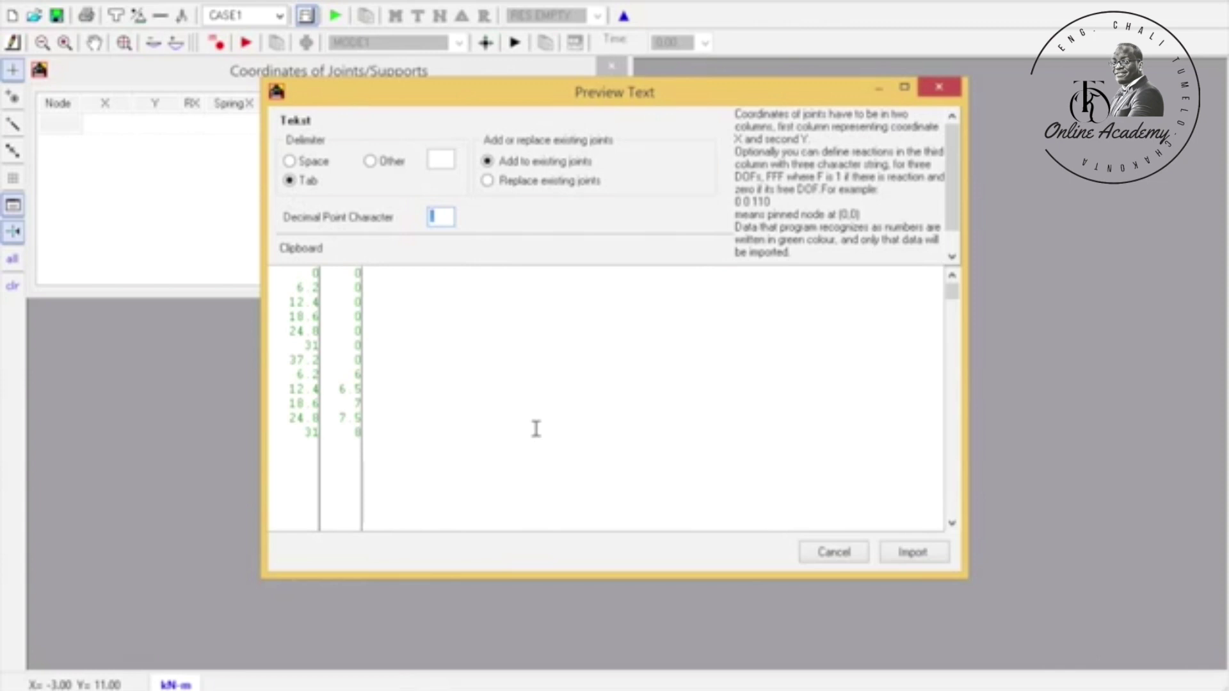
pyautogui.click(909, 557)
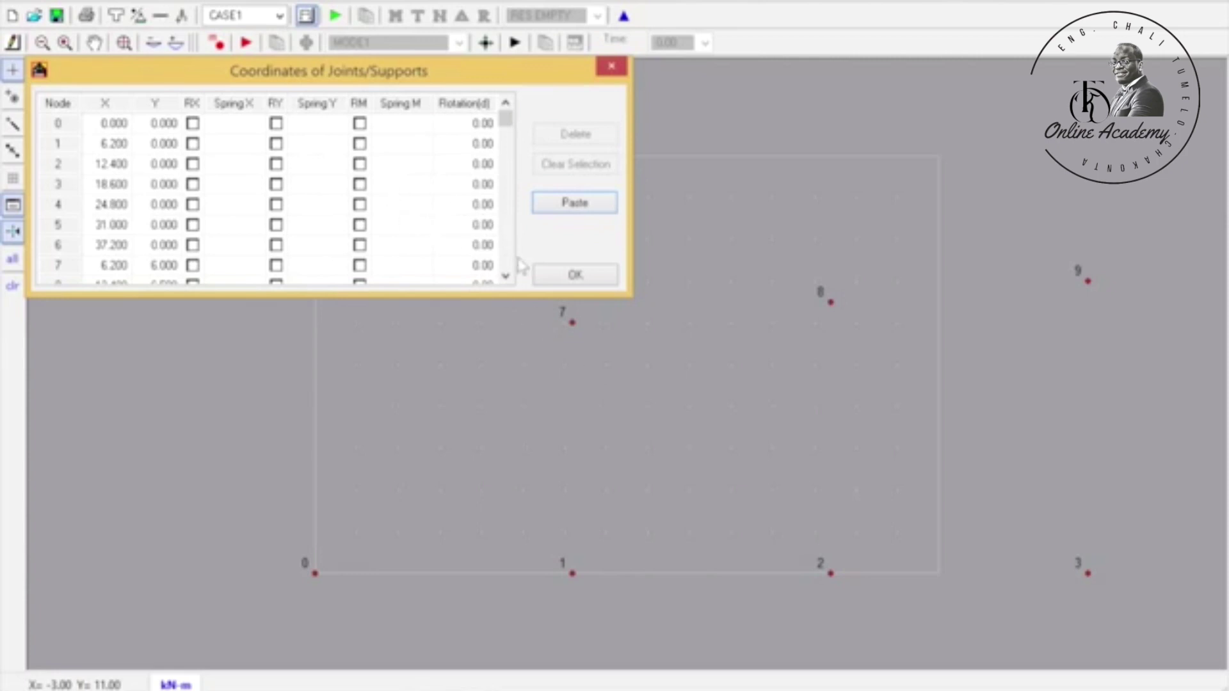
pyautogui.click(543, 275)
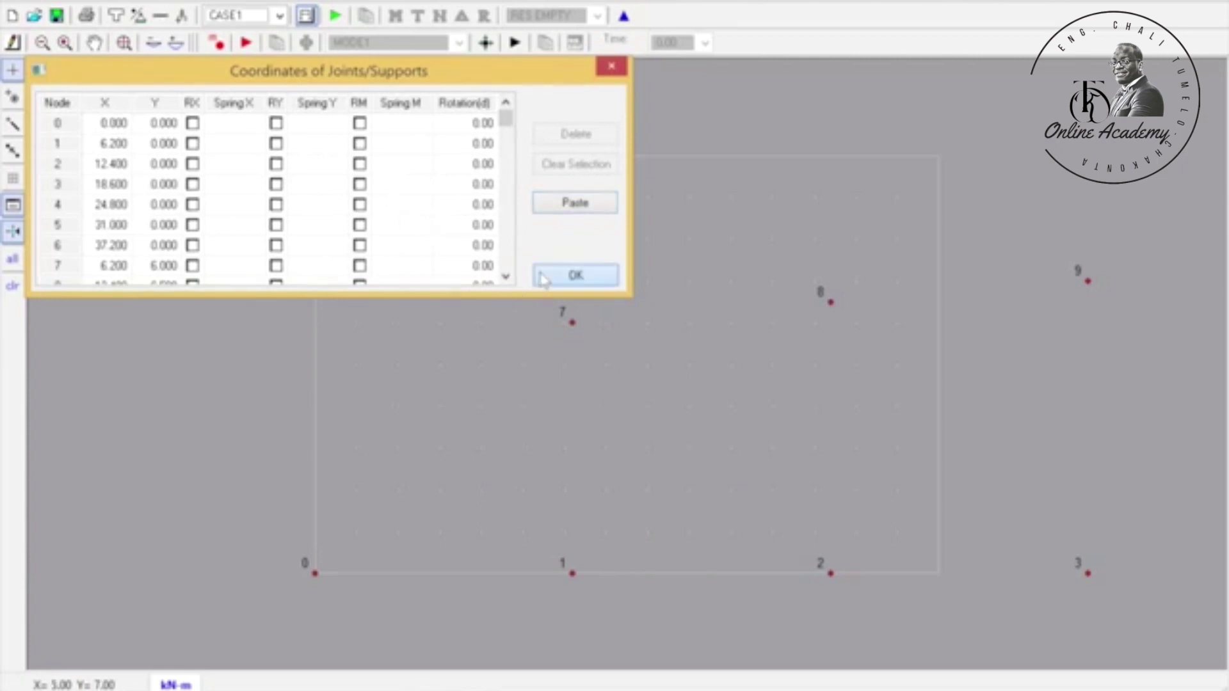
pyautogui.click(13, 206)
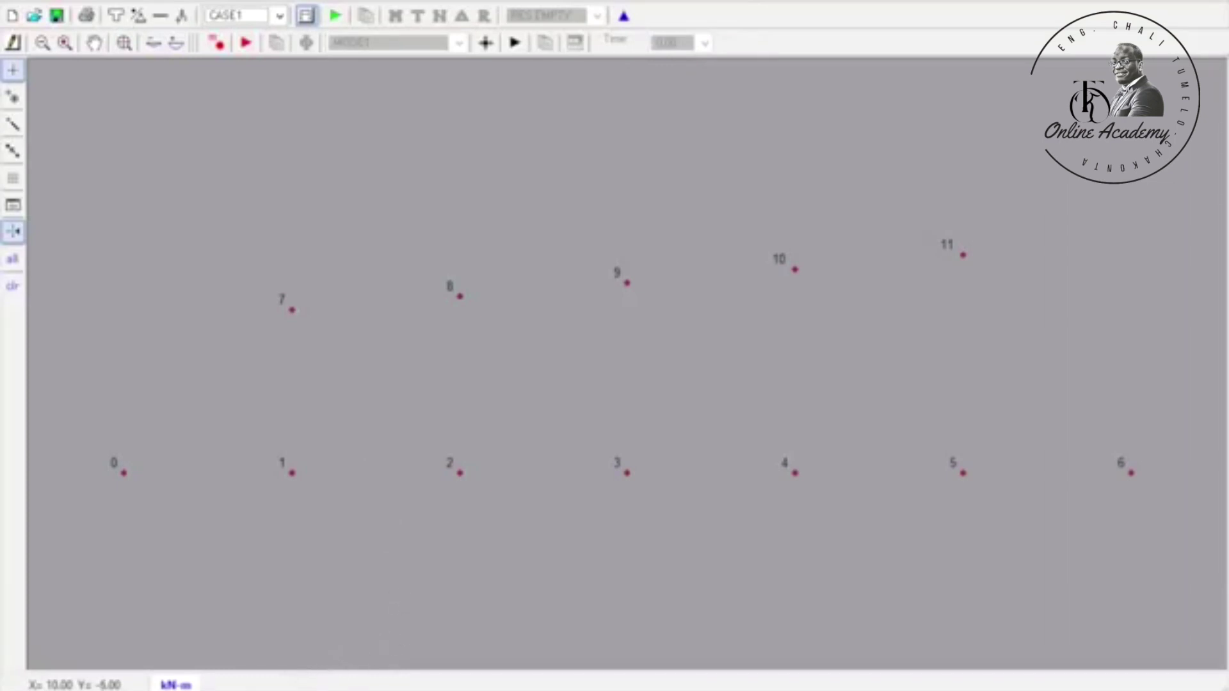
# Switch to the Excel sheet and copy the members' Joint I and Joint J pairs in G5:H25
pyautogui.click(305, 688)
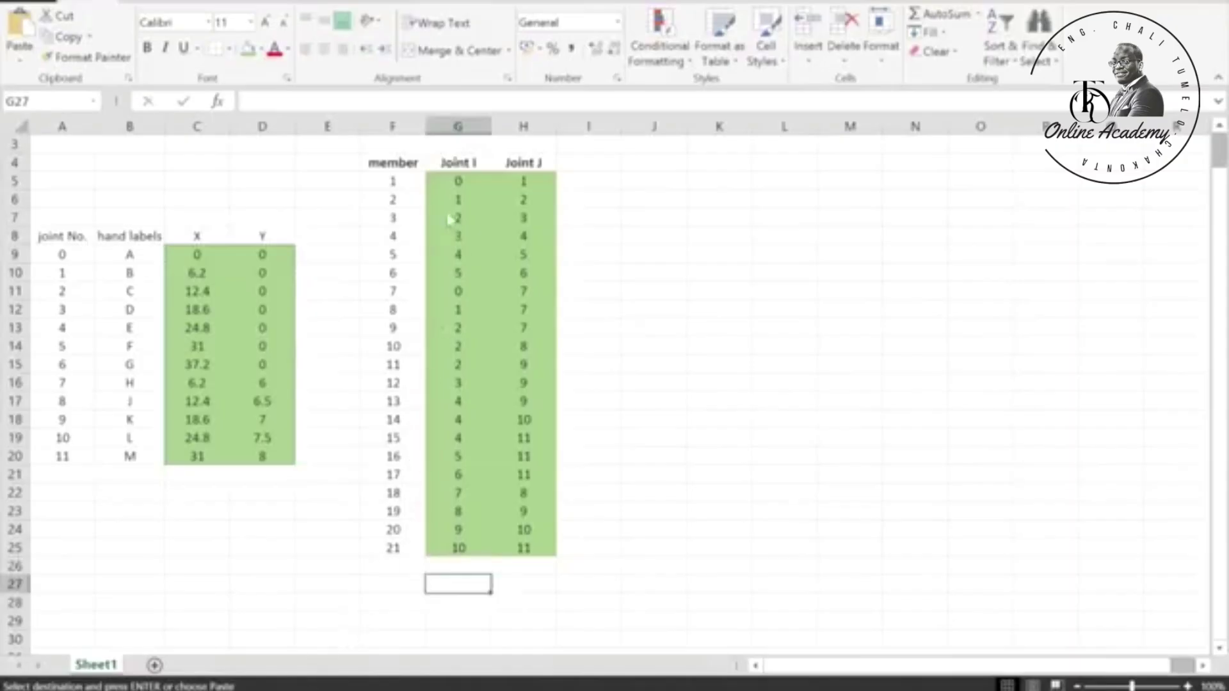
pyautogui.click(456, 181)
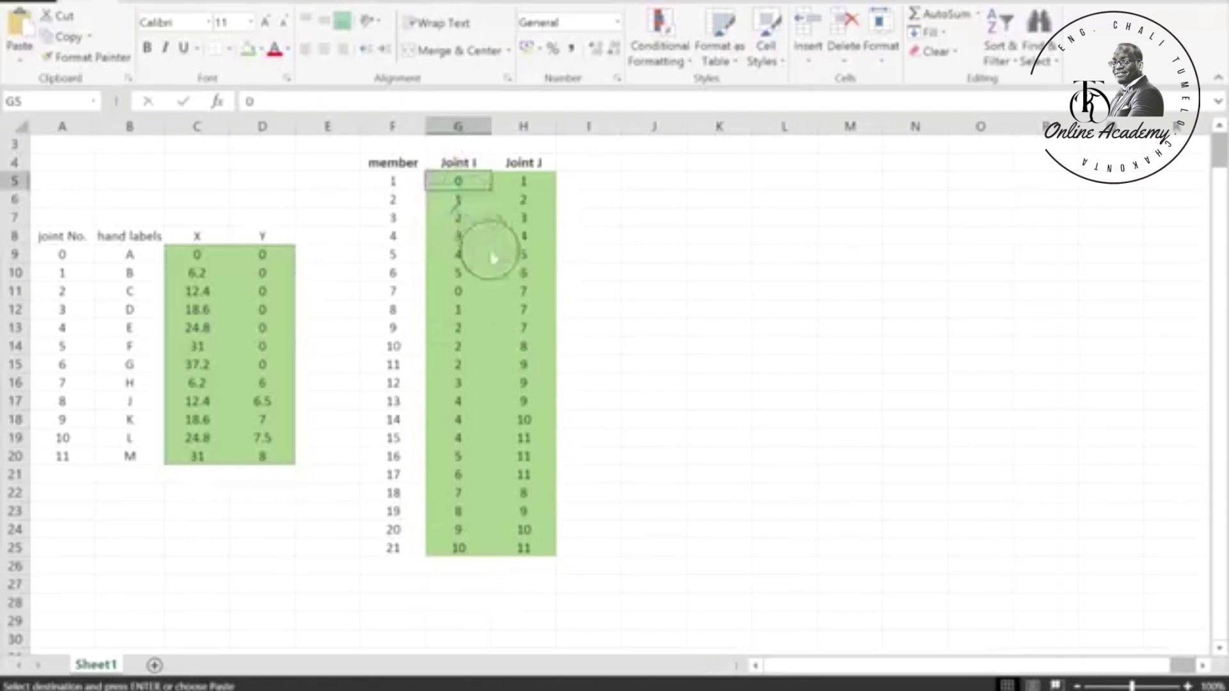
pyautogui.moveTo(493, 258); pyautogui.dragTo(525, 539)
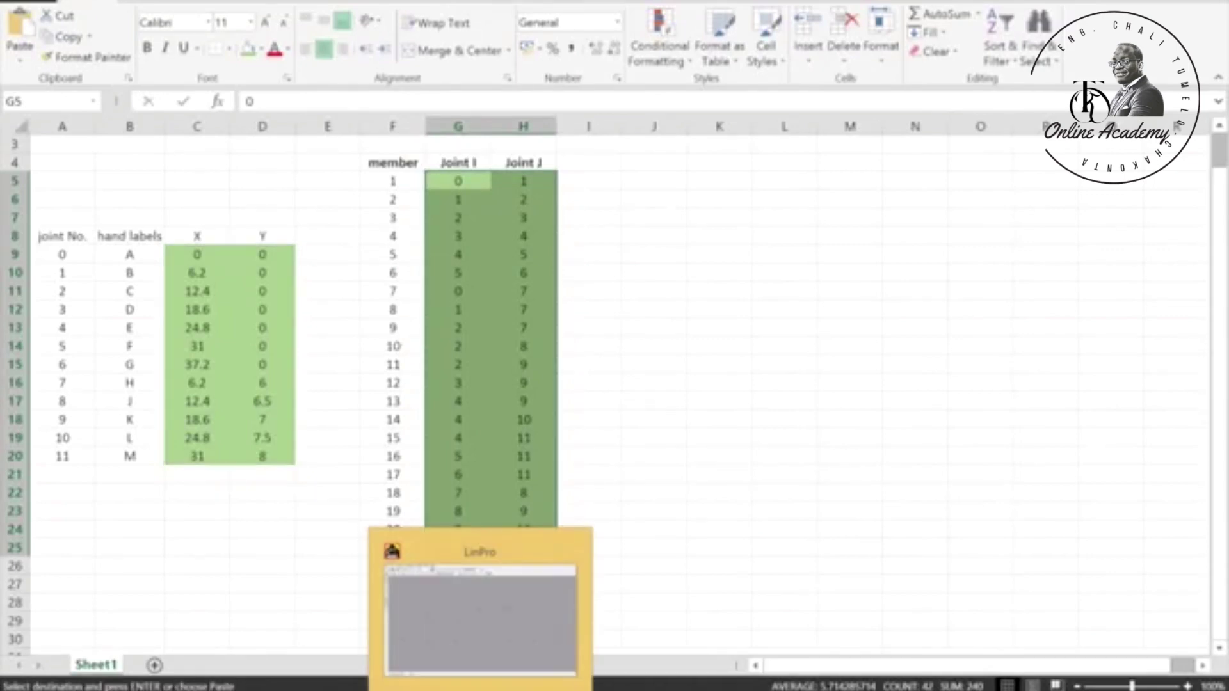
# Switch to LinPro and import the copied joint pairs as tab-delimited members added to the existing elements
pyautogui.click(486, 687)
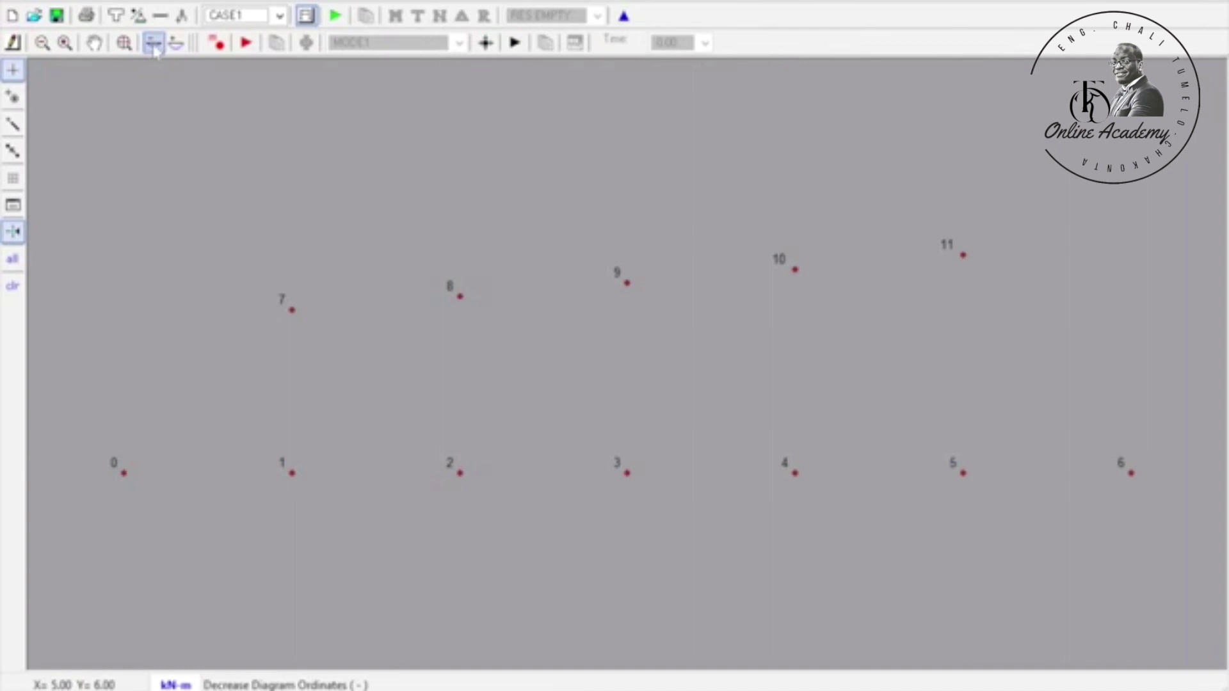
pyautogui.click(160, 15)
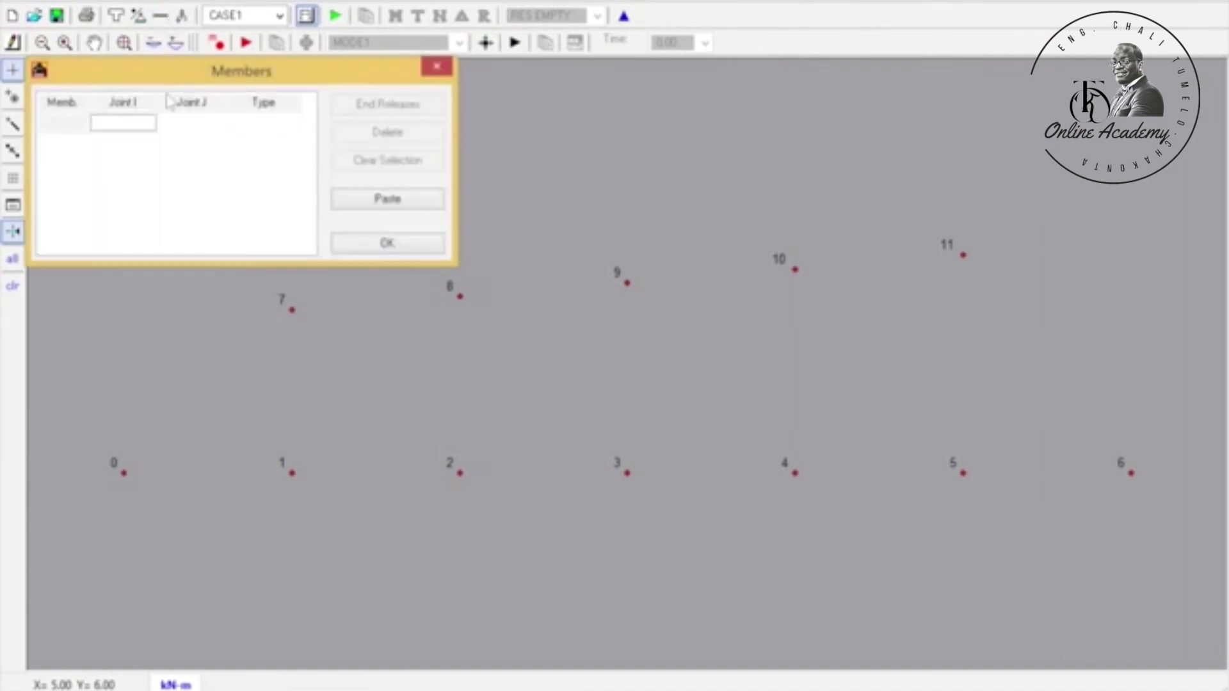
pyautogui.click(336, 199)
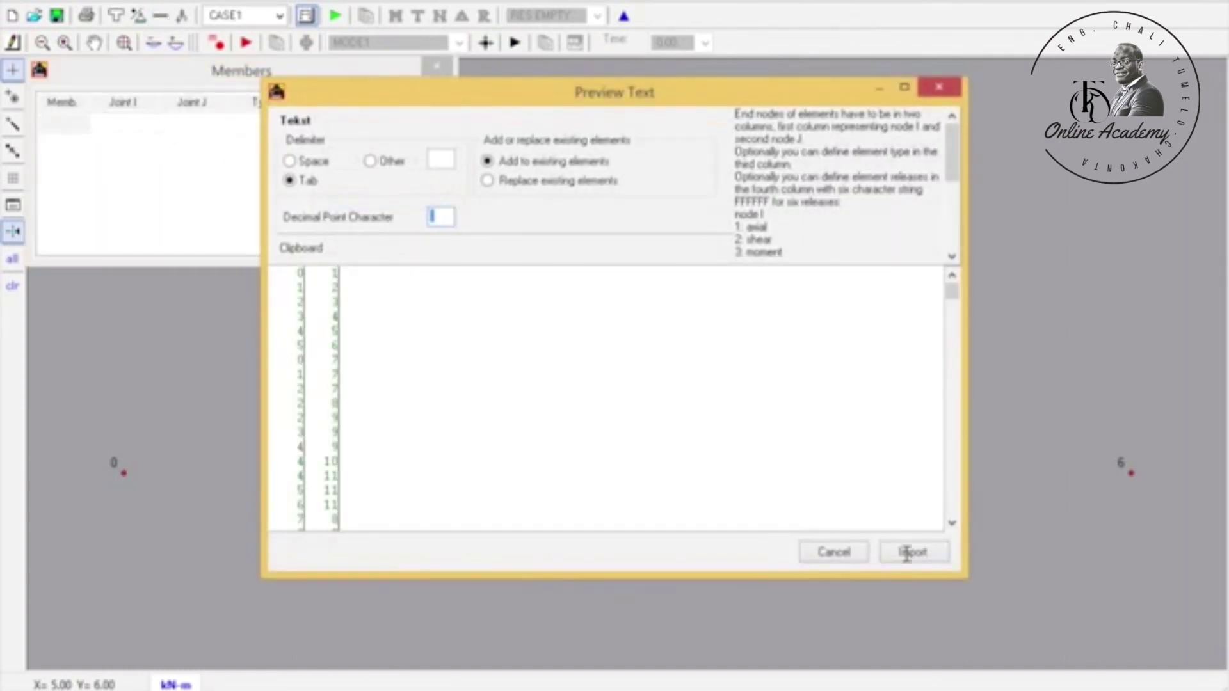
pyautogui.click(914, 551)
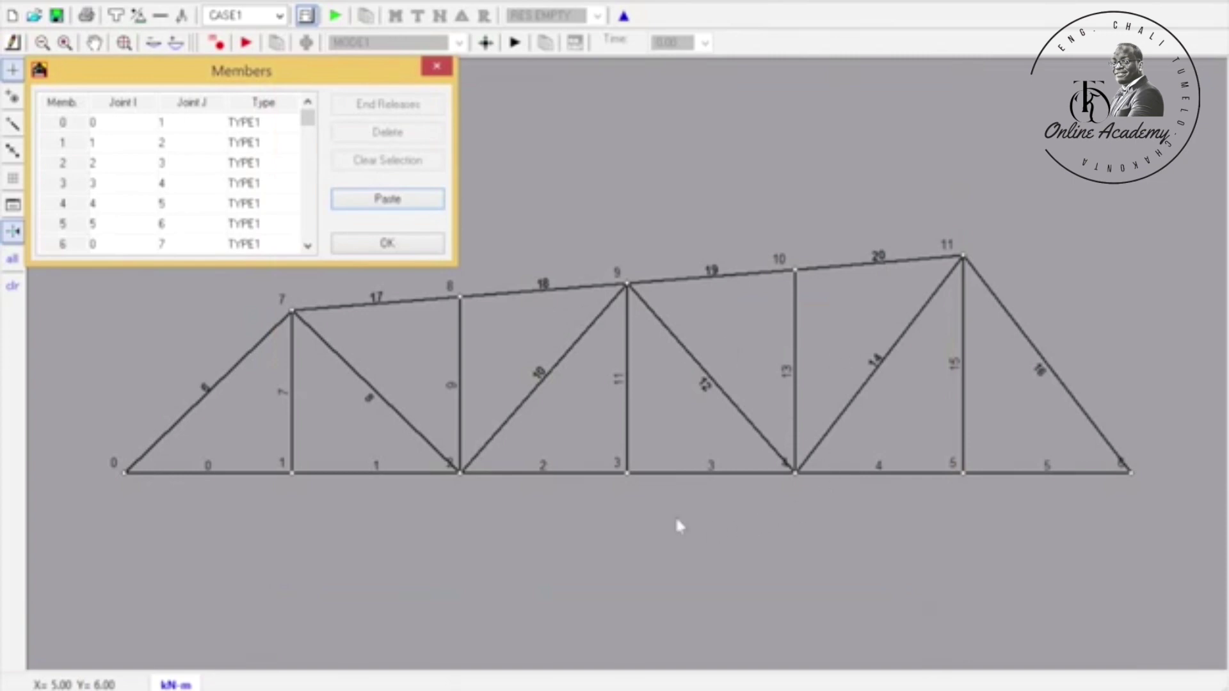
pyautogui.click(388, 244)
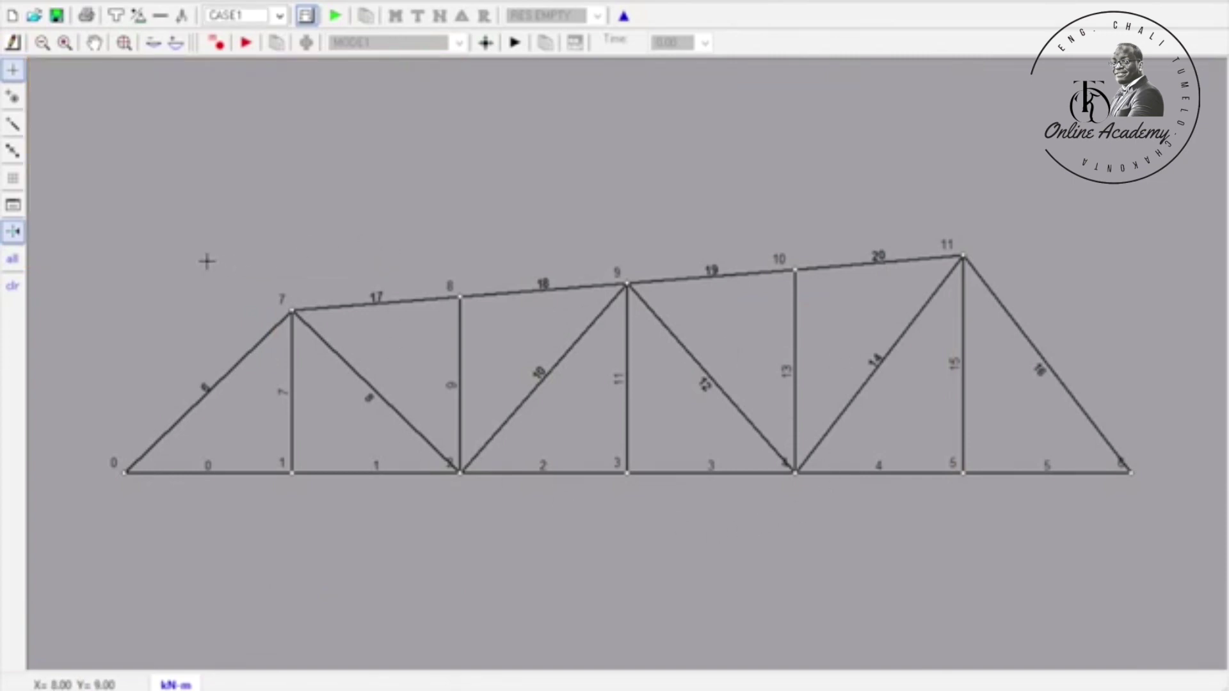
# Make joint 0 a pinned support by restraining it in RX and RY
pyautogui.click(143, 21)
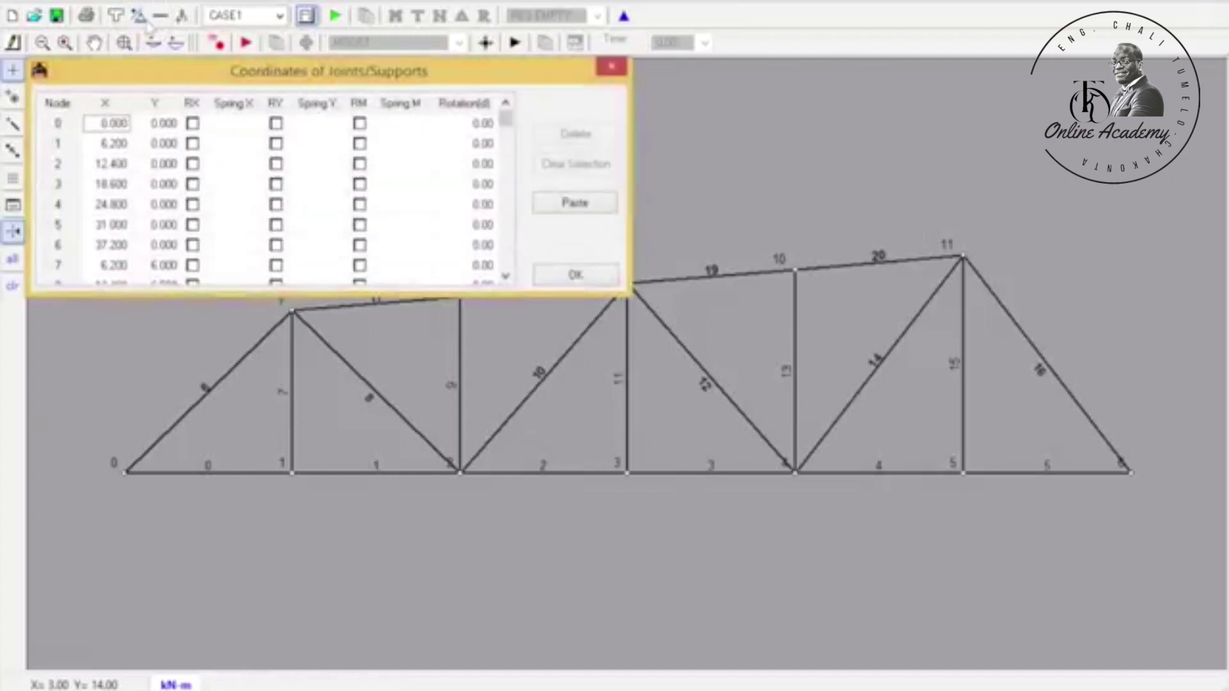
pyautogui.click(193, 124)
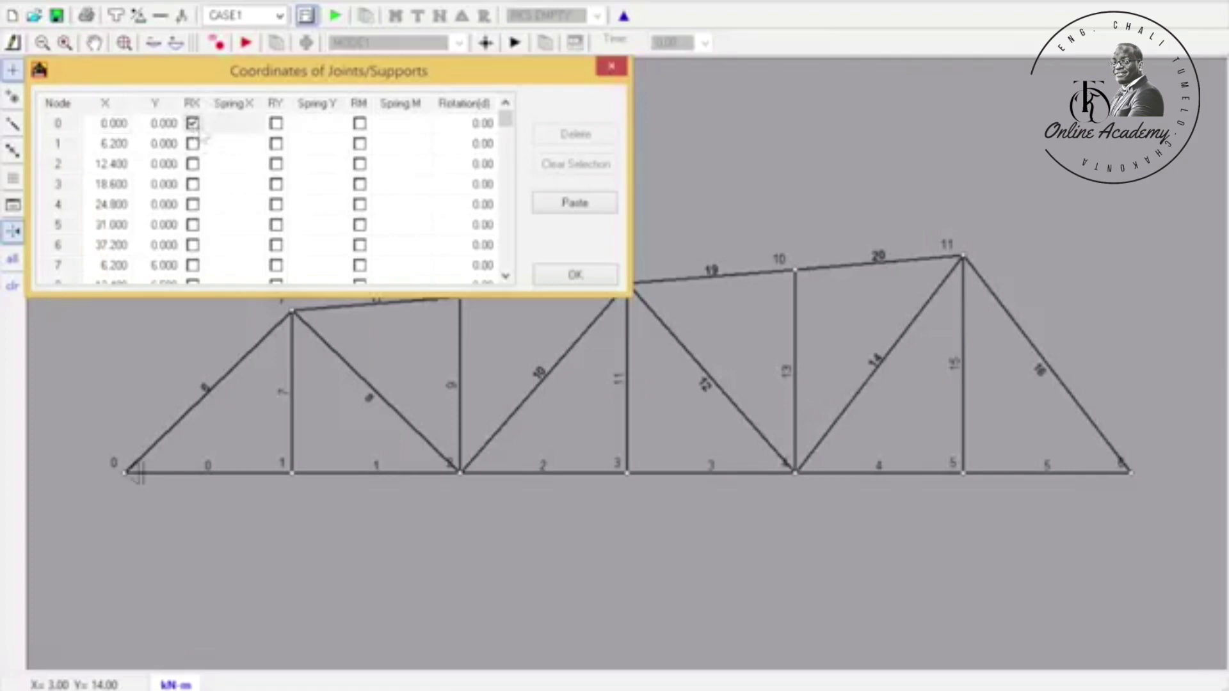
pyautogui.click(276, 124)
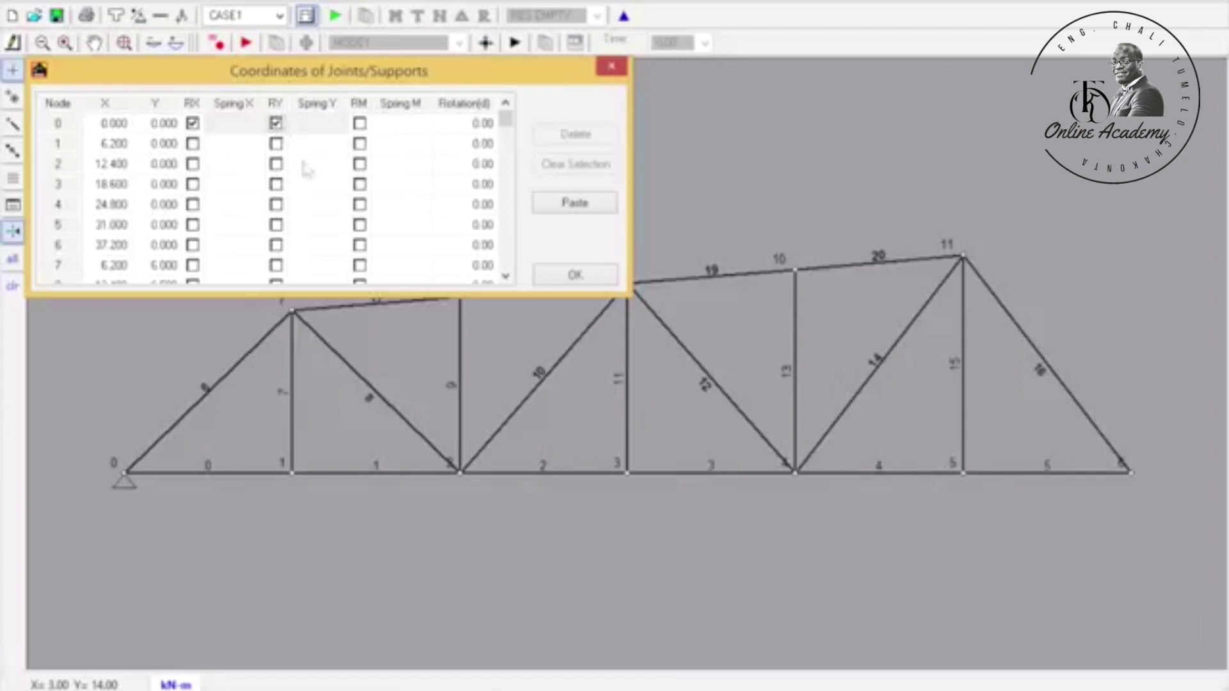
# Make joint 6 a roller support restrained only in RY and accept the support settings
pyautogui.click(505, 120)
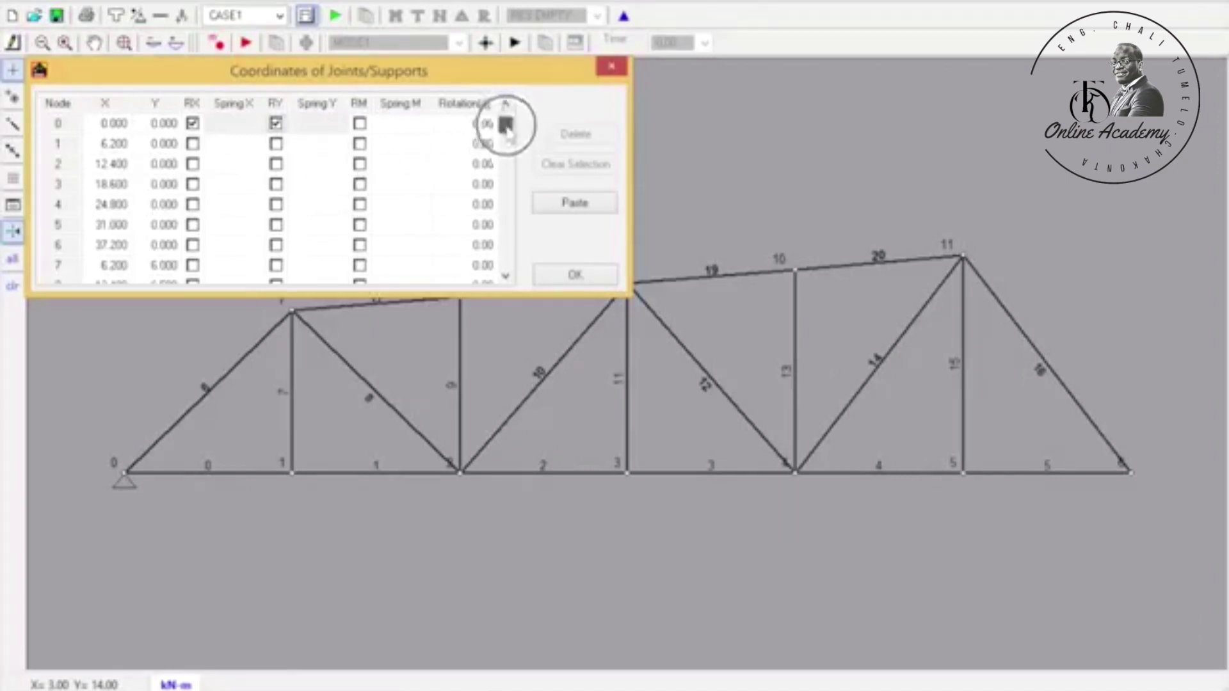
pyautogui.moveTo(505, 121); pyautogui.dragTo(505, 148)
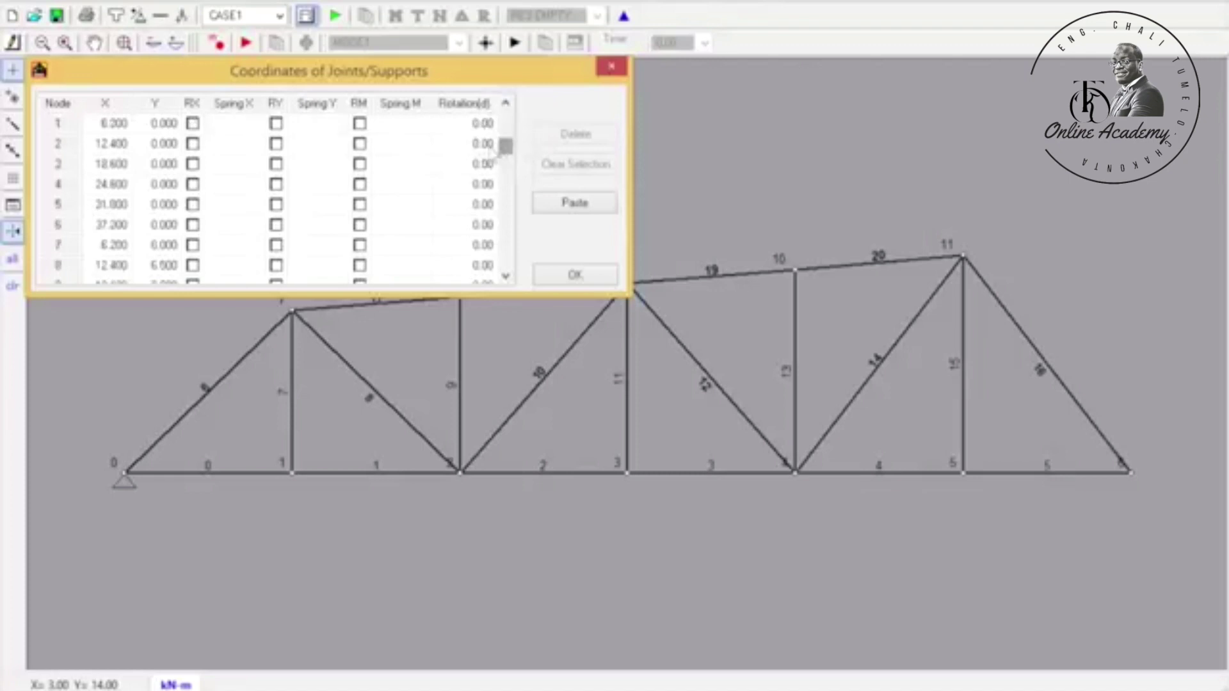
pyautogui.click(192, 224)
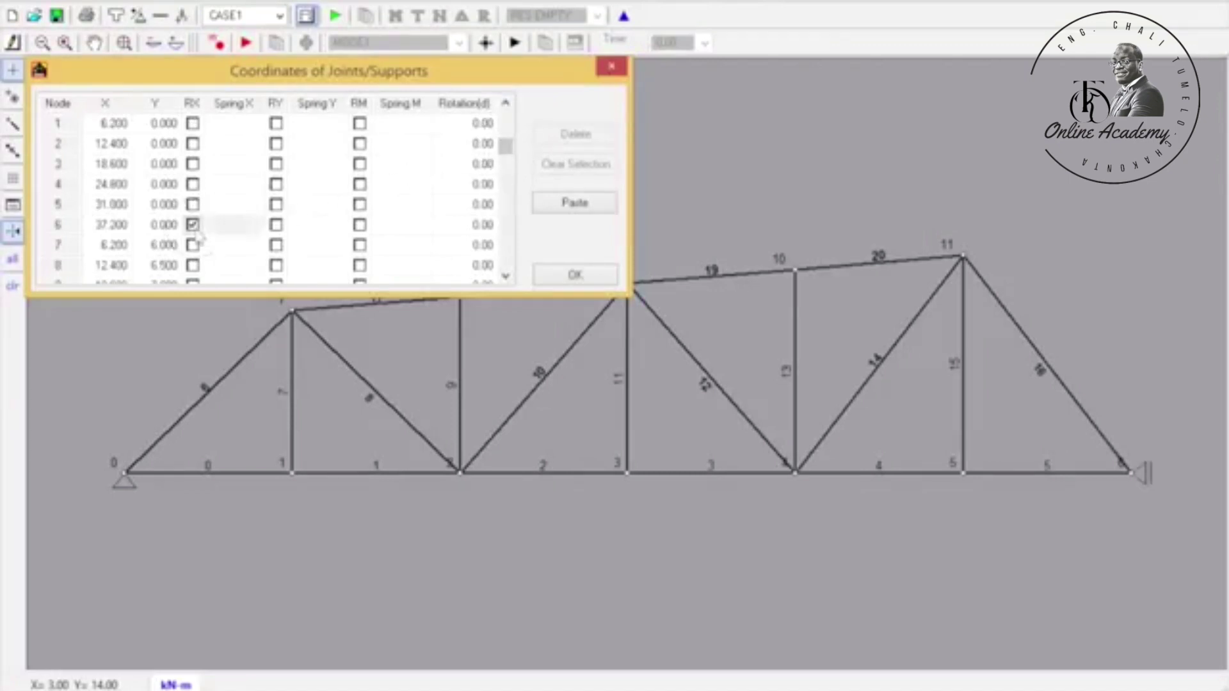
pyautogui.click(276, 224)
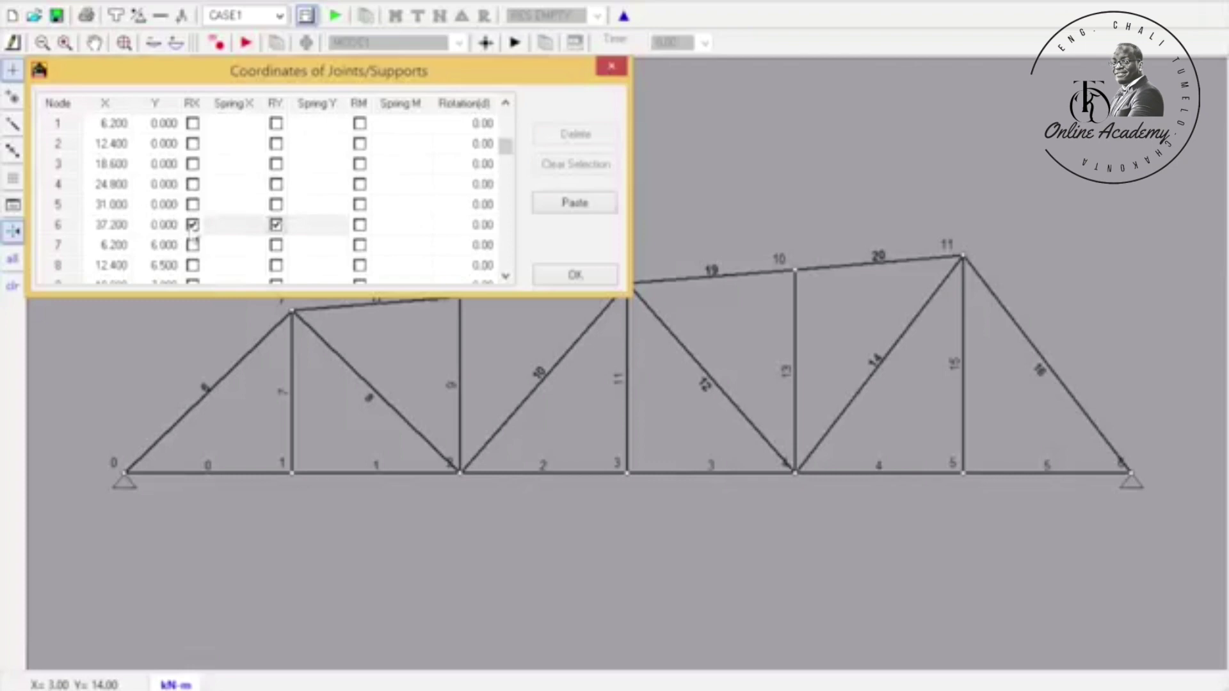
pyautogui.click(193, 225)
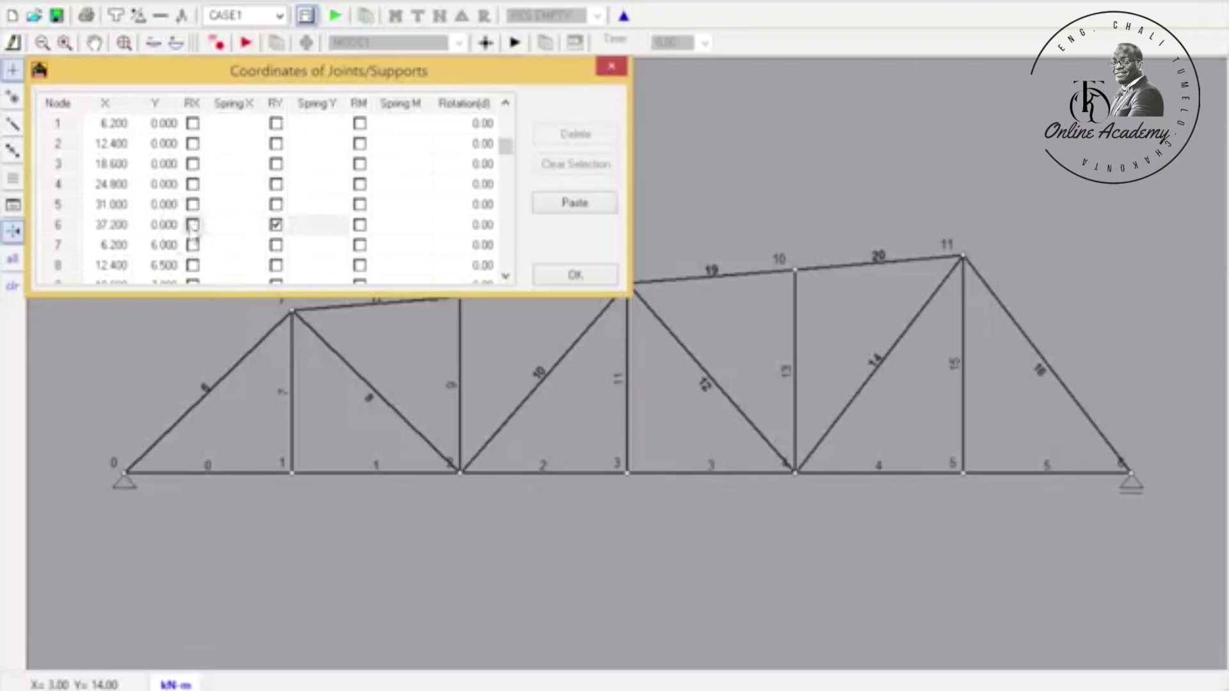
pyautogui.click(573, 275)
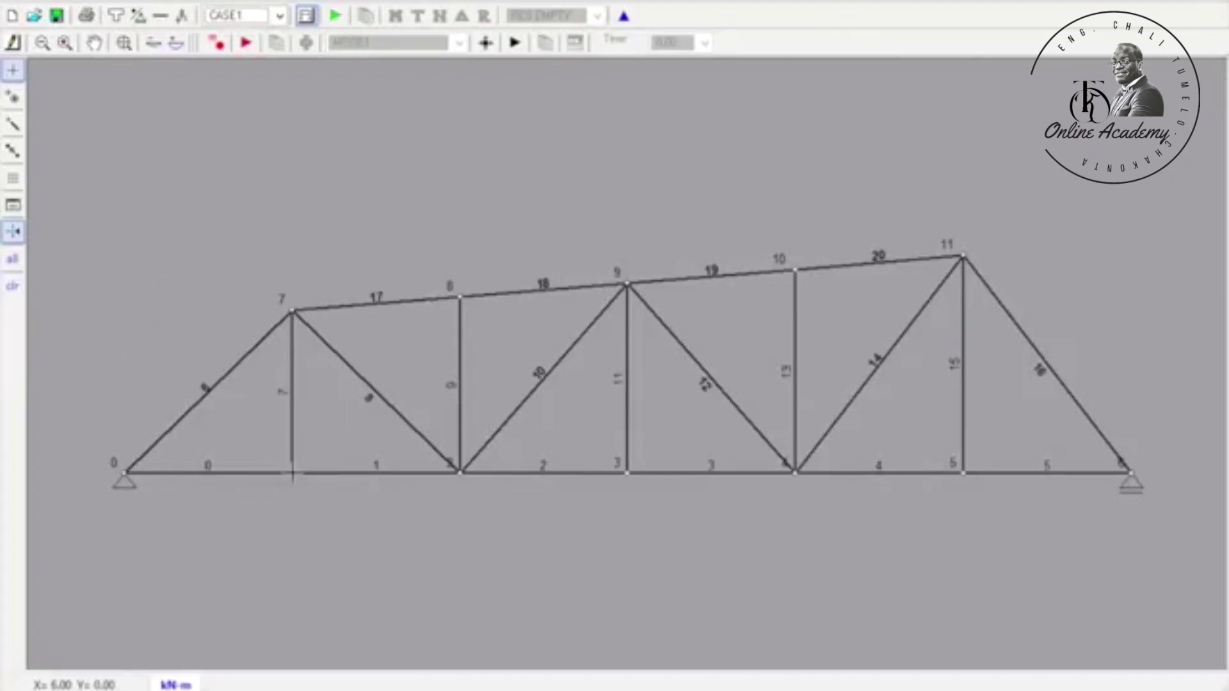
# Apply a CASE1 point load with Force Y of -100 to bottom-chord joints 1 to 5
pyautogui.click(292, 474)
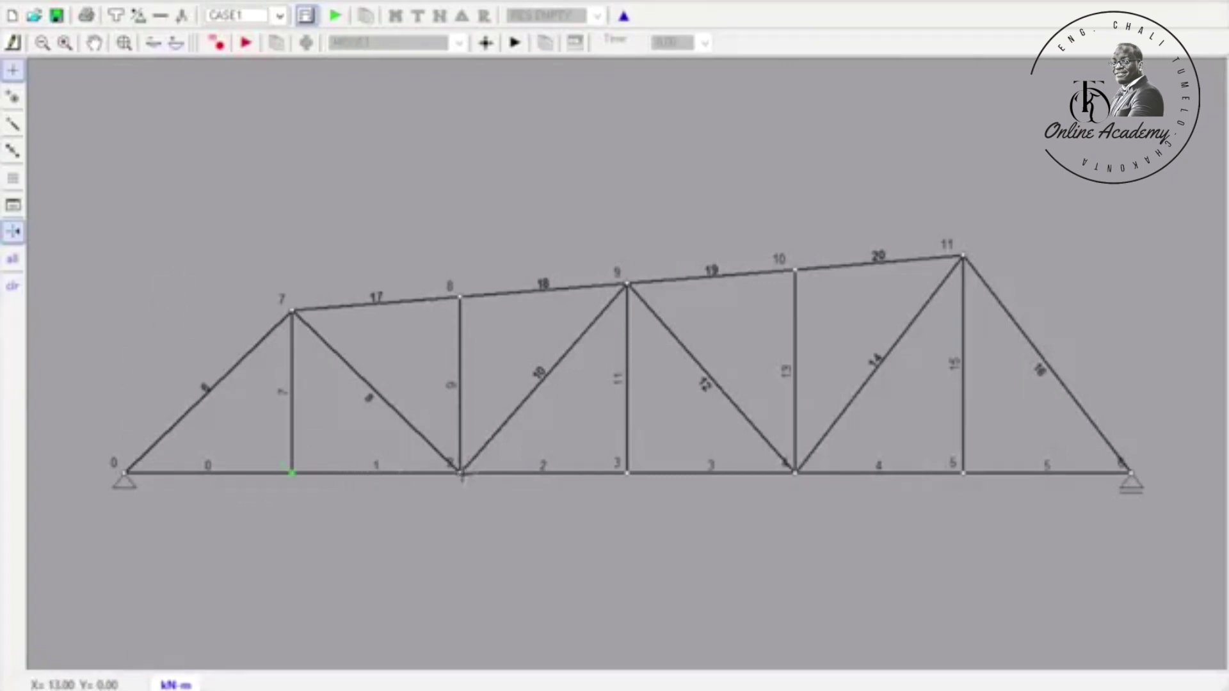
pyautogui.click(460, 474)
pyautogui.click(796, 473)
pyautogui.click(964, 473)
pyautogui.rightClick(627, 474)
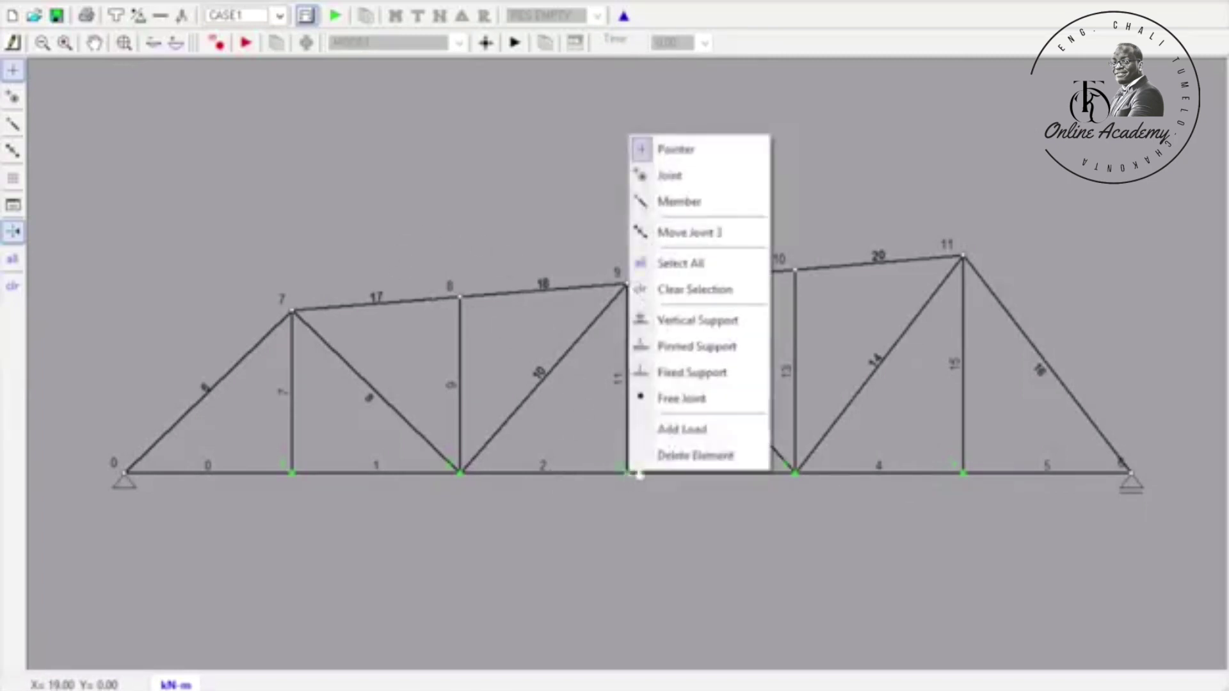
pyautogui.click(672, 428)
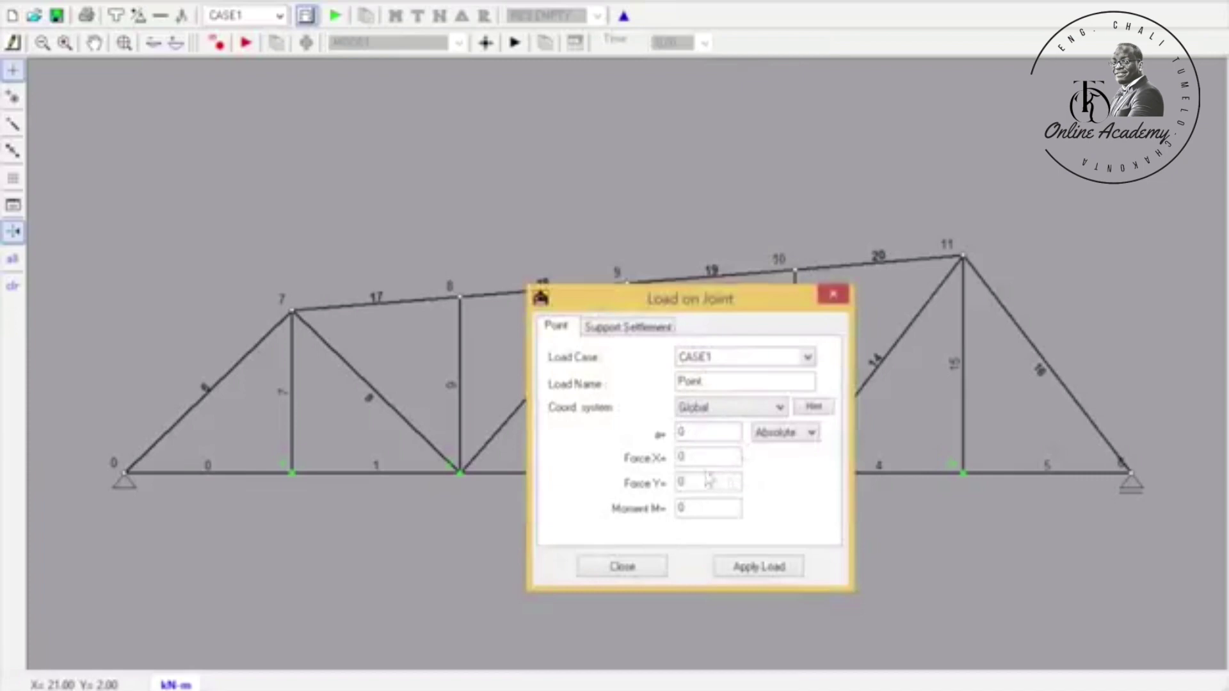
pyautogui.doubleClick(693, 481)
pyautogui.press('BackSpace')
pyautogui.click(738, 568)
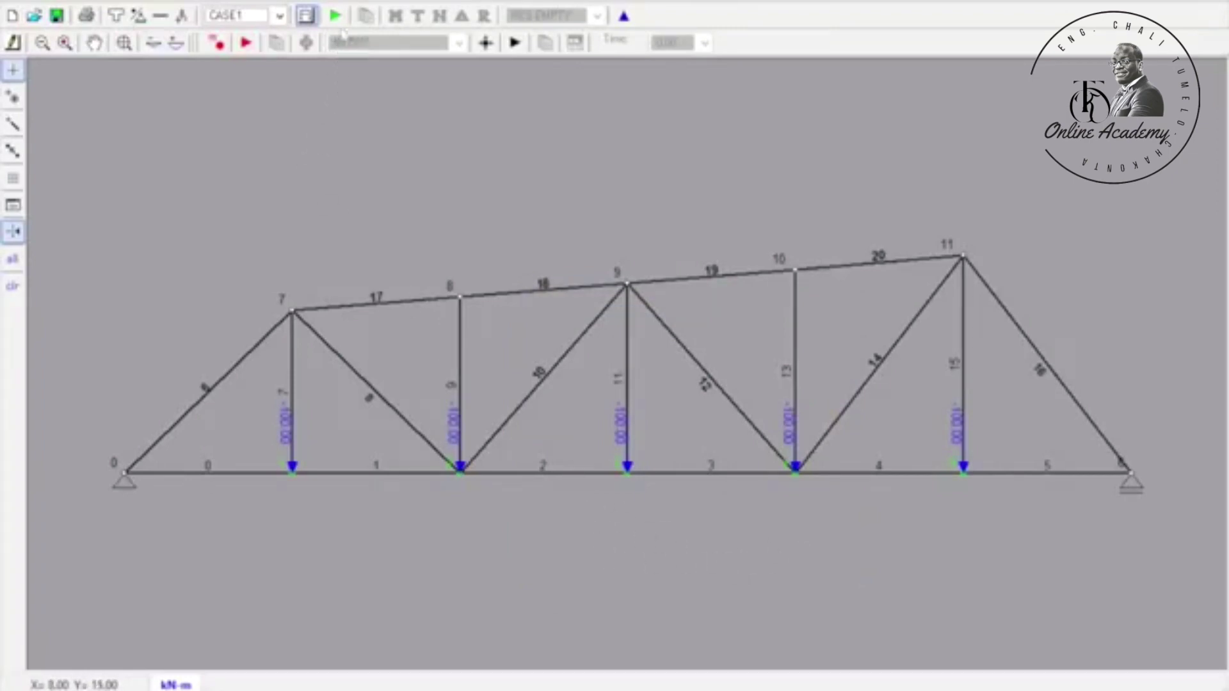
# Run the truss analysis and view the bending moment diagram before returning to the structure drawing
pyautogui.click(335, 17)
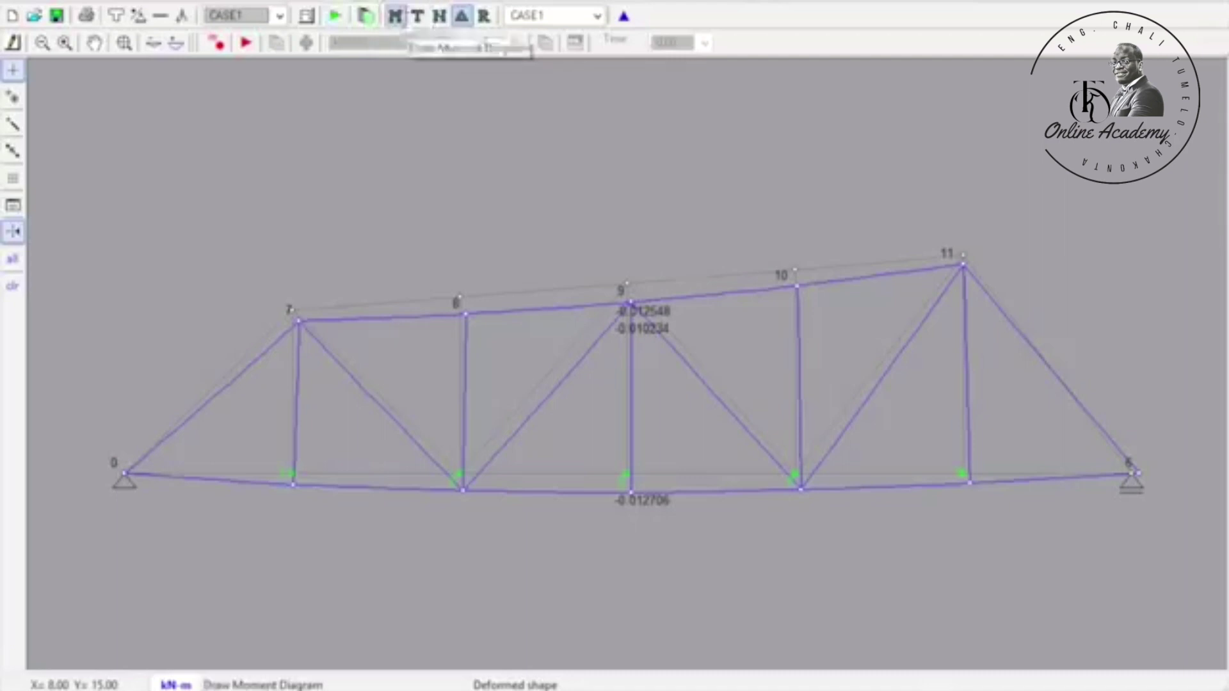
pyautogui.click(395, 15)
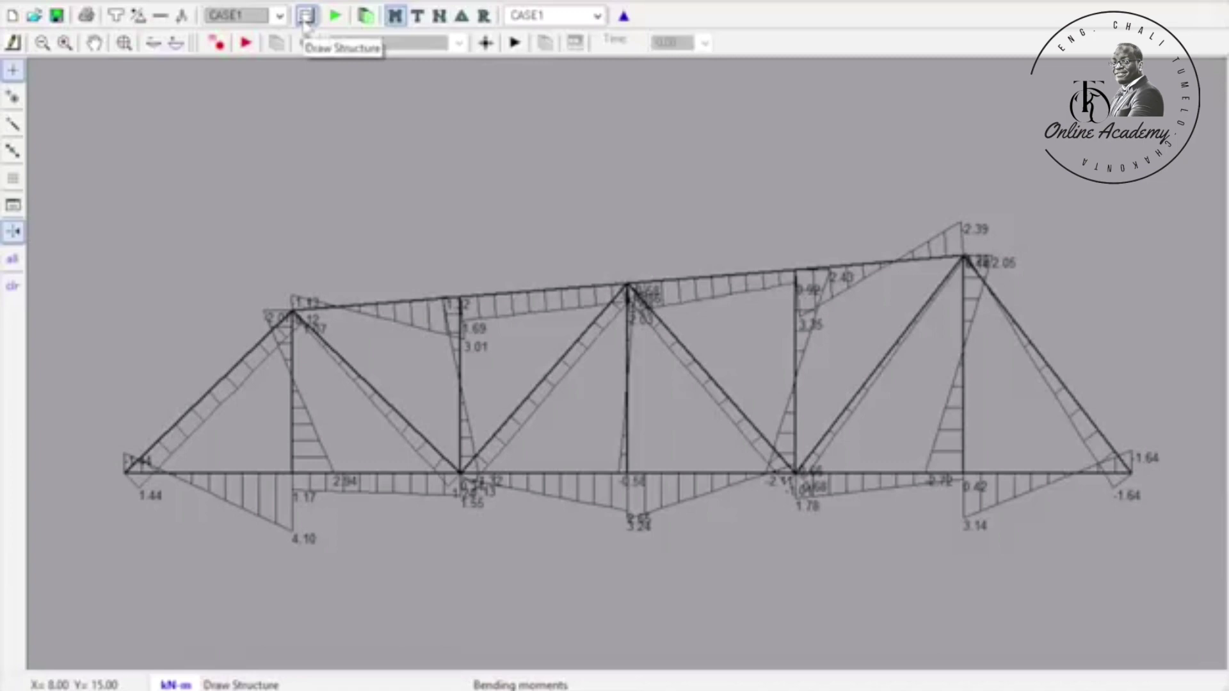
pyautogui.click(306, 17)
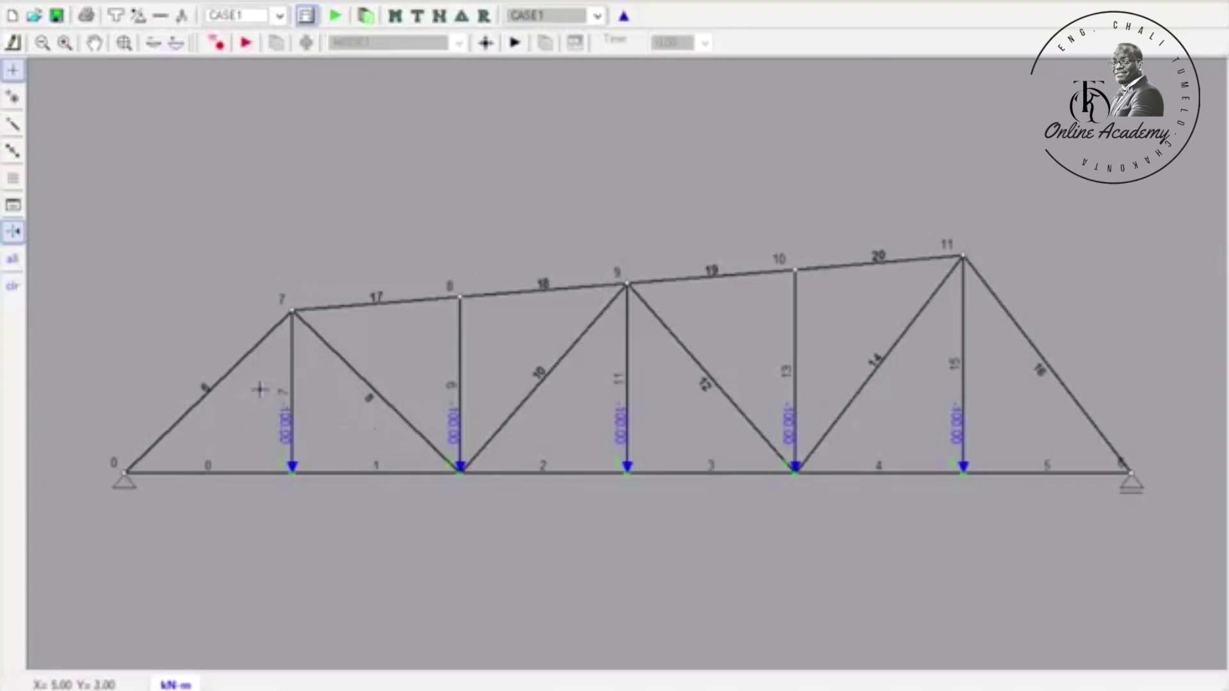
# Release the moments at joints 0 and 7 of the inclined end member 6
pyautogui.rightClick(225, 377)
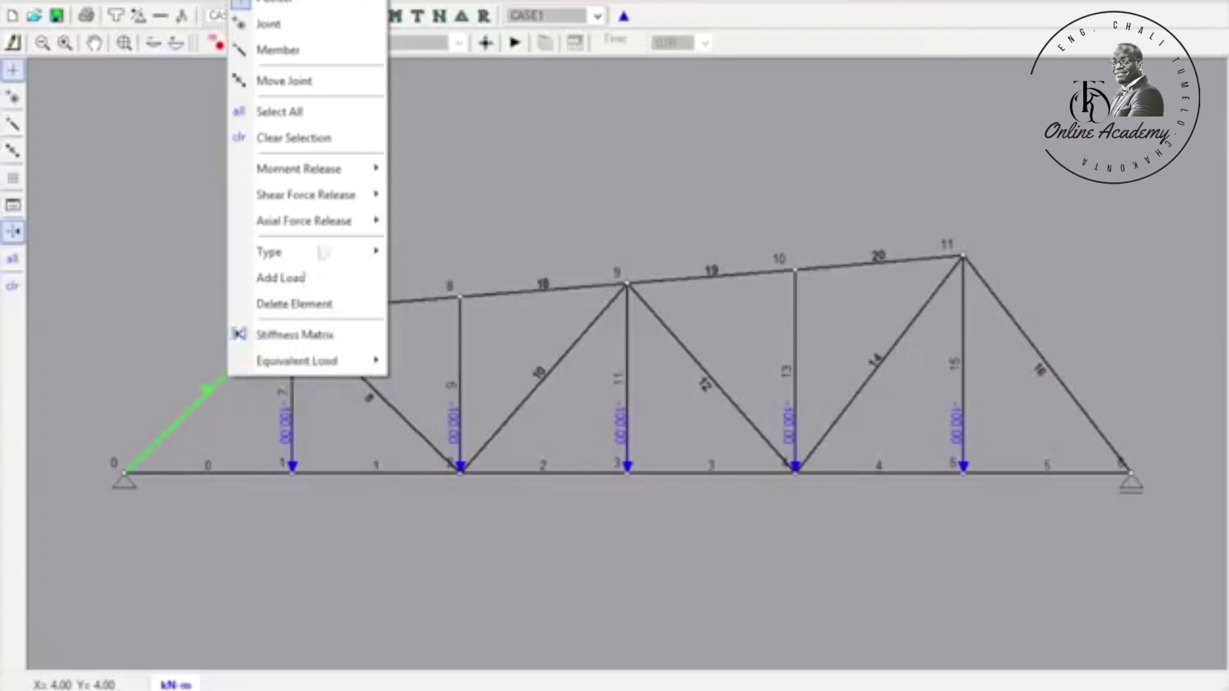
pyautogui.moveTo(341, 170)
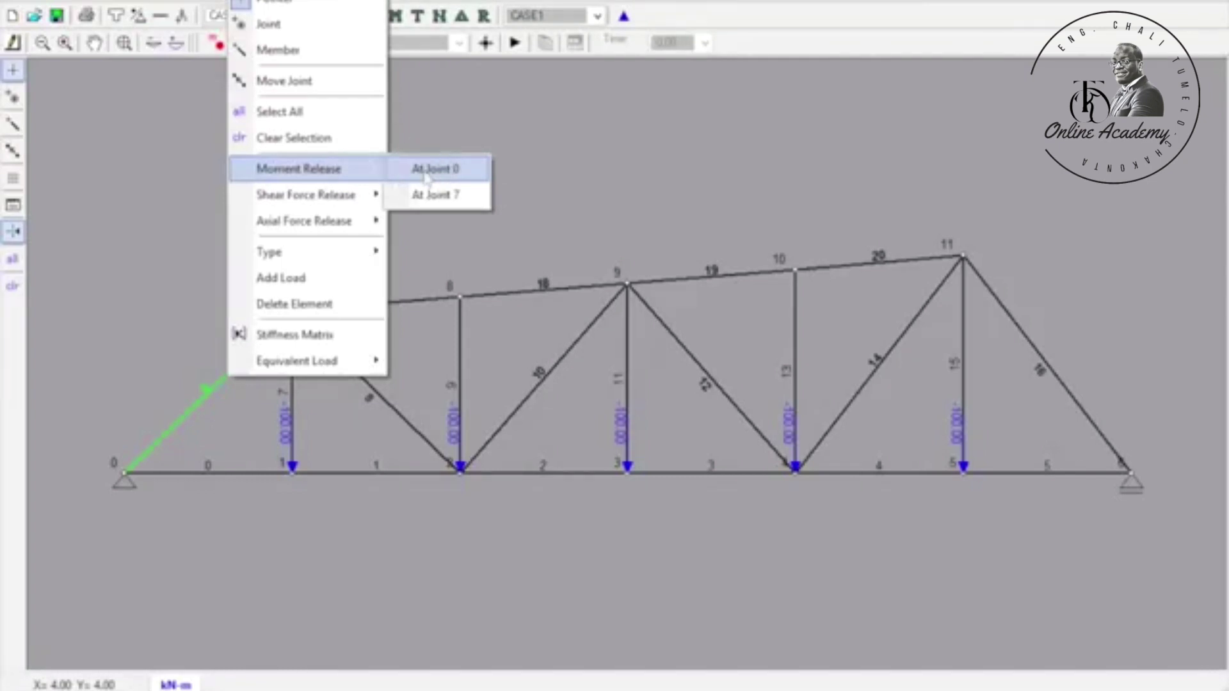
pyautogui.click(427, 172)
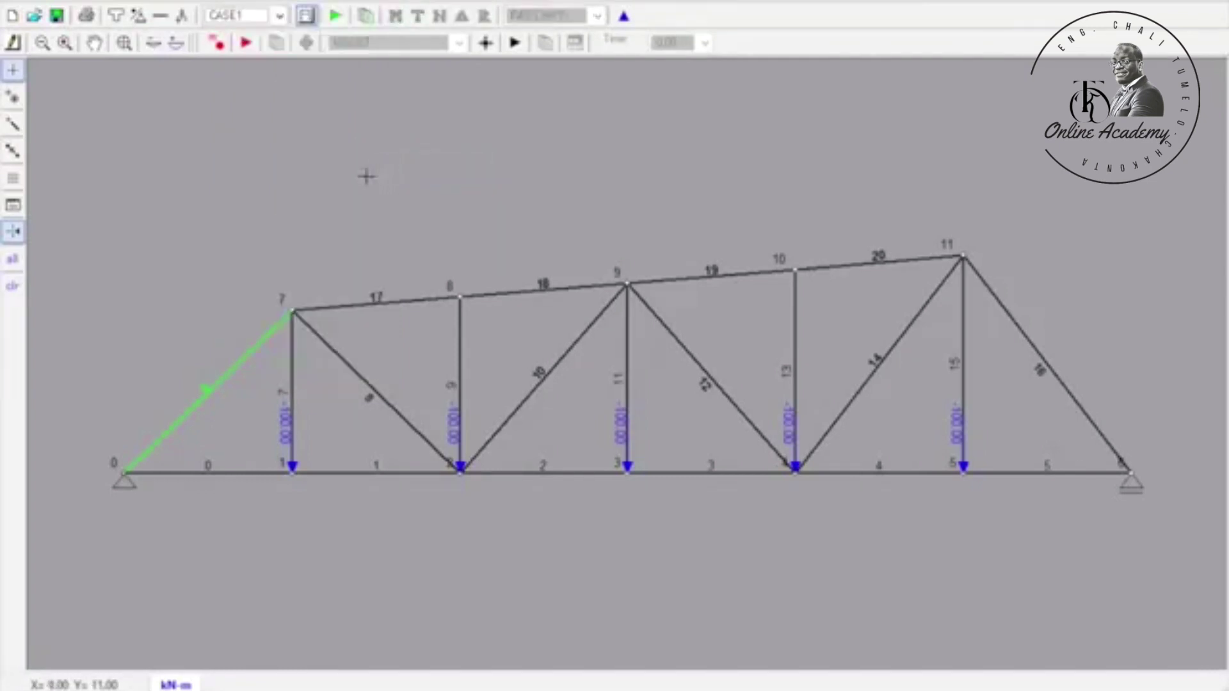
pyautogui.rightClick(232, 373)
pyautogui.moveTo(356, 252)
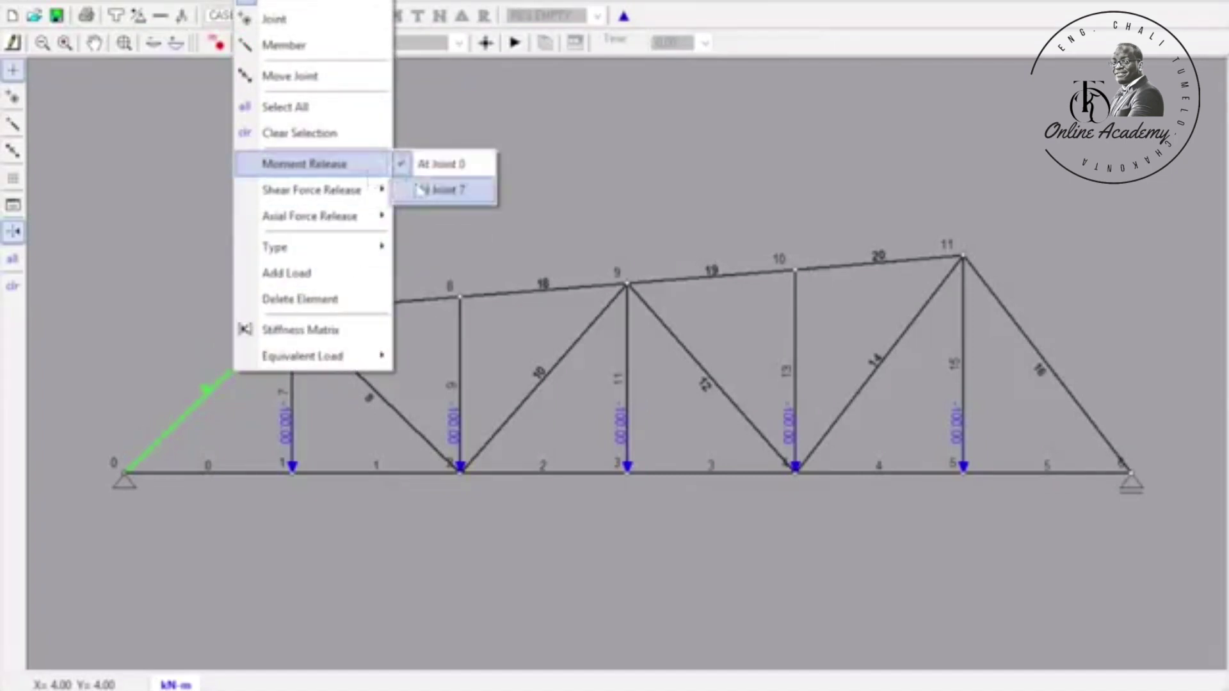
pyautogui.click(422, 192)
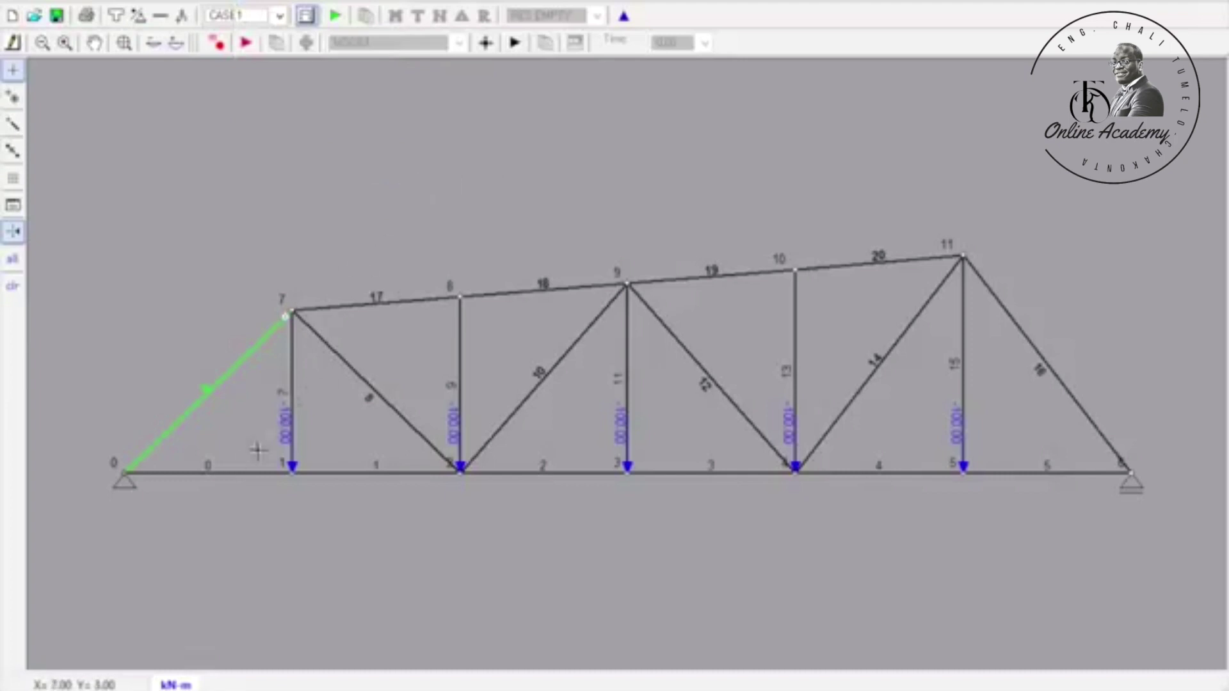
# Release the moment at joint 1 of bottom-chord member 0
pyautogui.click(236, 474)
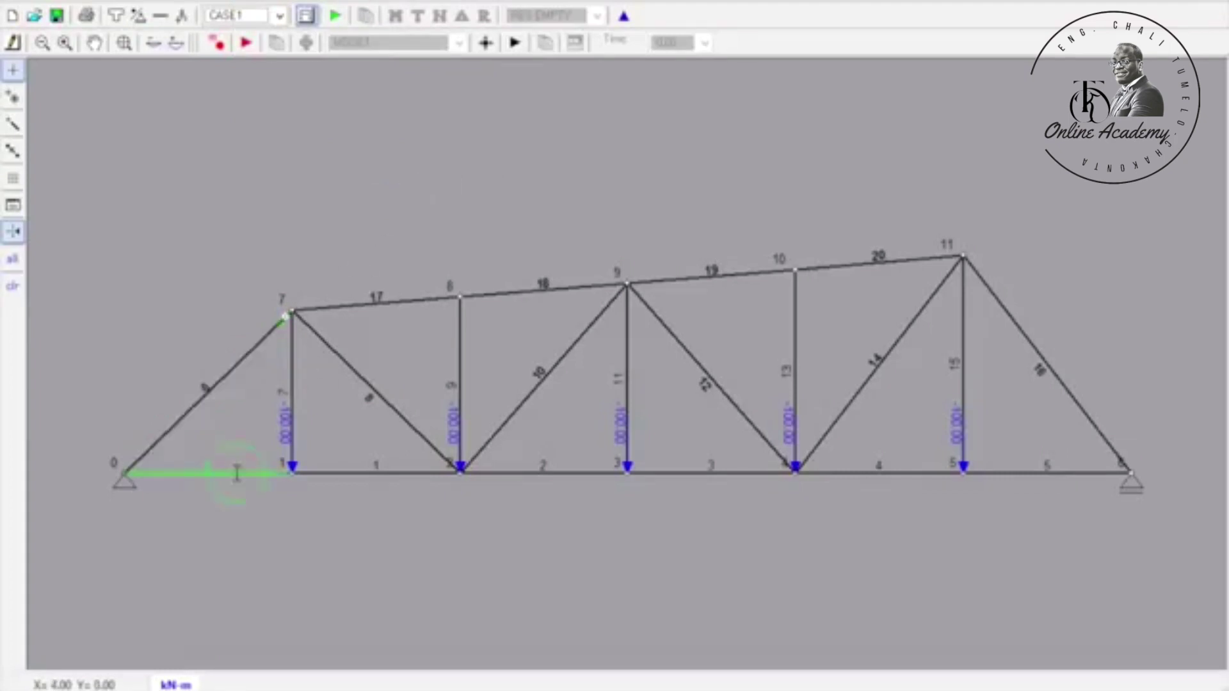
pyautogui.rightClick(237, 474)
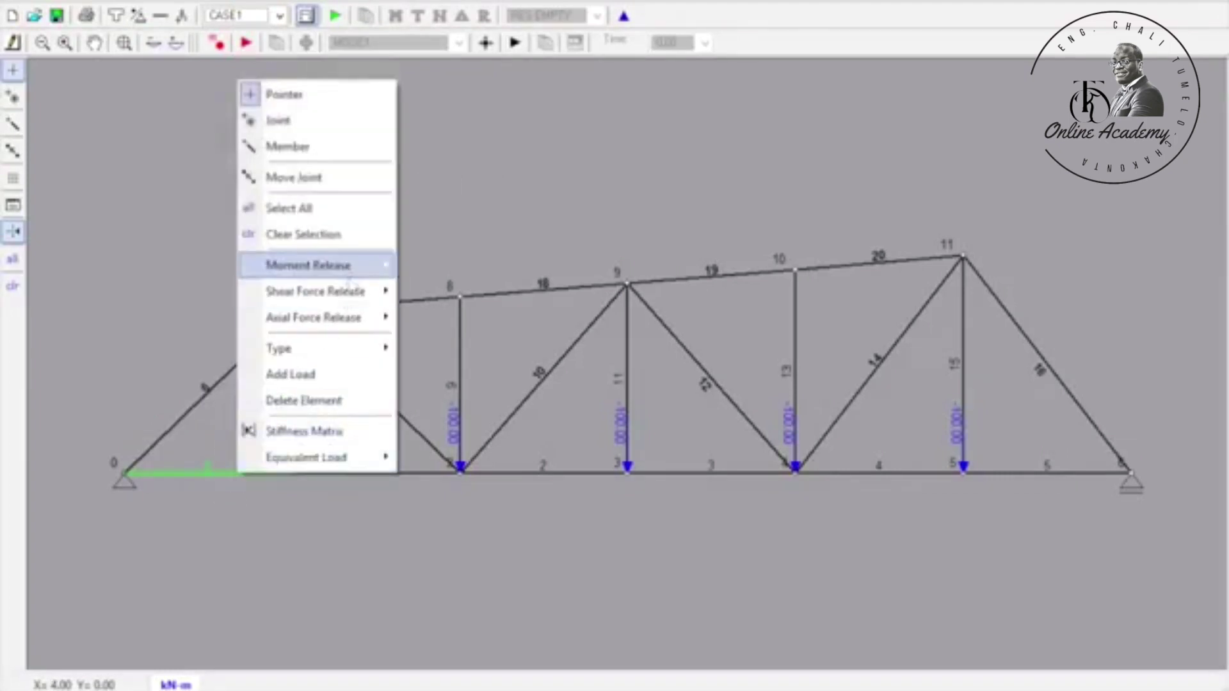
pyautogui.moveTo(354, 276)
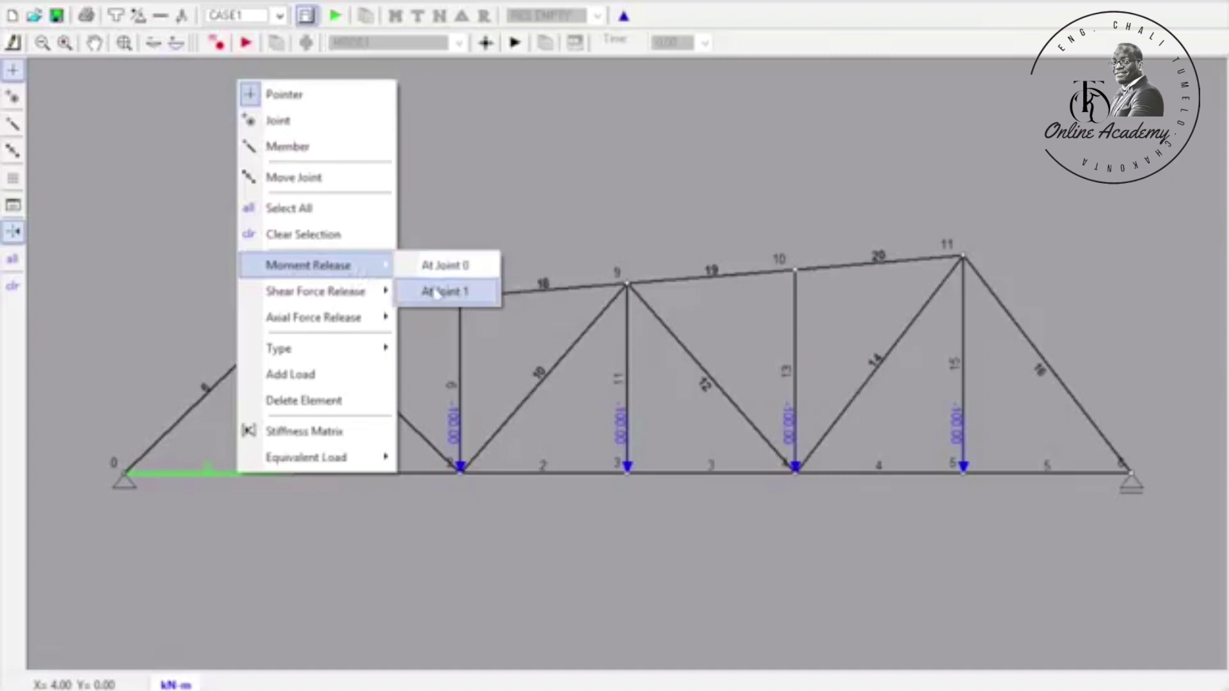
pyautogui.click(436, 292)
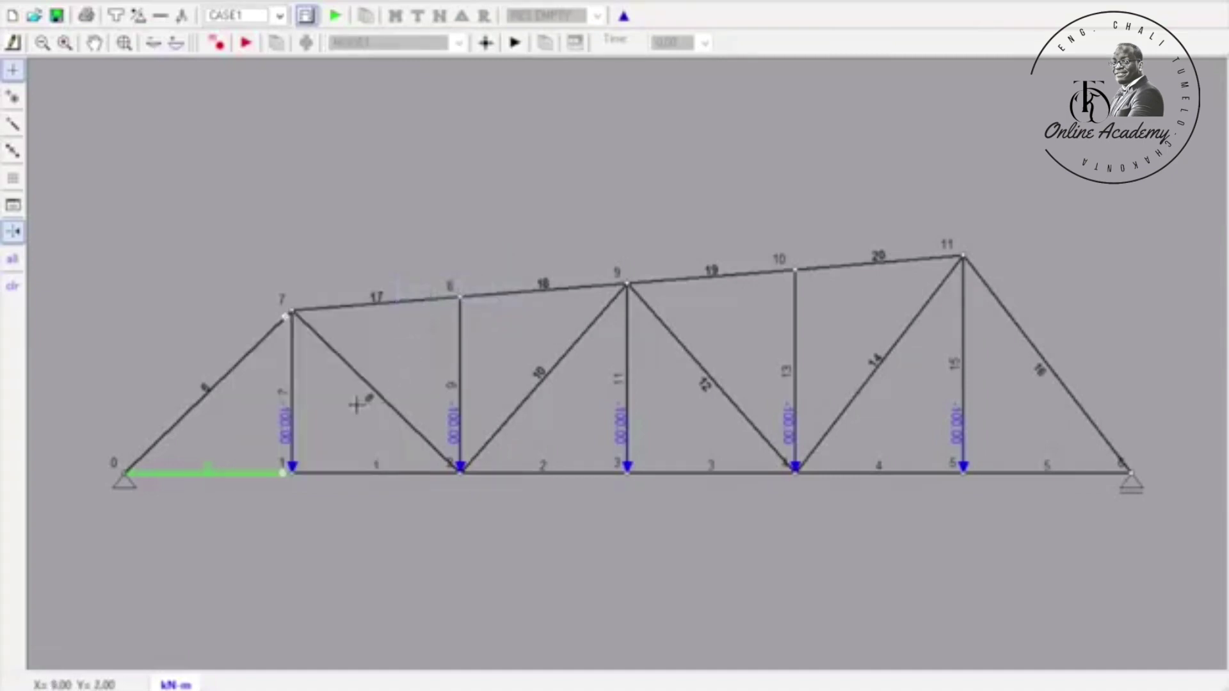
# Release the moments at joints 2 and 7 of diagonal member 8
pyautogui.click(324, 340)
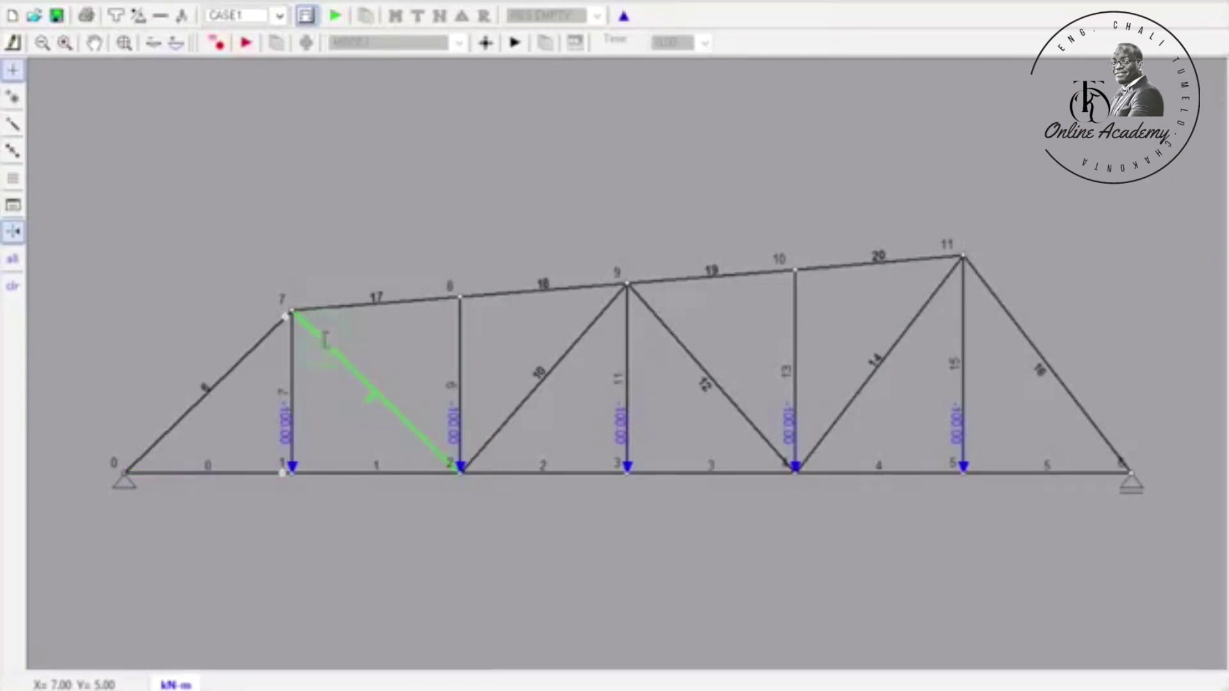
pyautogui.rightClick(325, 340)
pyautogui.moveTo(431, 489)
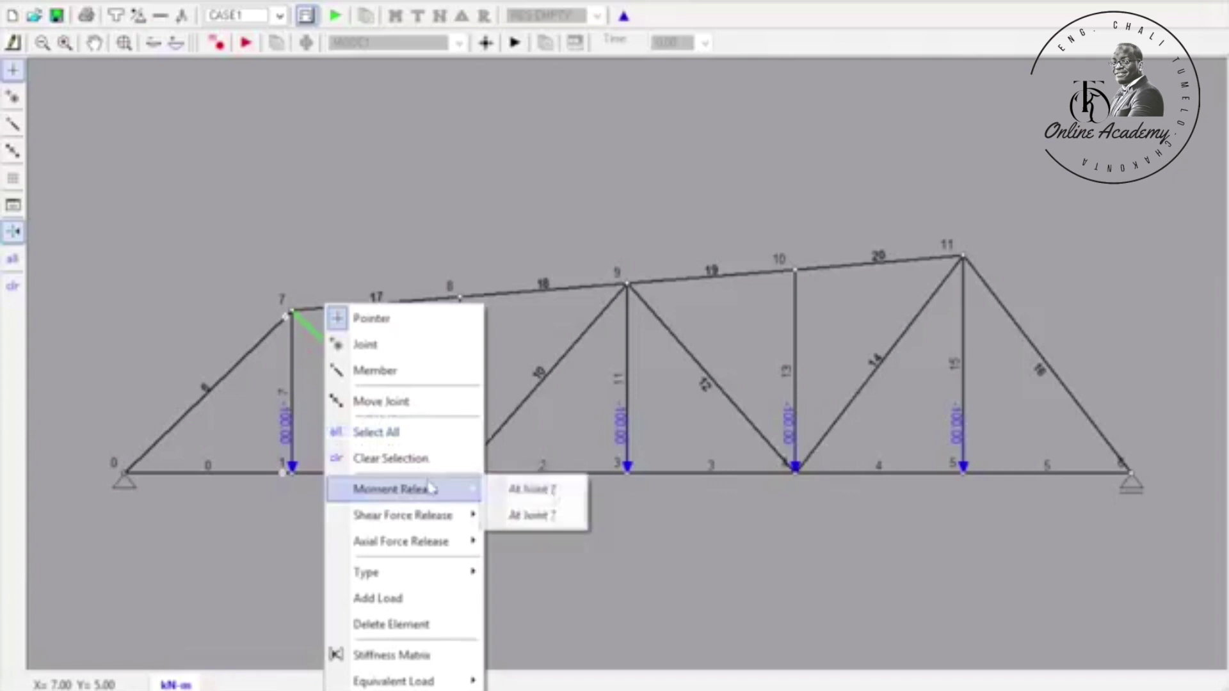
pyautogui.click(530, 490)
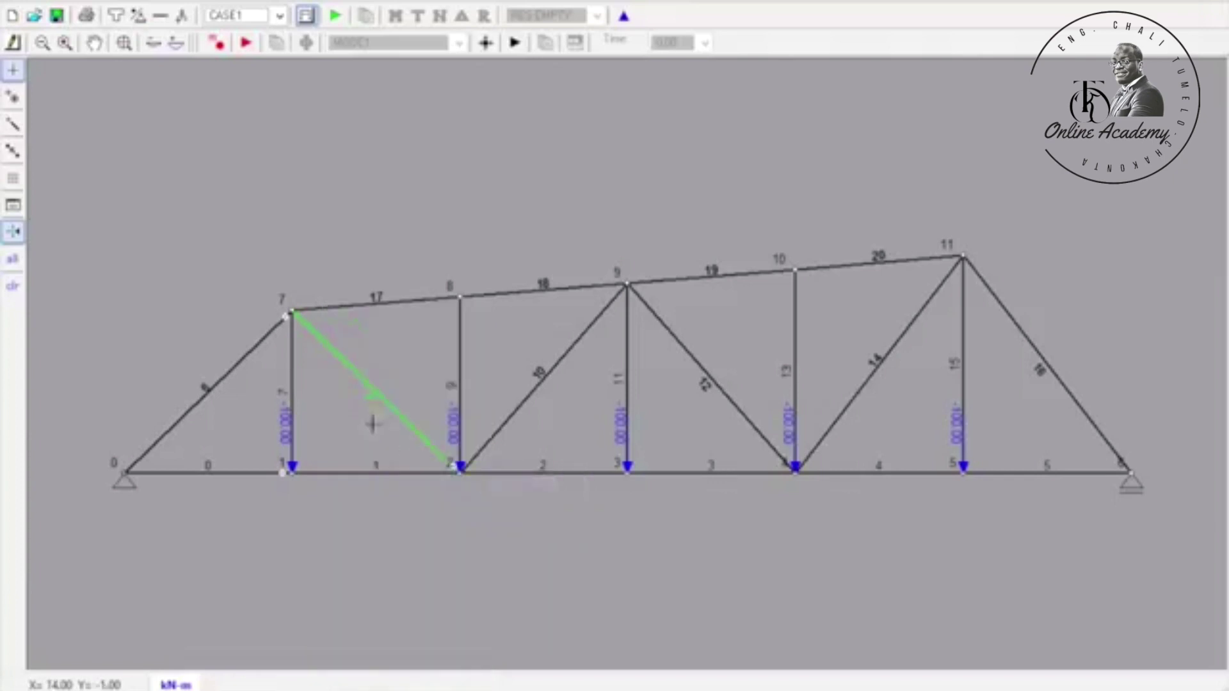
pyautogui.rightClick(366, 384)
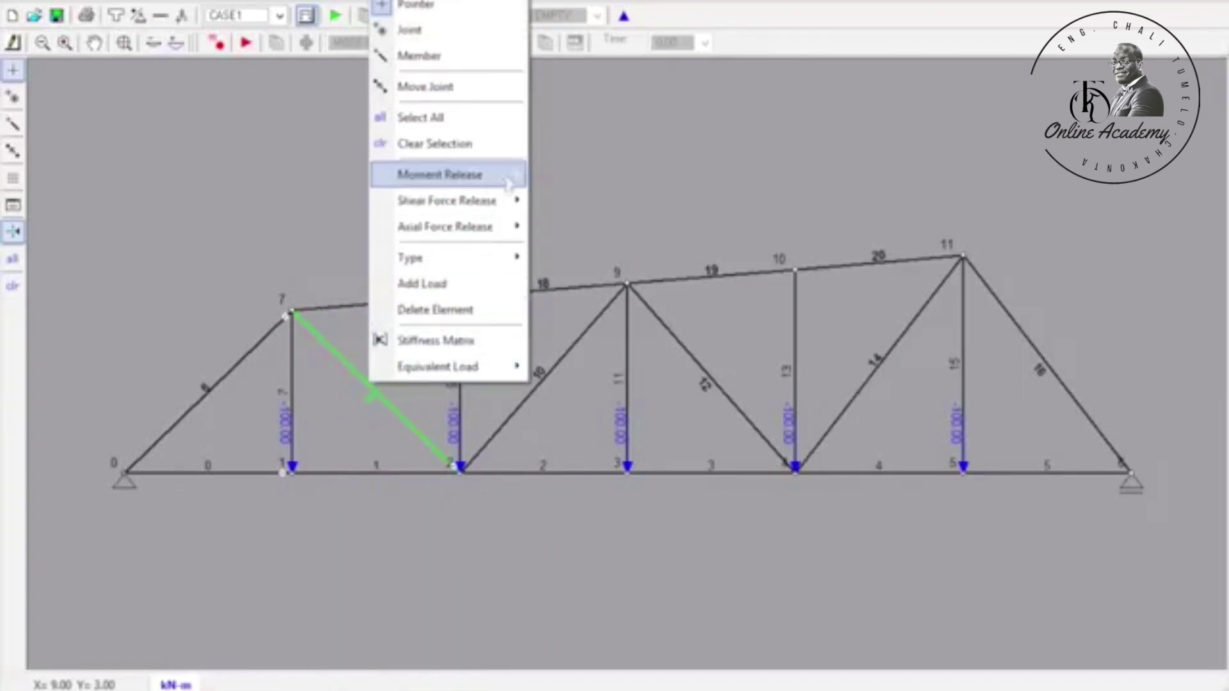
pyautogui.moveTo(509, 184)
pyautogui.click(563, 199)
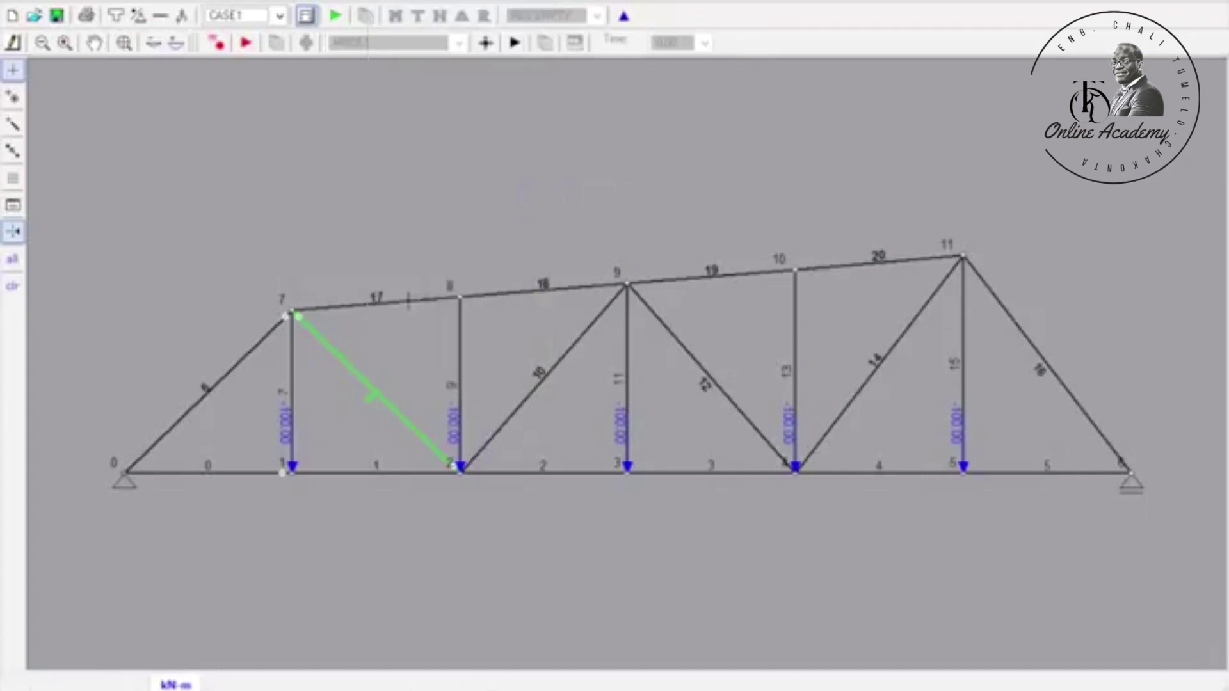
# Release the moments at joints 7 and 8 of top-chord member 17
pyautogui.click(375, 305)
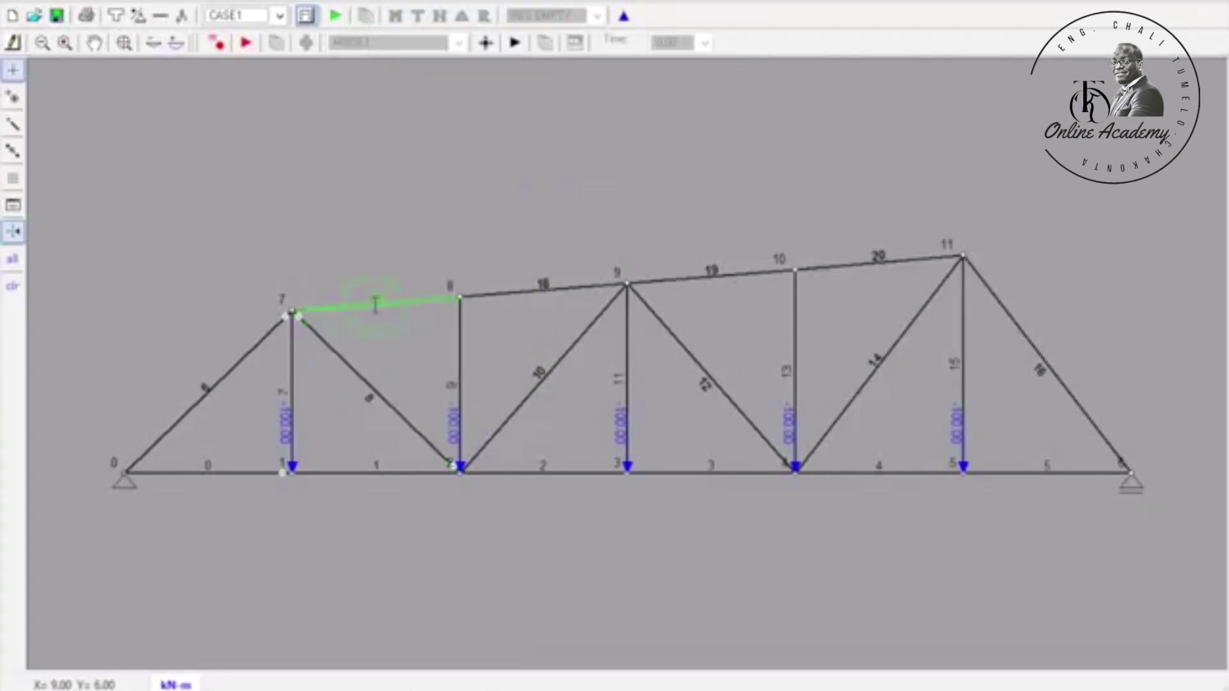
pyautogui.rightClick(375, 305)
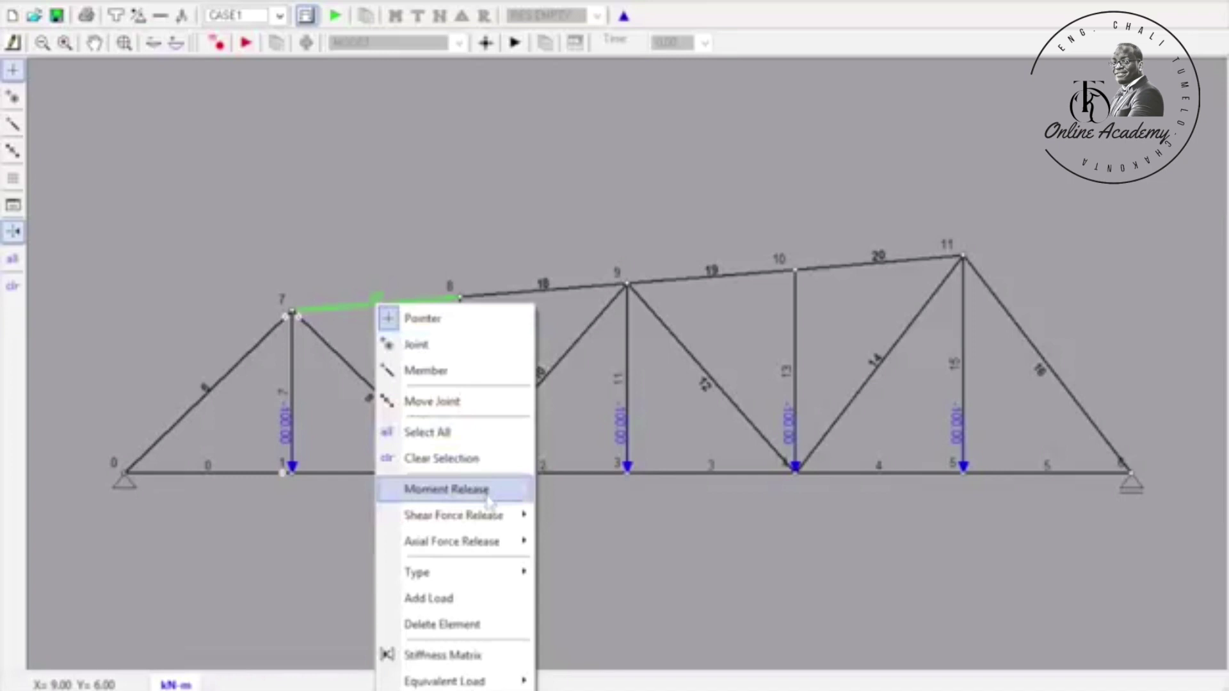
pyautogui.moveTo(490, 500)
pyautogui.click(570, 489)
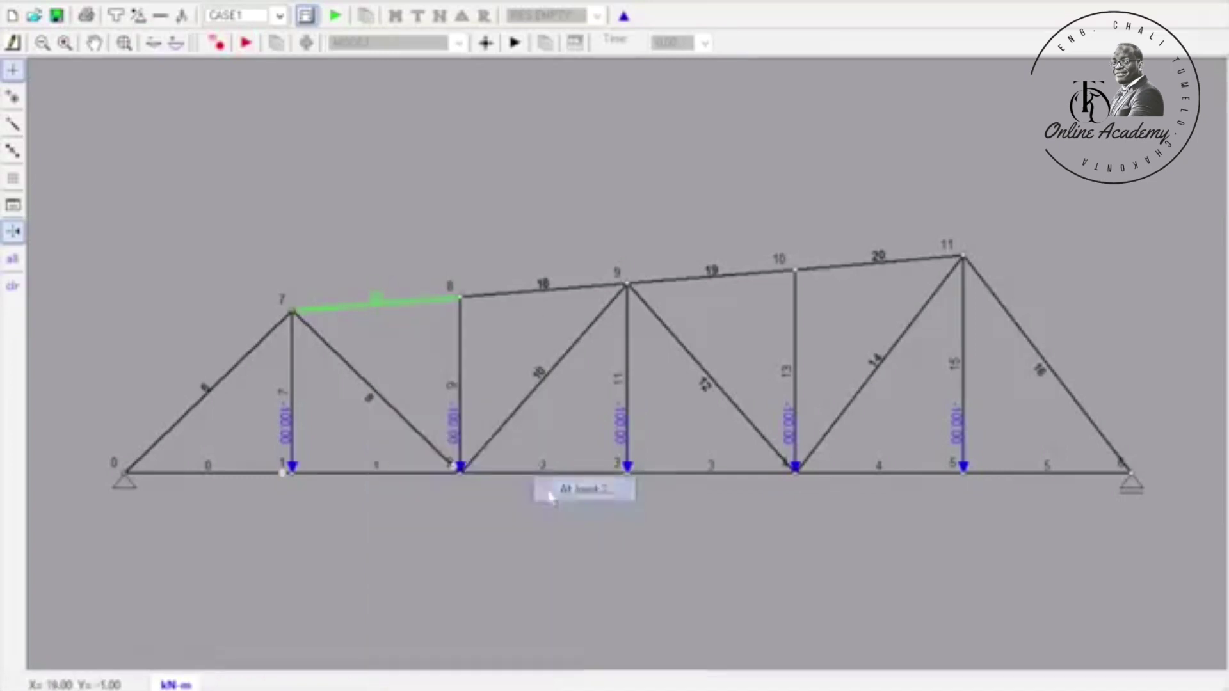
pyautogui.rightClick(444, 300)
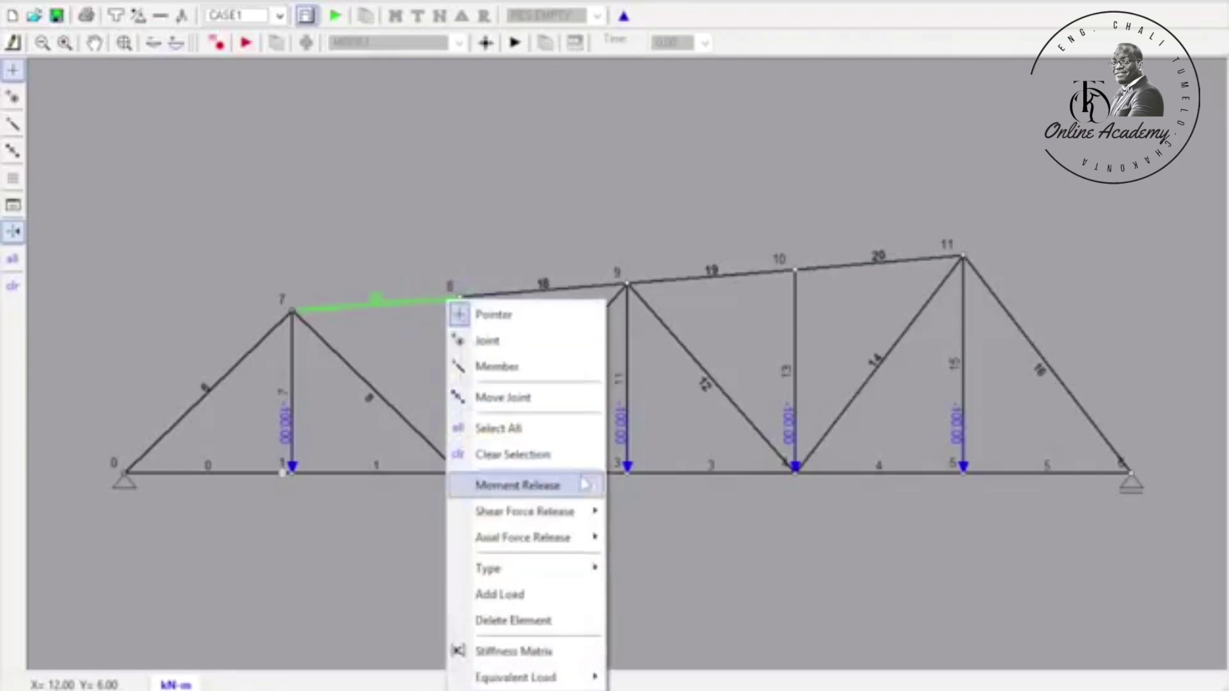
pyautogui.moveTo(586, 485)
pyautogui.click(653, 512)
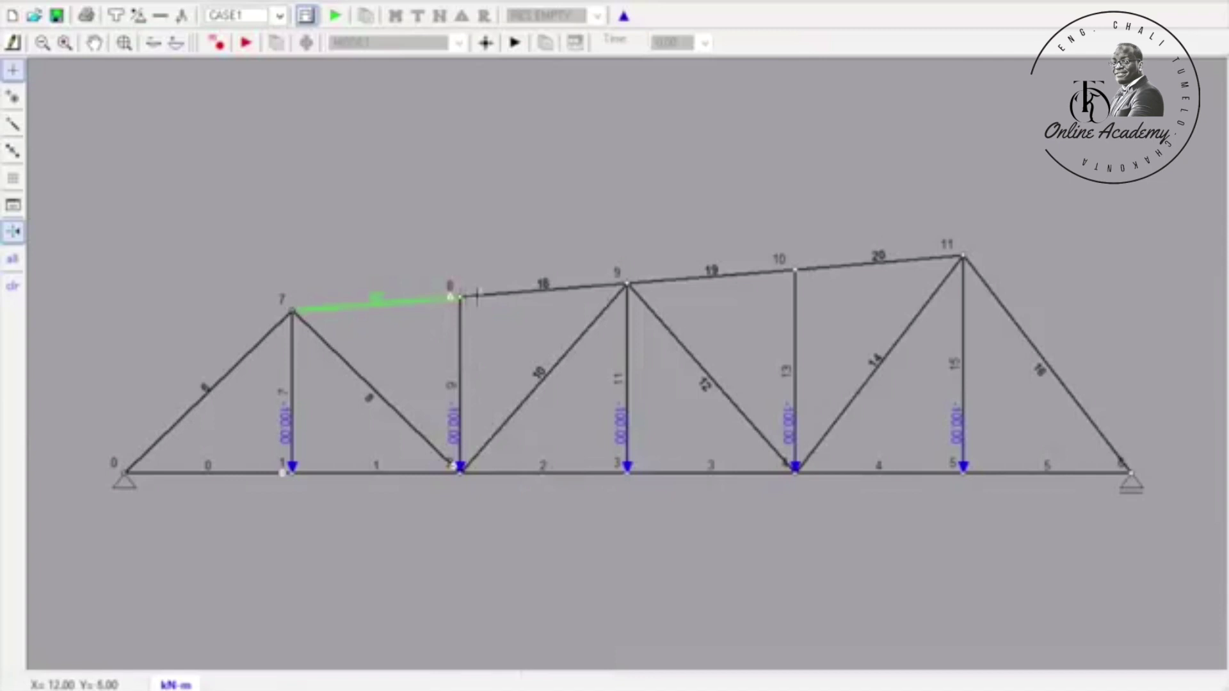
# Release the moments at joints 9 and 8 of top-chord member 18
pyautogui.rightClick(487, 292)
pyautogui.moveTo(615, 483)
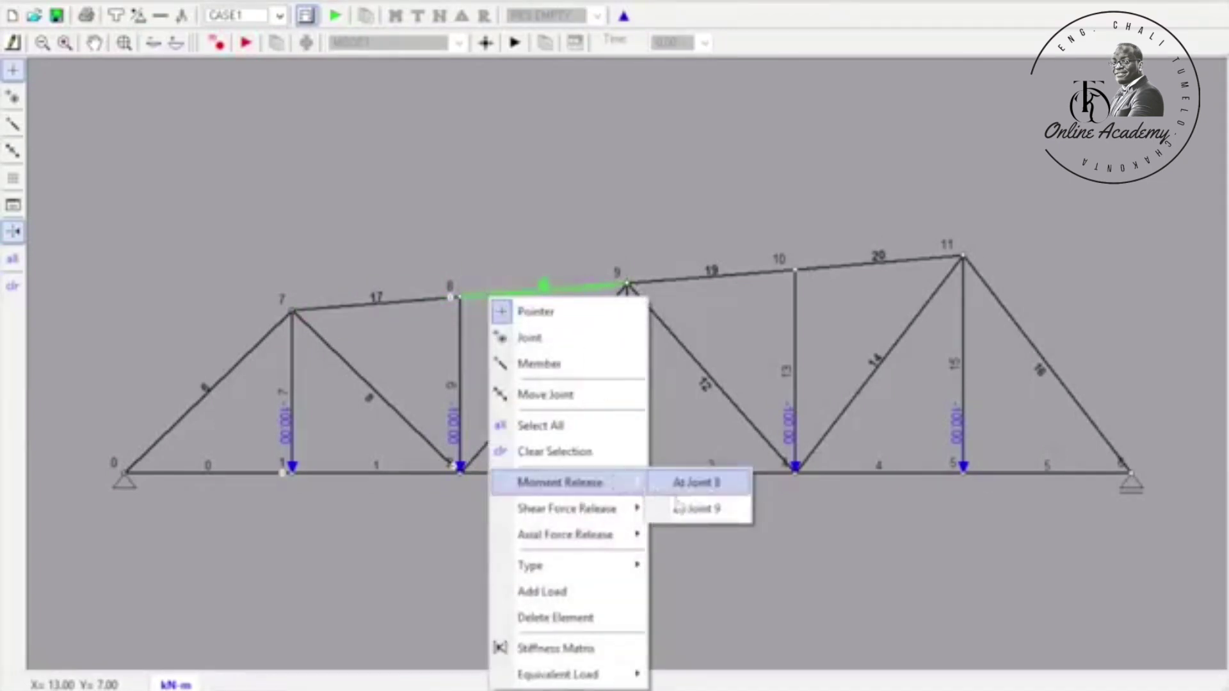
pyautogui.click(694, 508)
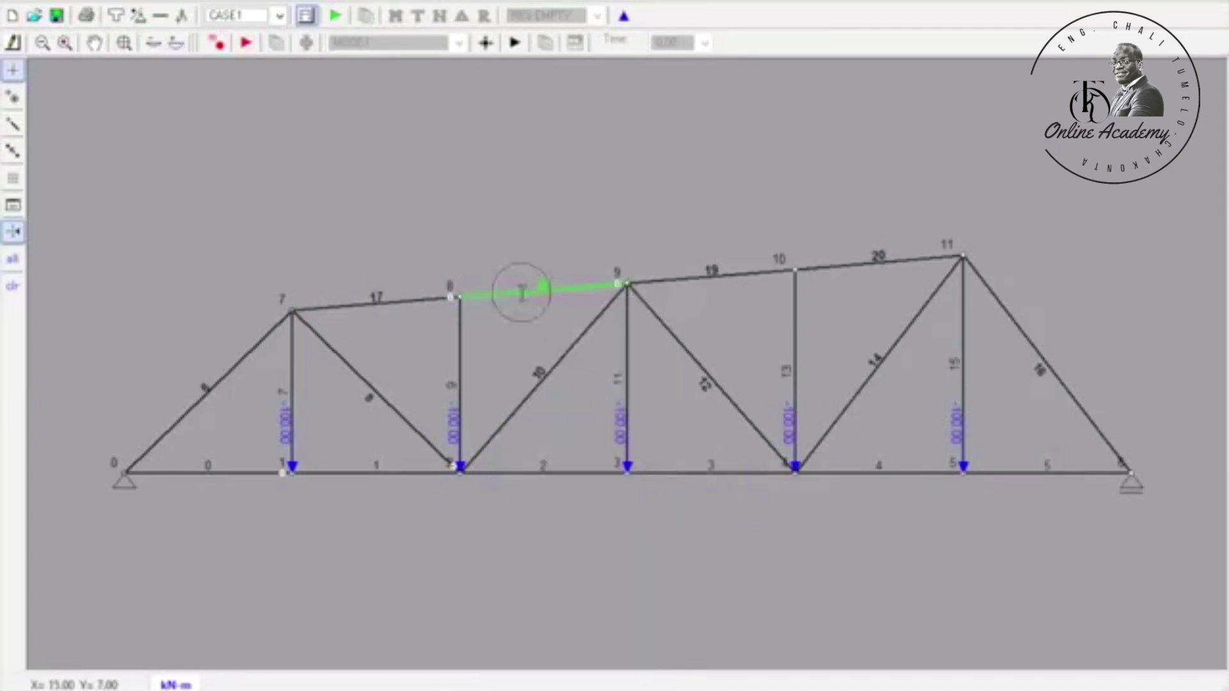
pyautogui.rightClick(524, 292)
pyautogui.moveTo(615, 481)
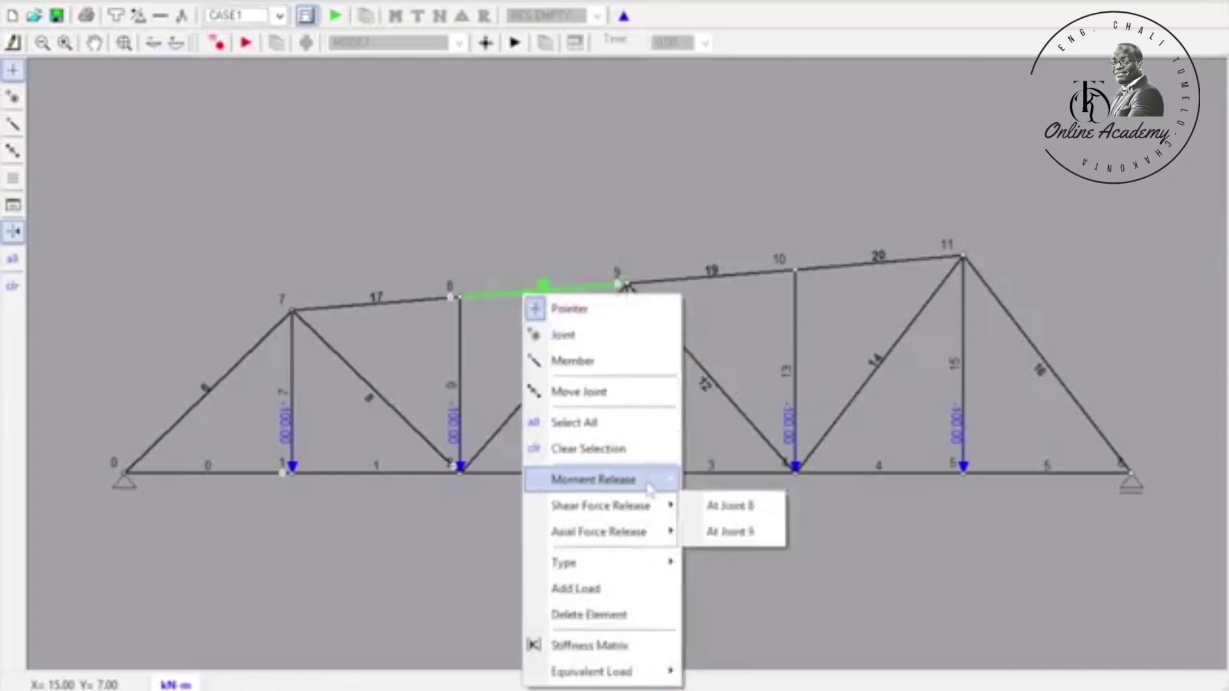
pyautogui.click(704, 482)
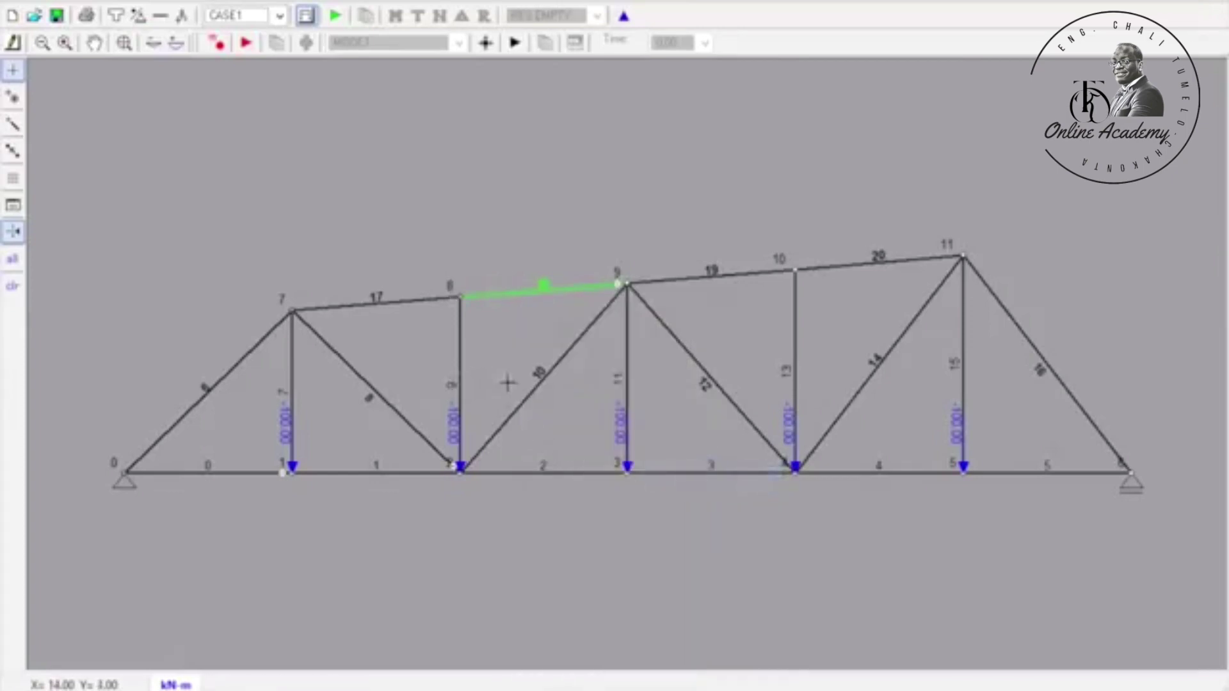
# Release the moments at joints 2 and 9 of diagonal member 10
pyautogui.rightClick(523, 397)
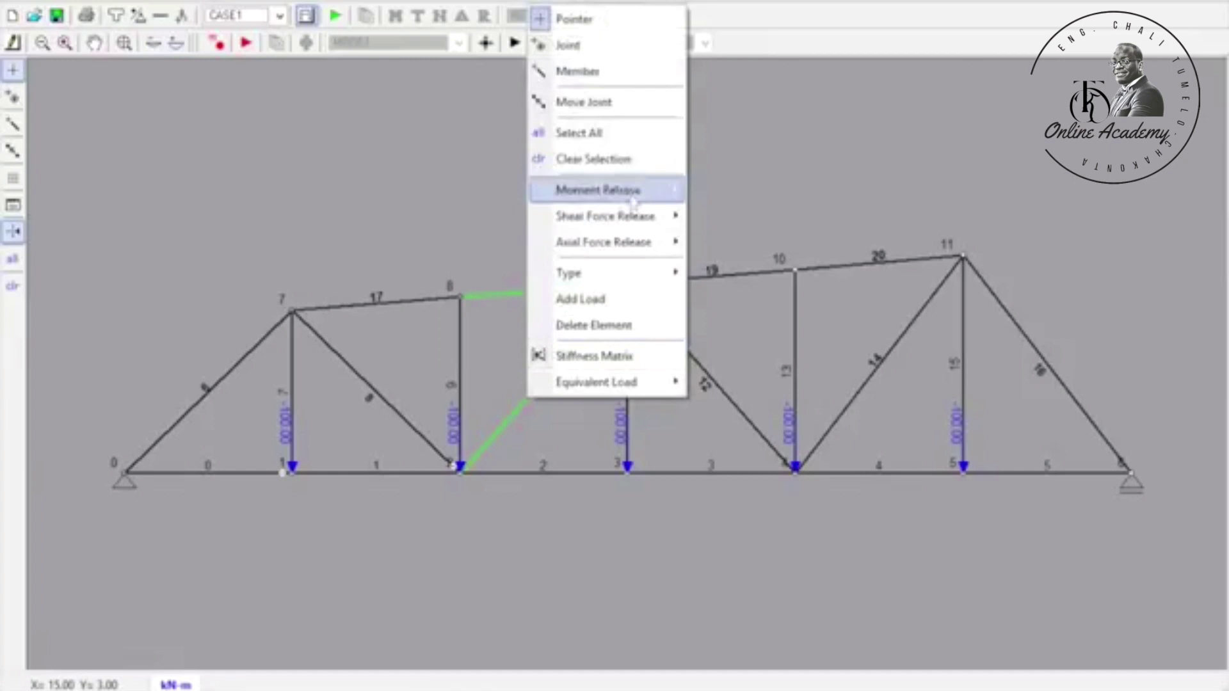
pyautogui.moveTo(634, 191)
pyautogui.click(705, 191)
pyautogui.rightClick(570, 340)
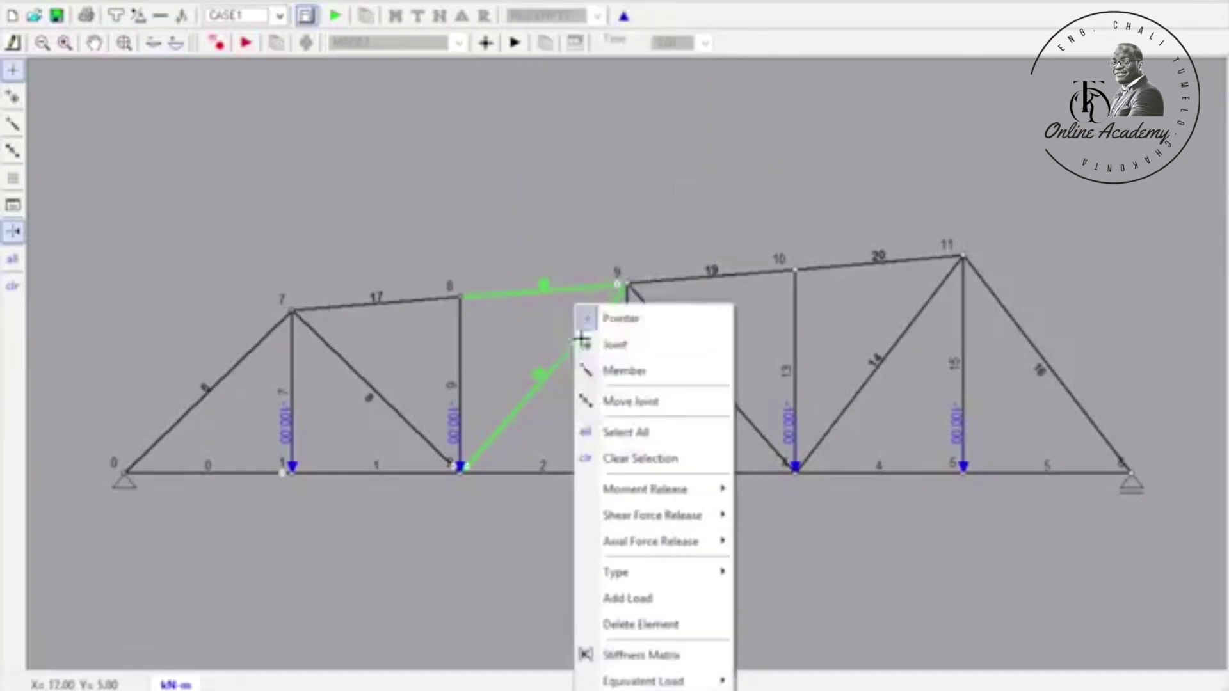
pyautogui.moveTo(708, 489)
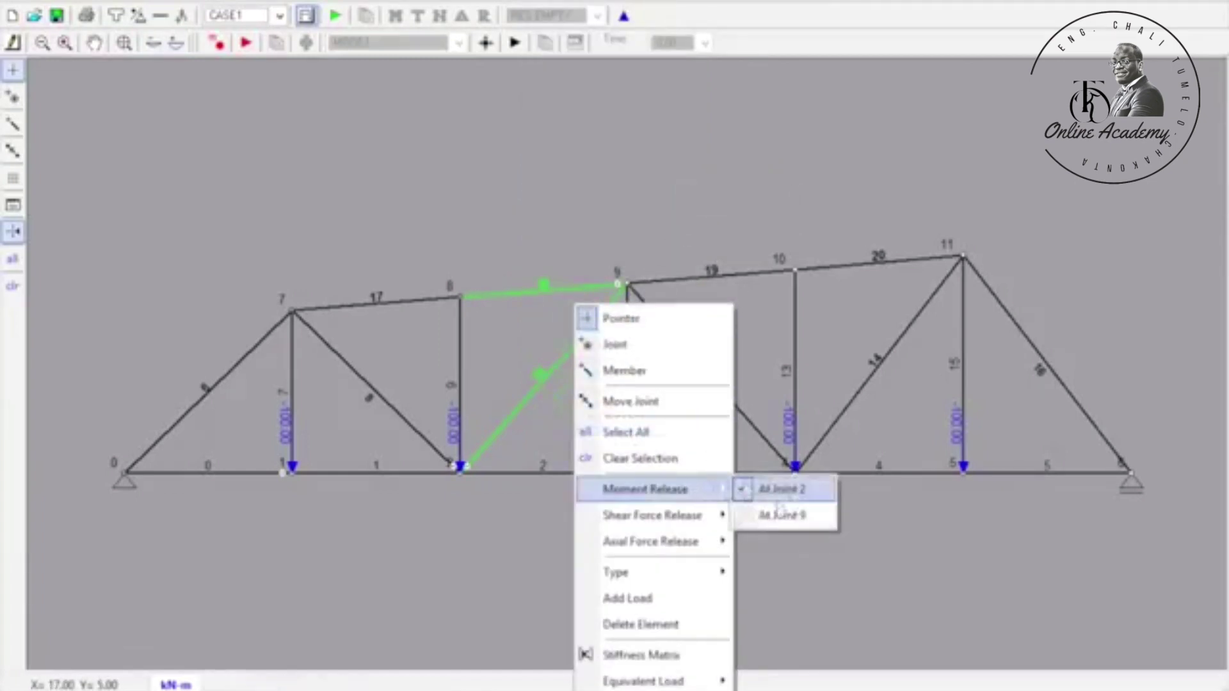
pyautogui.click(781, 514)
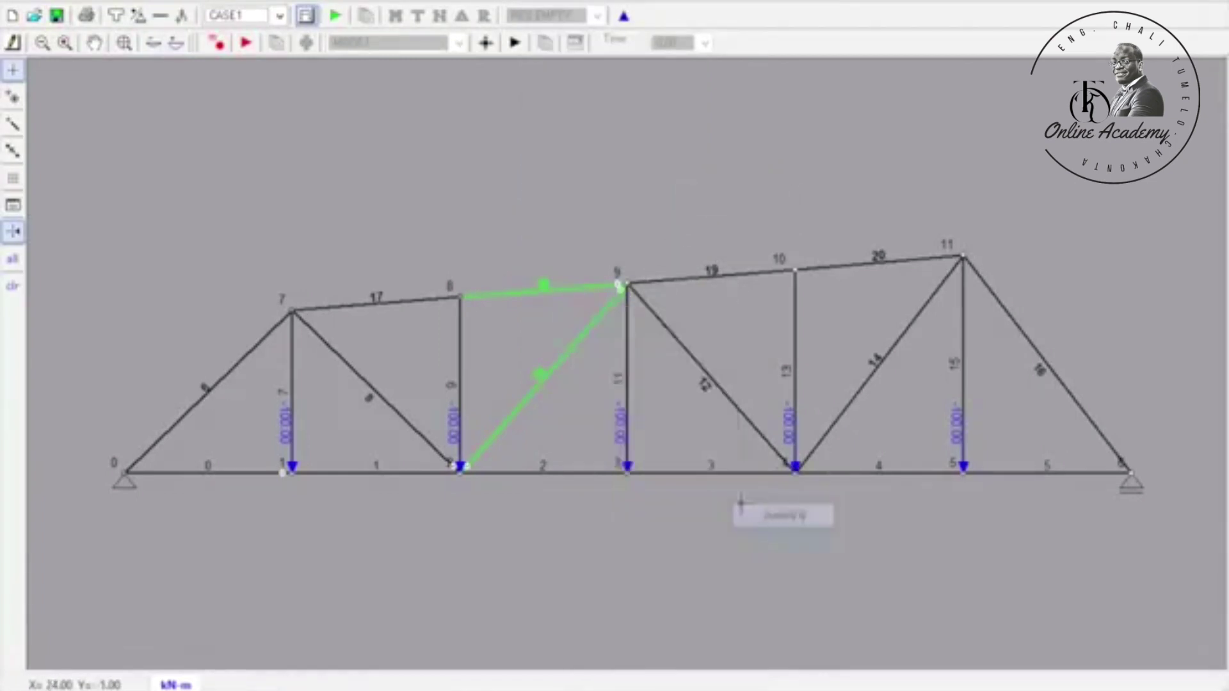
# Release the moments at joints 4 and 9 of diagonal member 12
pyautogui.rightClick(660, 312)
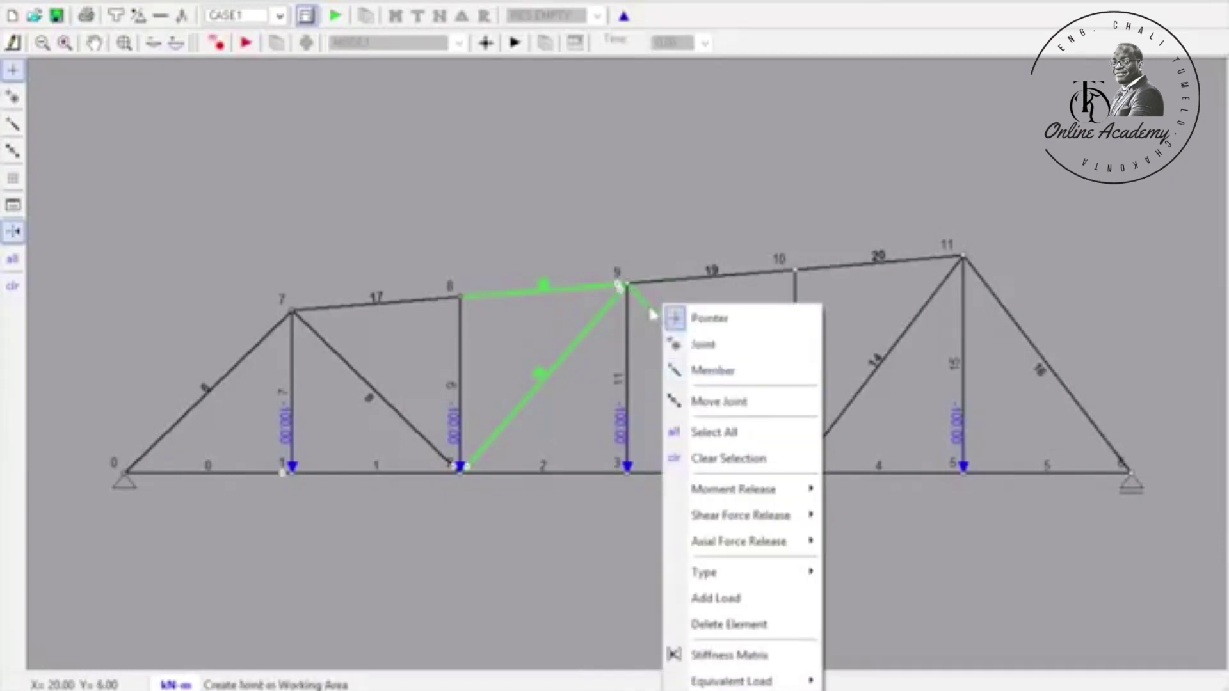
pyautogui.moveTo(785, 494)
pyautogui.click(851, 511)
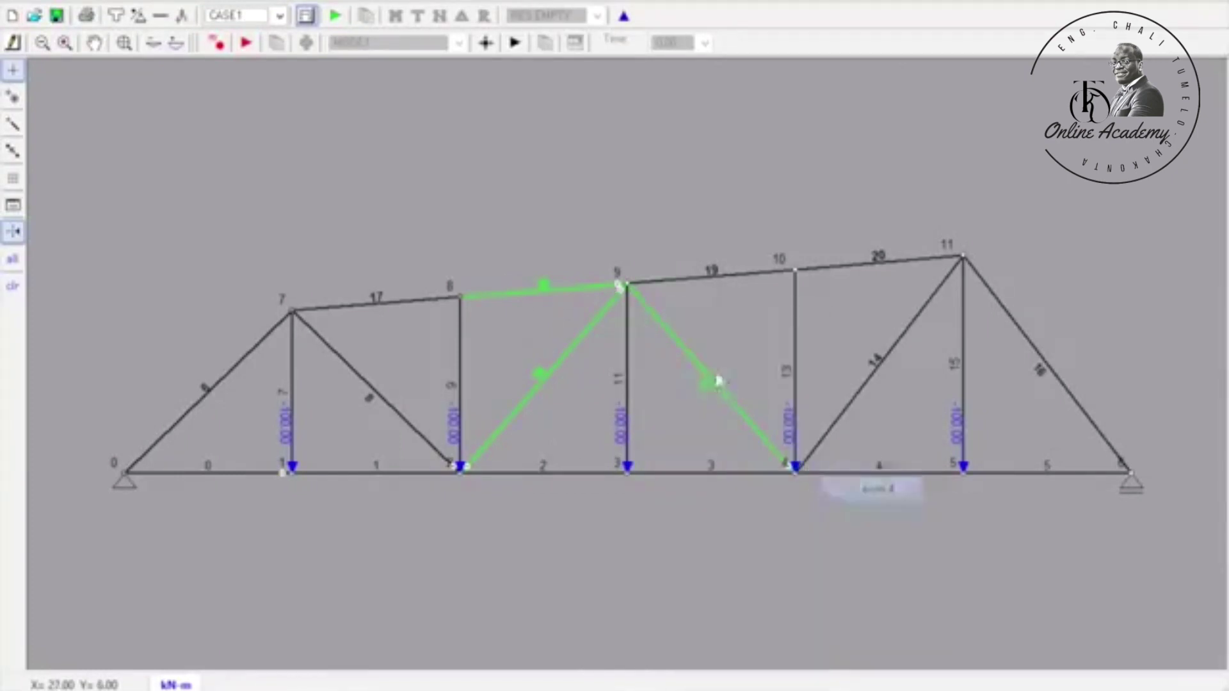
pyautogui.rightClick(681, 348)
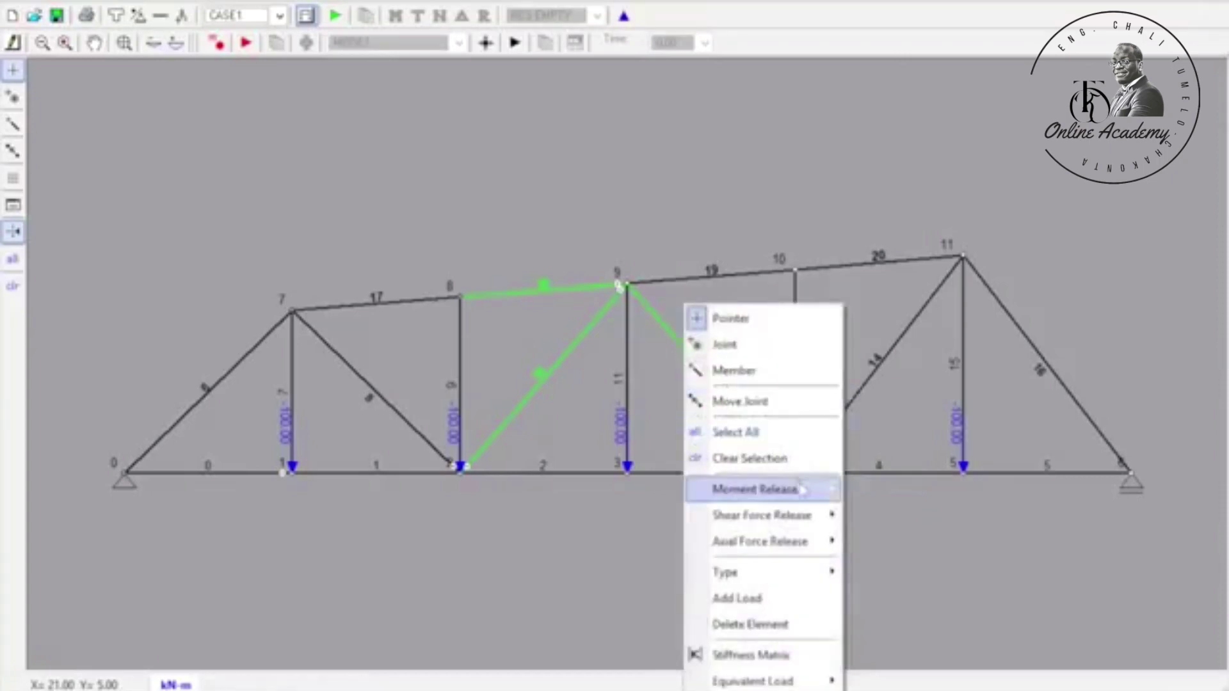
pyautogui.moveTo(805, 493)
pyautogui.click(878, 512)
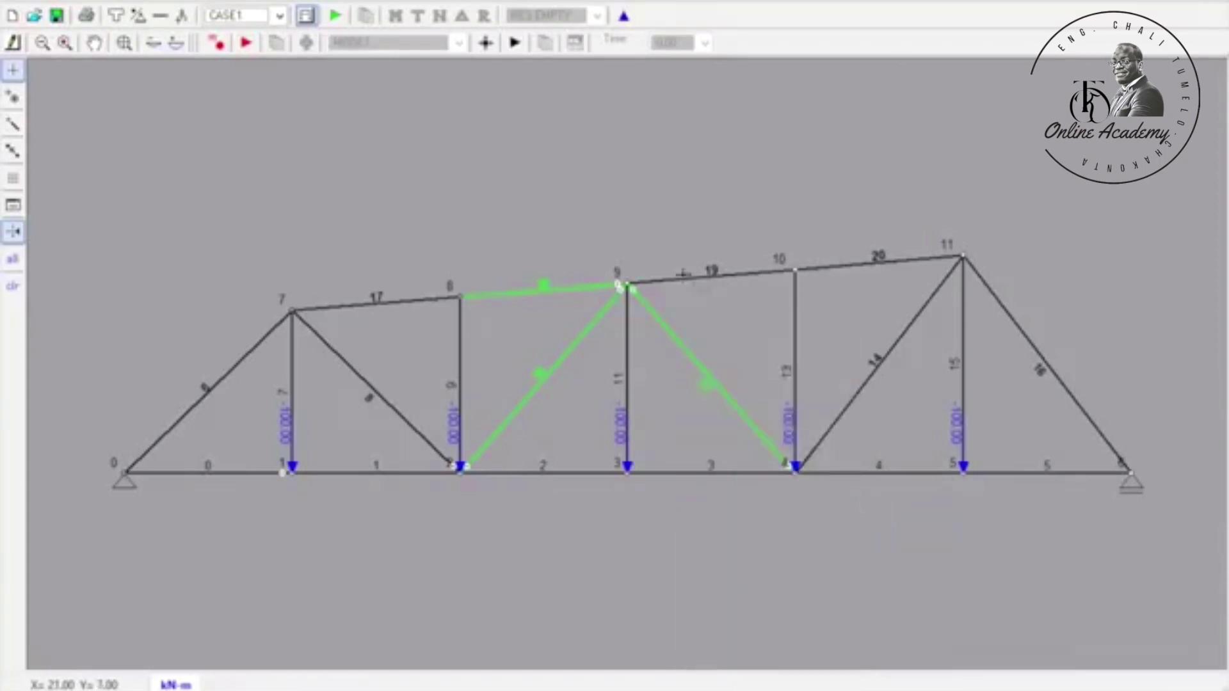
# Release the moments at joints 9 and 10 of top-chord member 19
pyautogui.click(680, 279)
pyautogui.rightClick(716, 302)
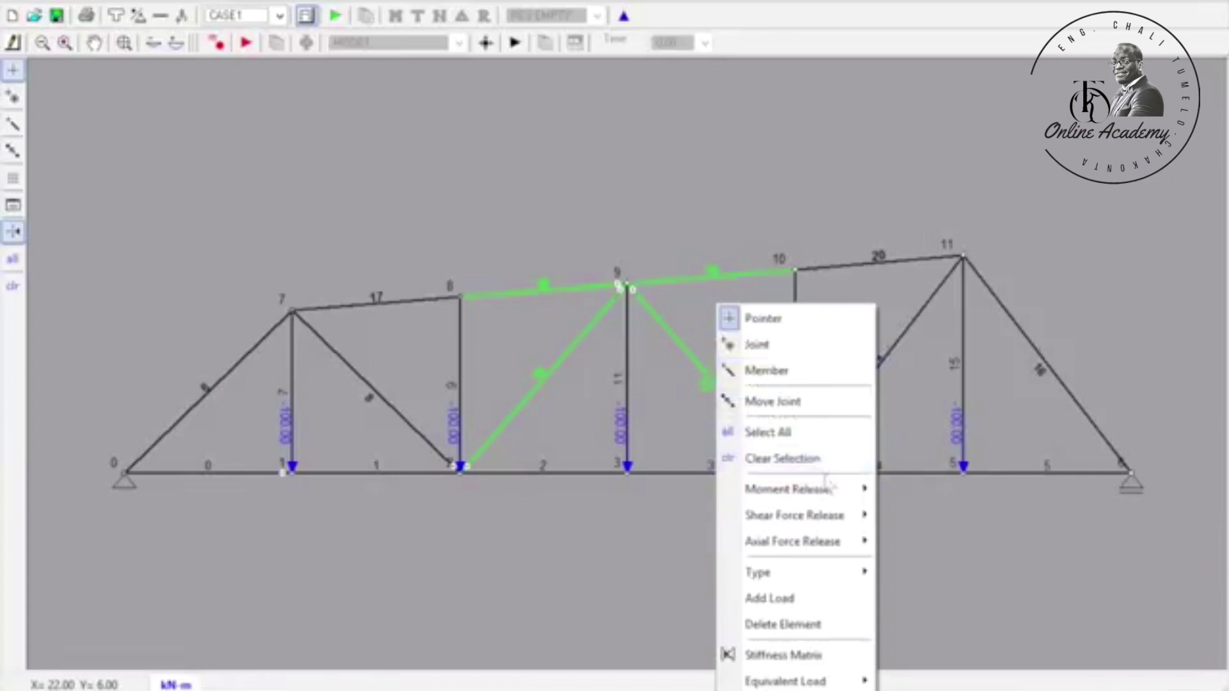
pyautogui.moveTo(831, 491)
pyautogui.click(916, 489)
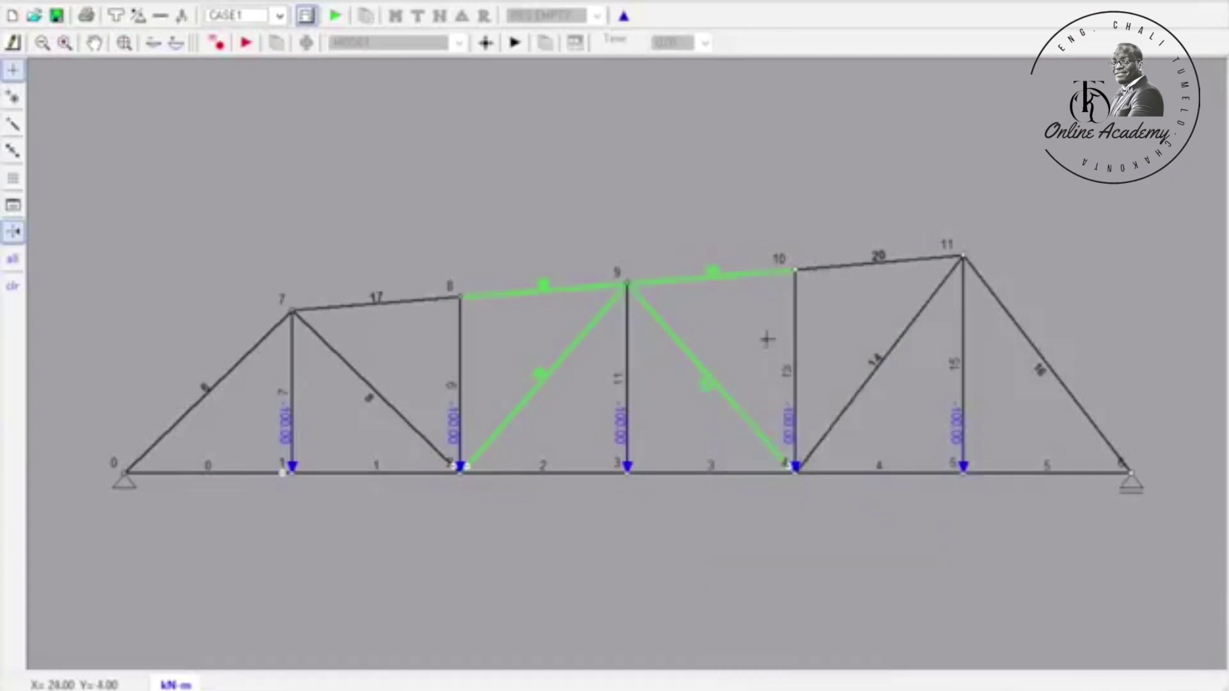
pyautogui.rightClick(753, 272)
pyautogui.moveTo(879, 470)
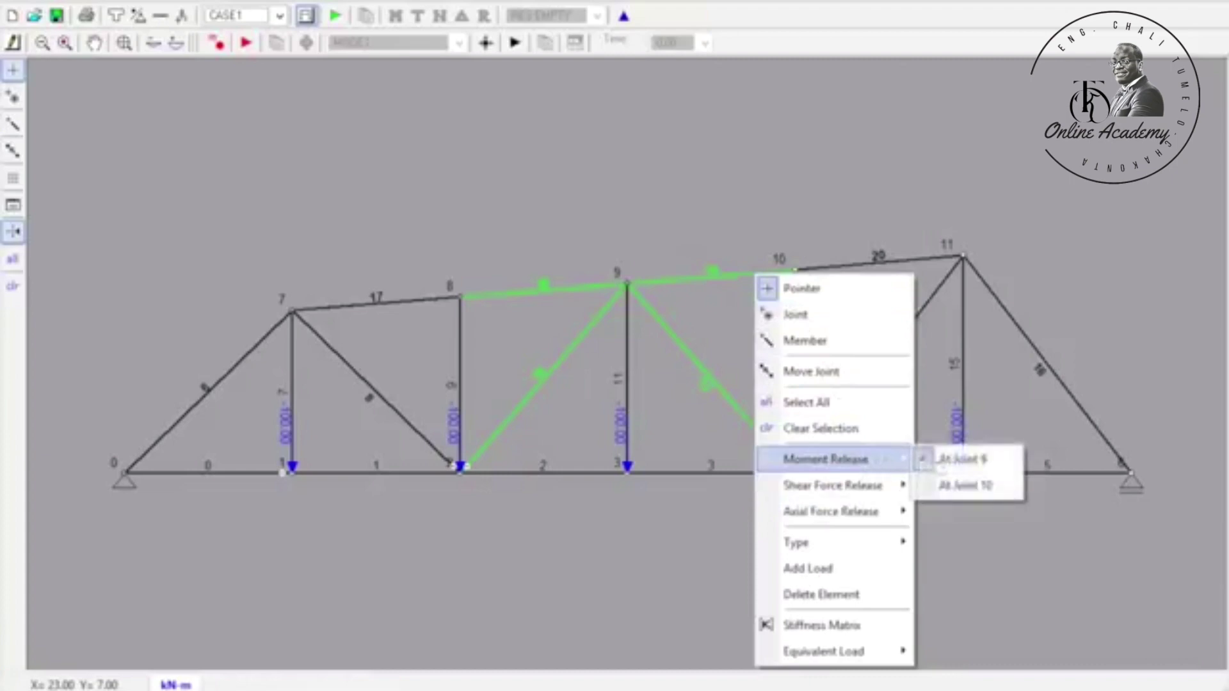
pyautogui.click(948, 485)
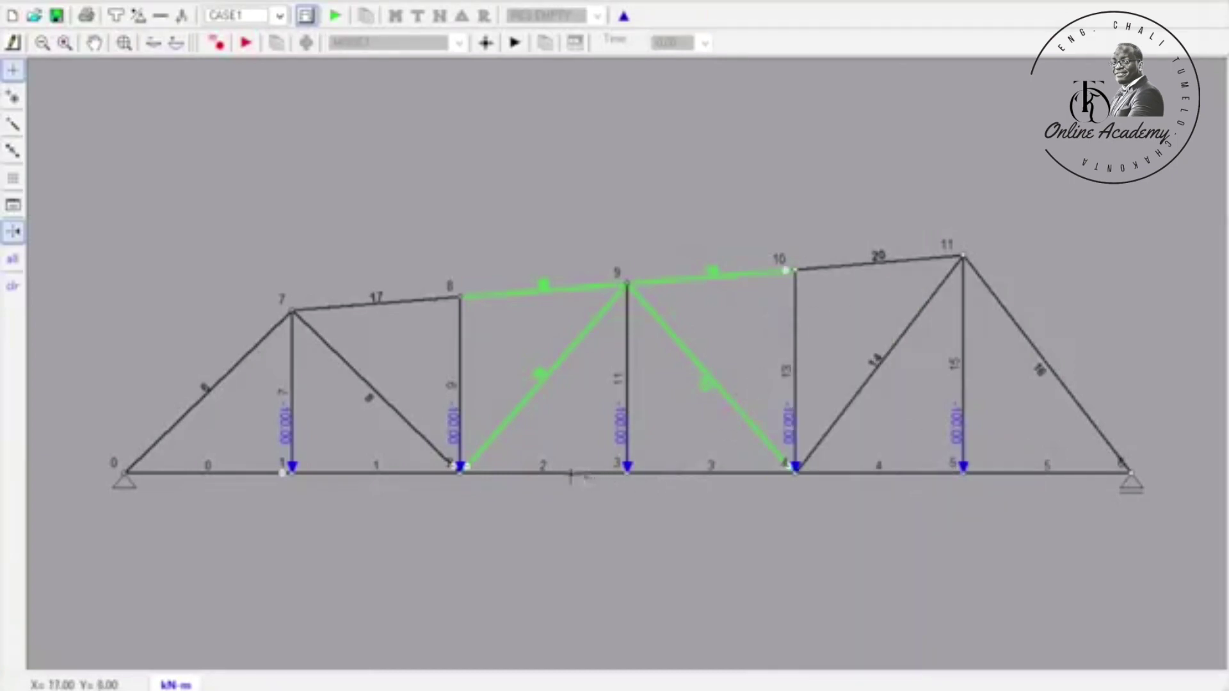
# Release the moment at joint 2 of bottom-chord member 2
pyautogui.click(571, 474)
pyautogui.rightClick(572, 474)
pyautogui.moveTo(699, 314)
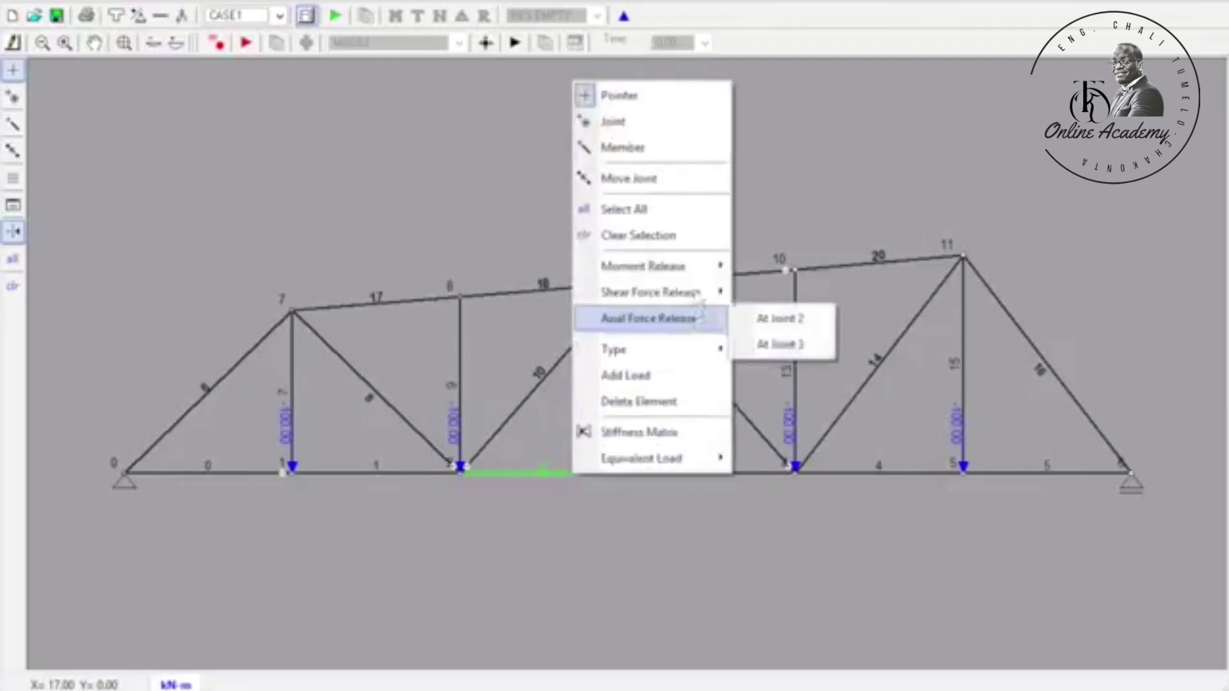
pyautogui.moveTo(698, 265)
pyautogui.click(782, 263)
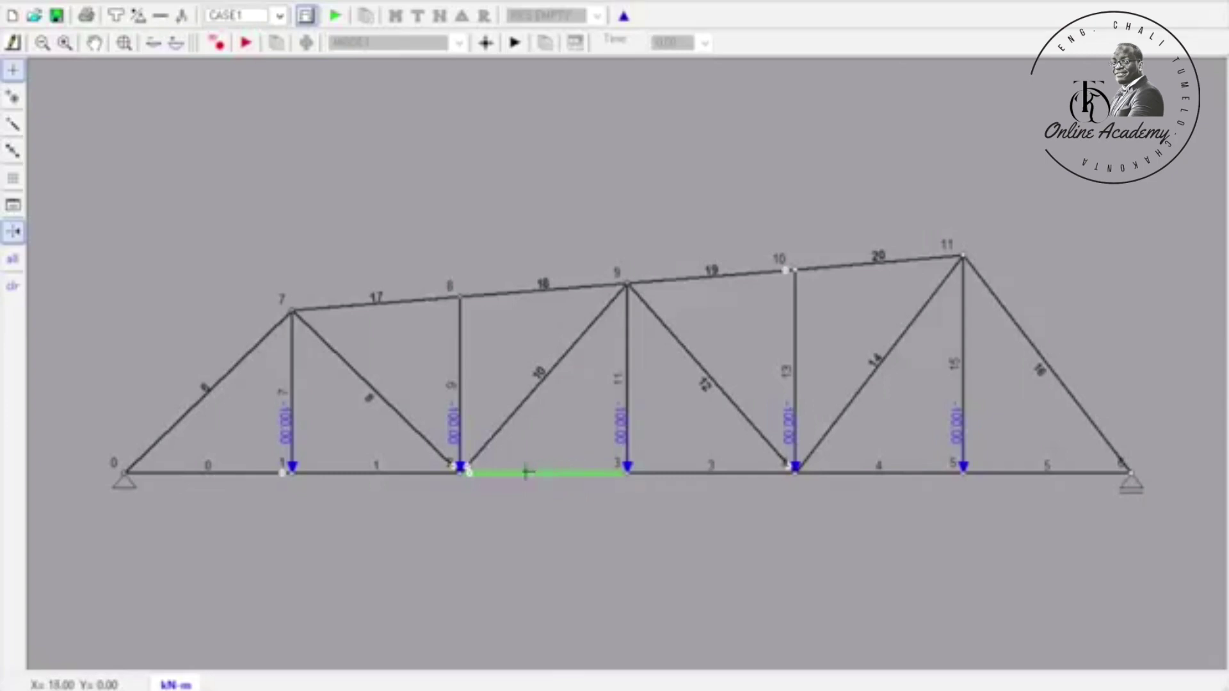
# Release the moments at joints 1 and 2 of bottom-chord member 1
pyautogui.click(376, 474)
pyautogui.rightClick(376, 474)
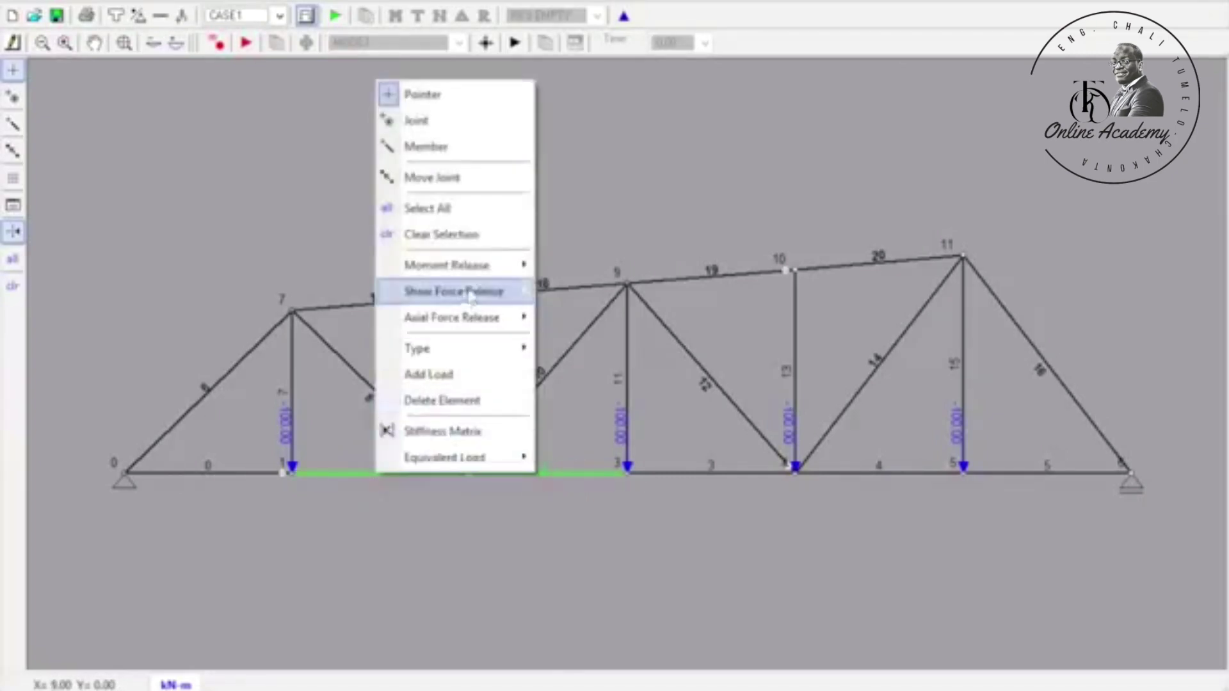
pyautogui.moveTo(480, 265)
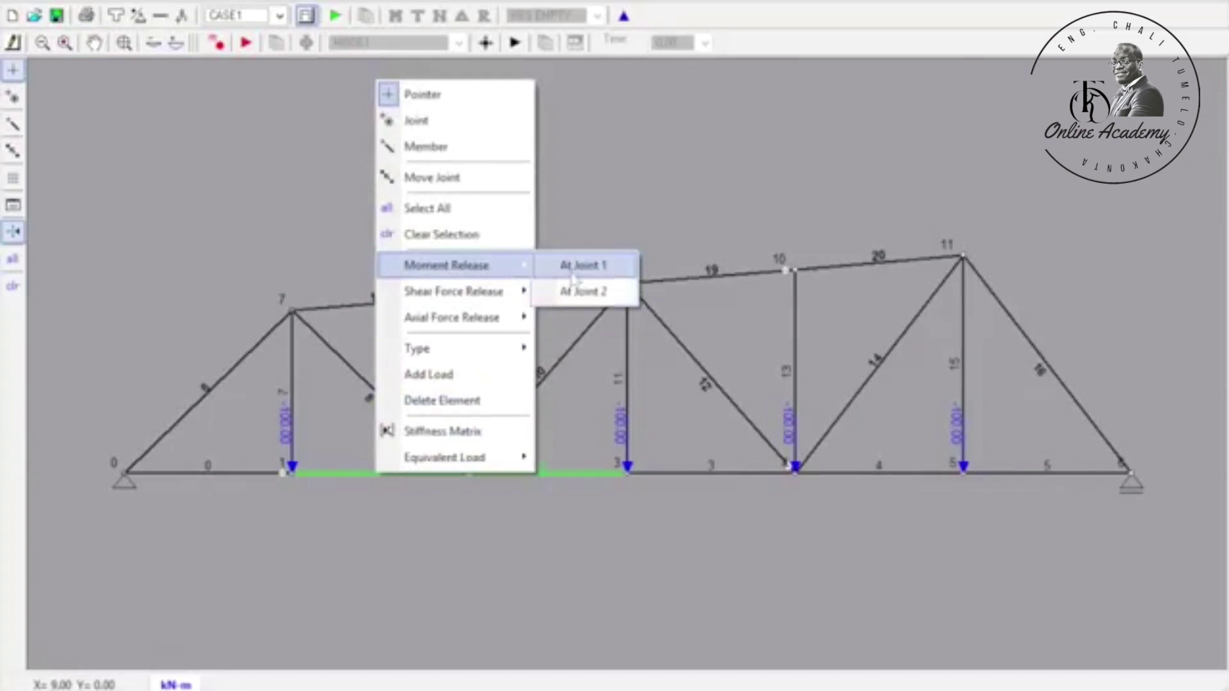
pyautogui.click(573, 265)
pyautogui.rightClick(388, 475)
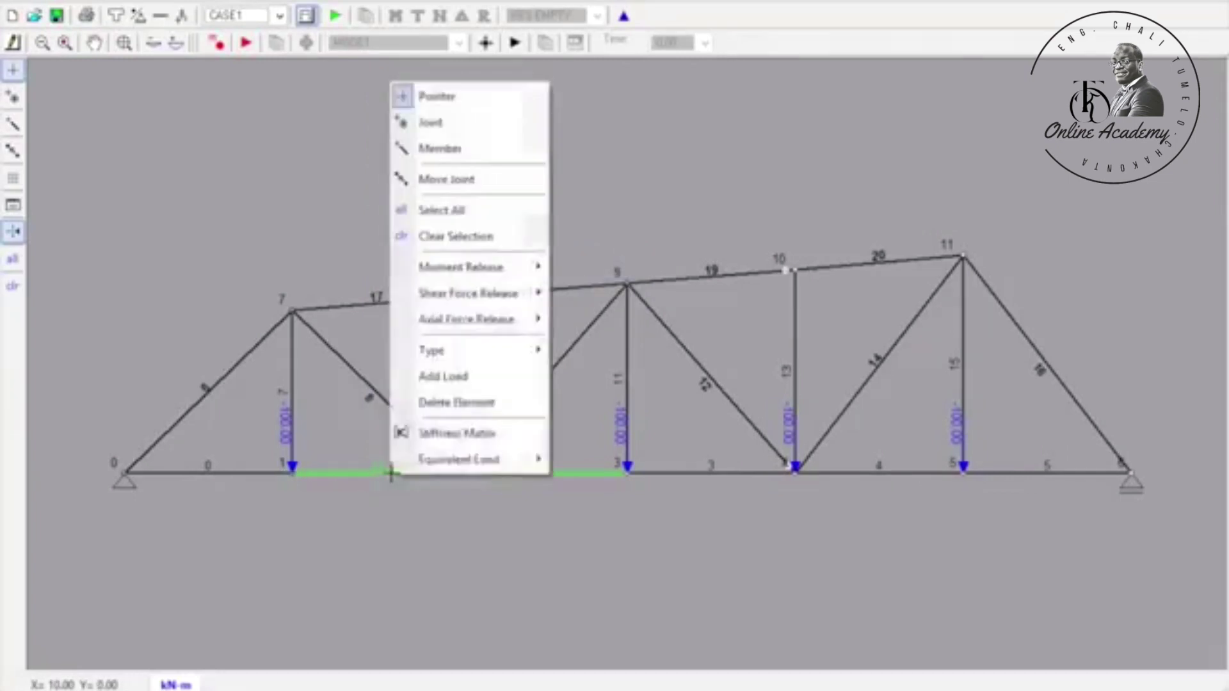
pyautogui.moveTo(521, 266)
pyautogui.click(570, 292)
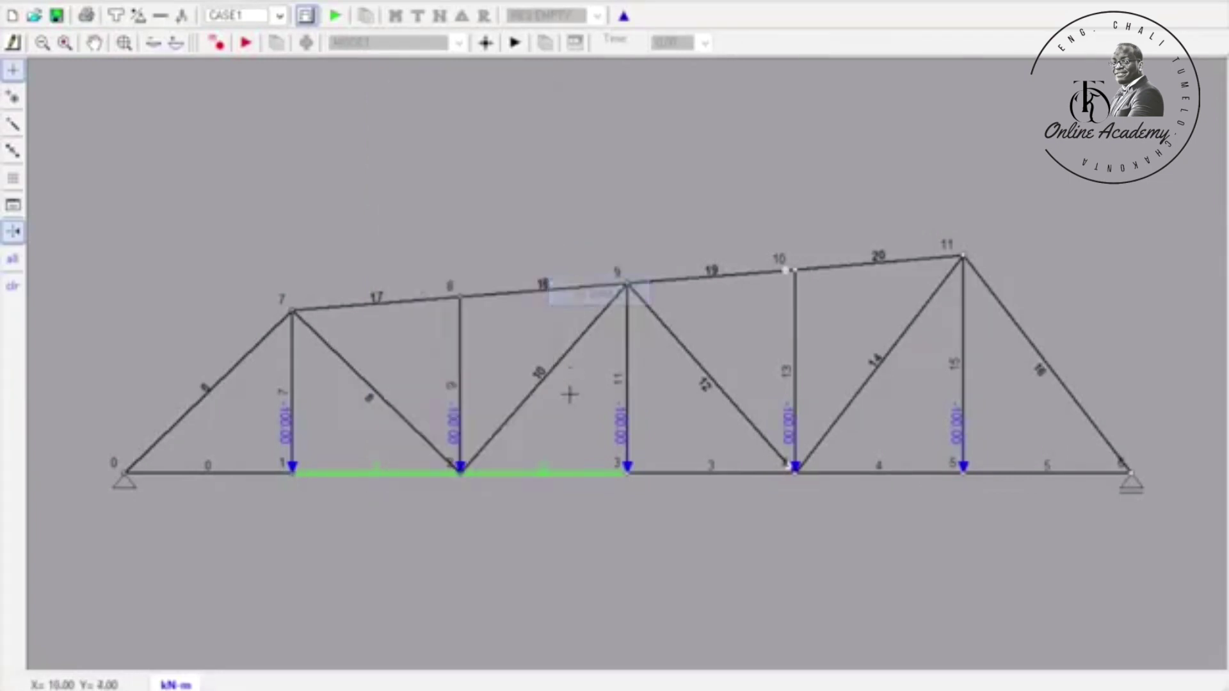
# Release the moments at joints 3 and 4 of bottom-chord member 3
pyautogui.rightClick(667, 474)
pyautogui.moveTo(825, 275)
pyautogui.click(874, 268)
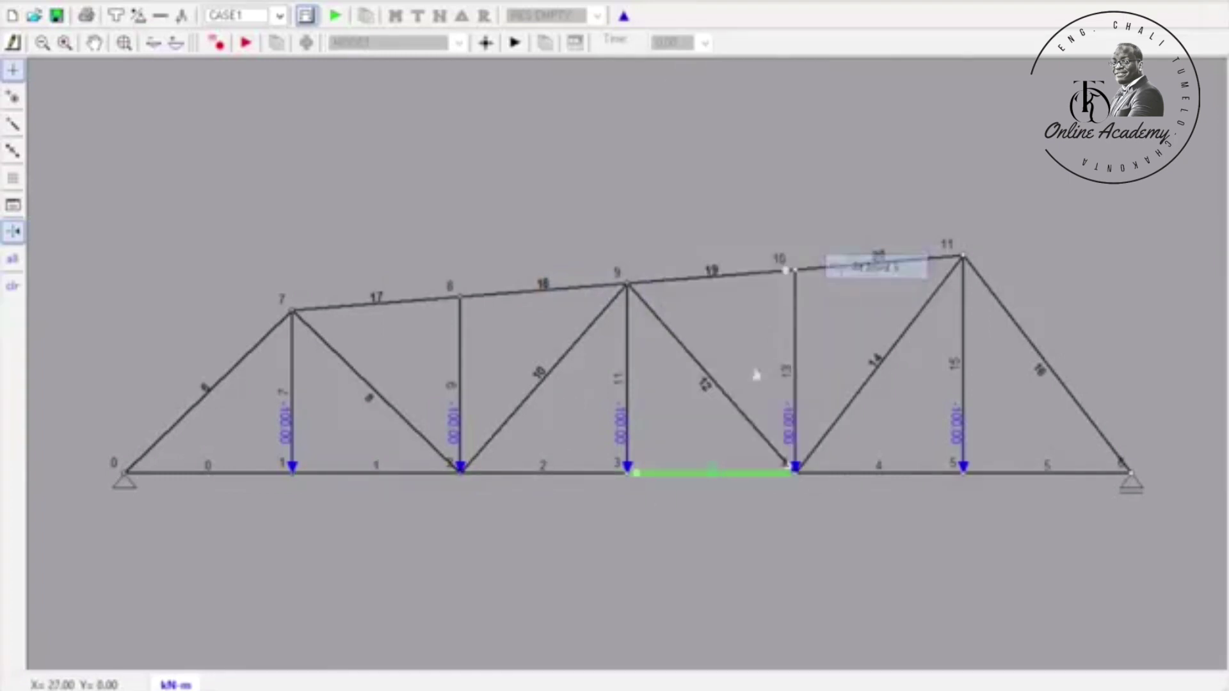
pyautogui.rightClick(685, 471)
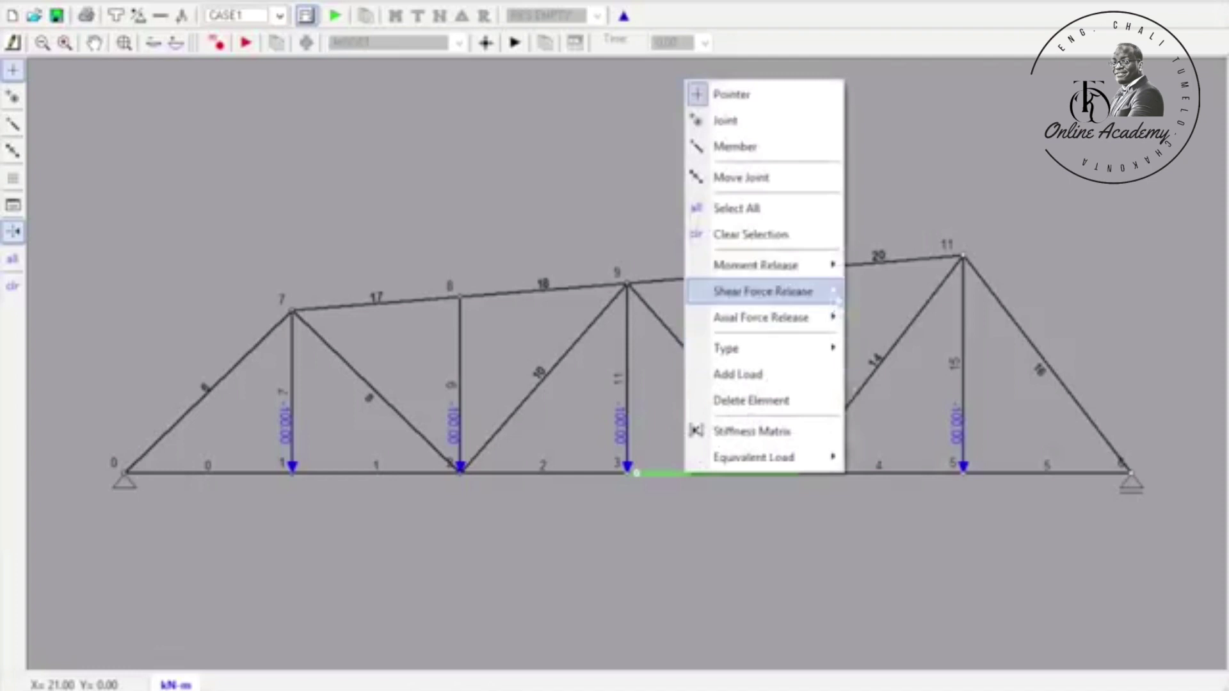
pyautogui.moveTo(832, 269)
pyautogui.click(857, 291)
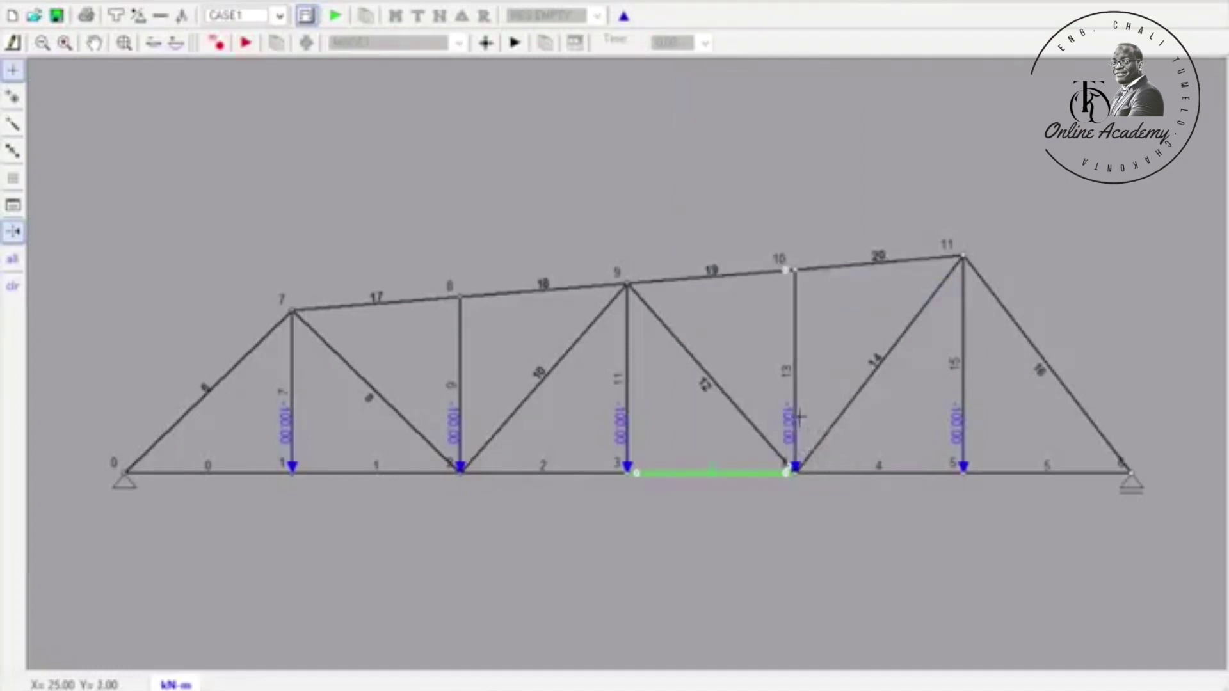
# Release the moments at joints 4 and 11 of diagonal member 14
pyautogui.rightClick(832, 425)
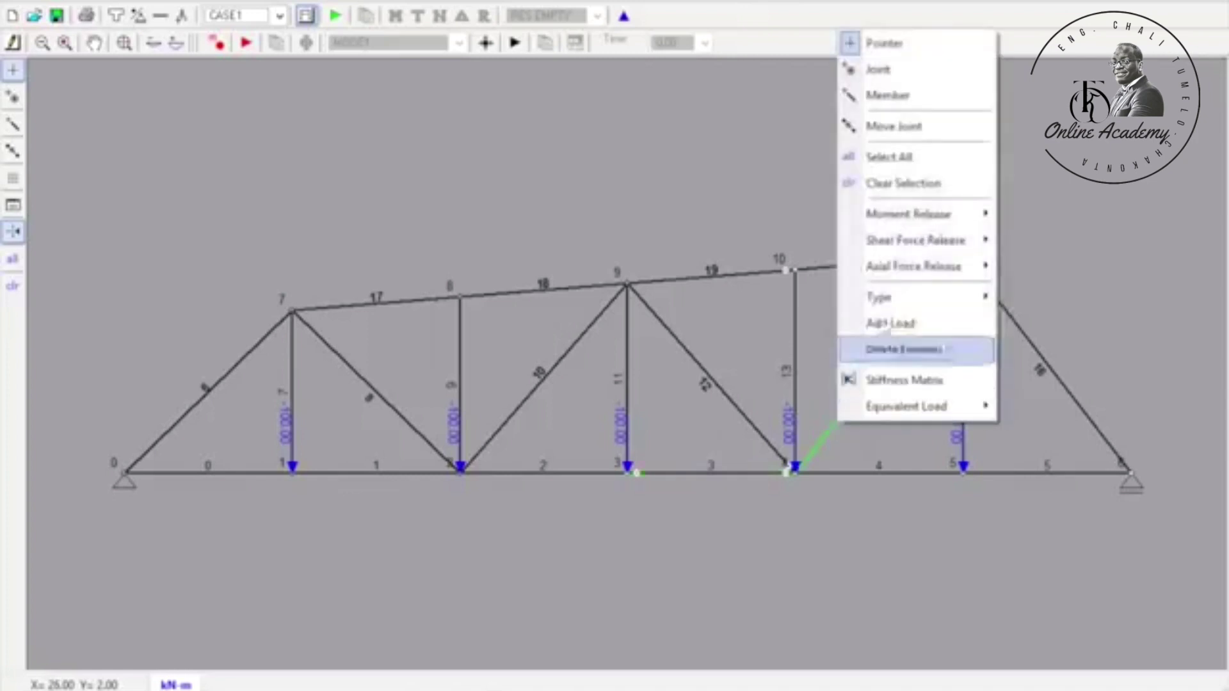
pyautogui.moveTo(928, 213)
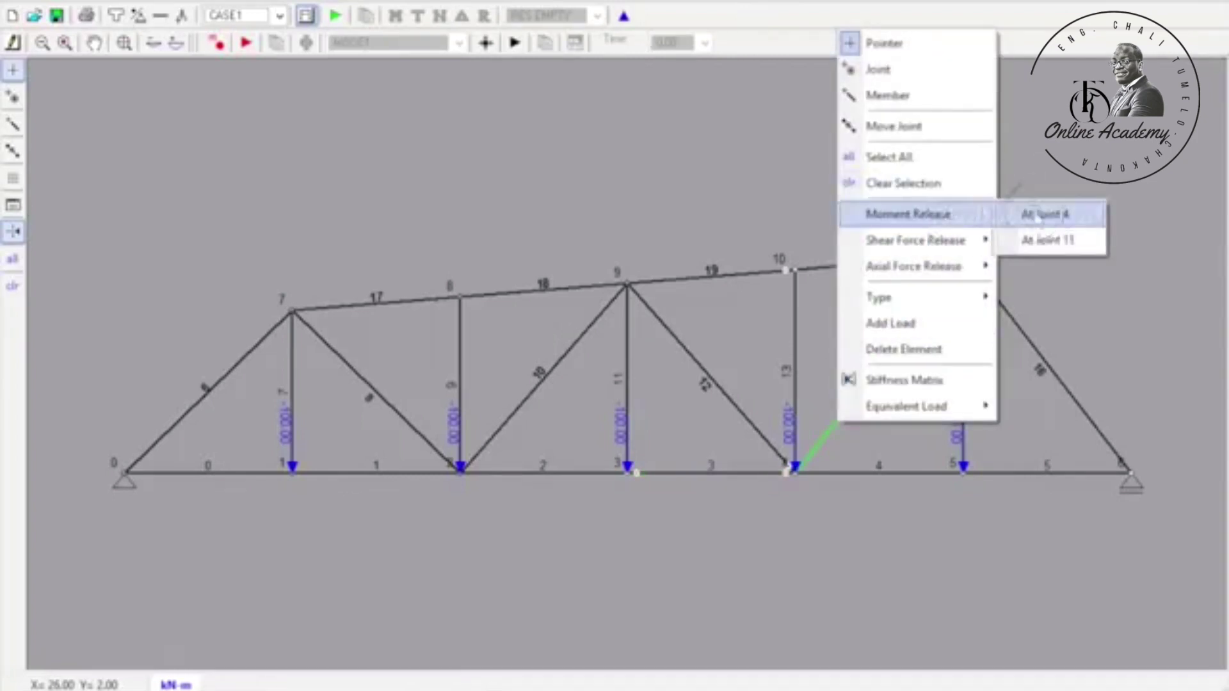
pyautogui.click(1027, 210)
pyautogui.rightClick(880, 384)
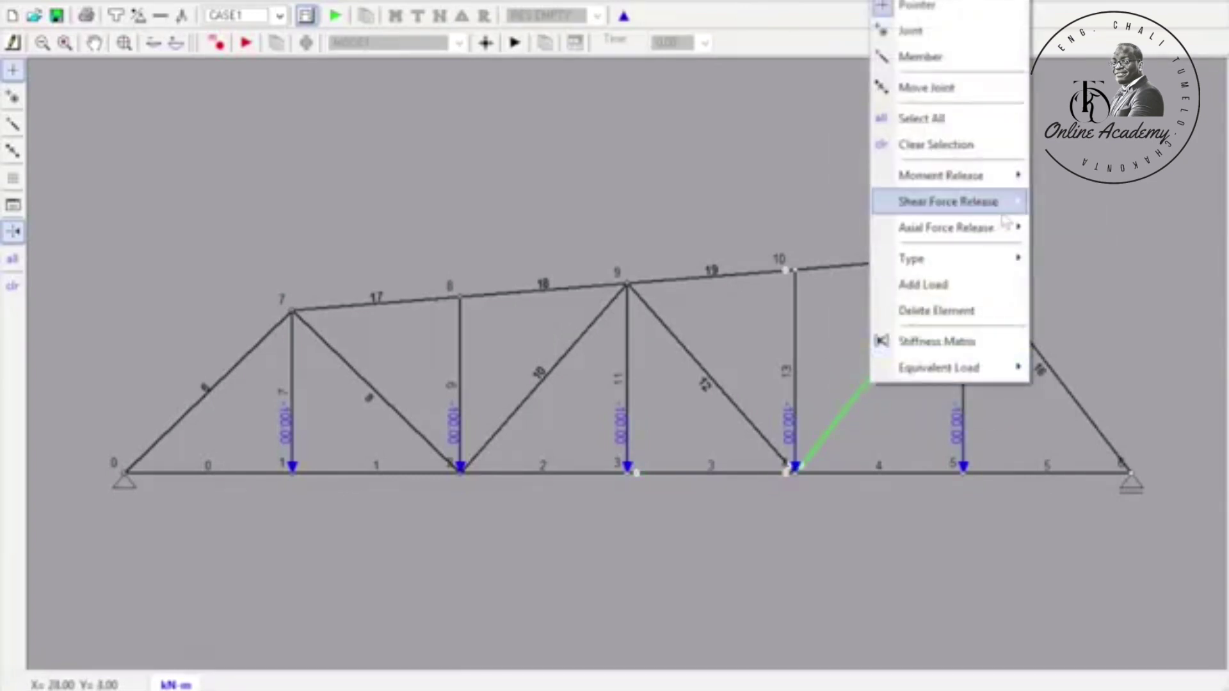
pyautogui.moveTo(1000, 188)
pyautogui.click(1079, 202)
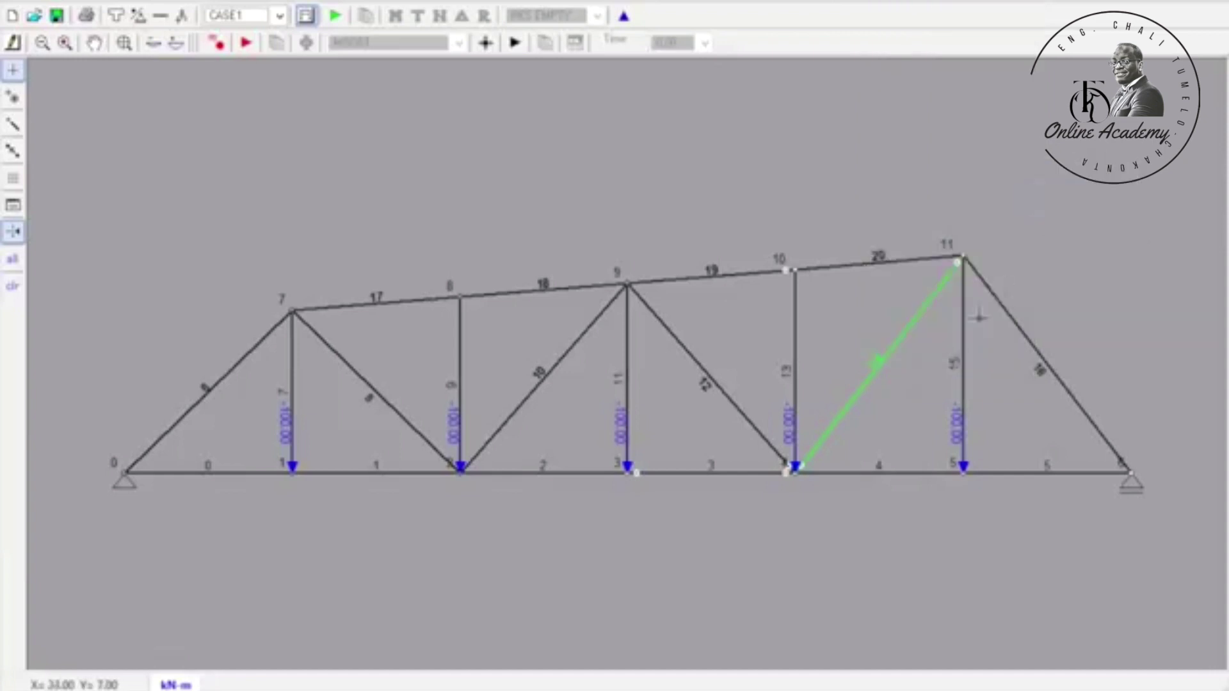
# Release the moments at joints 4 and 5 of bottom-chord member 4
pyautogui.rightClick(862, 475)
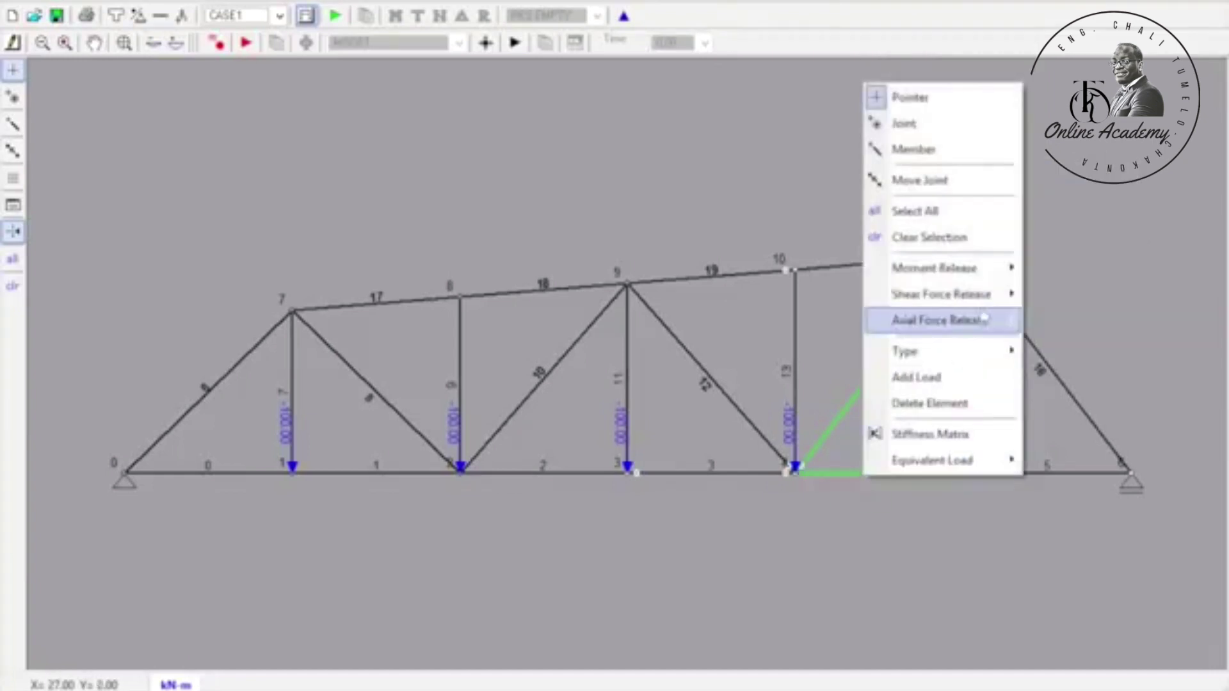
pyautogui.moveTo(999, 268)
pyautogui.click(1055, 269)
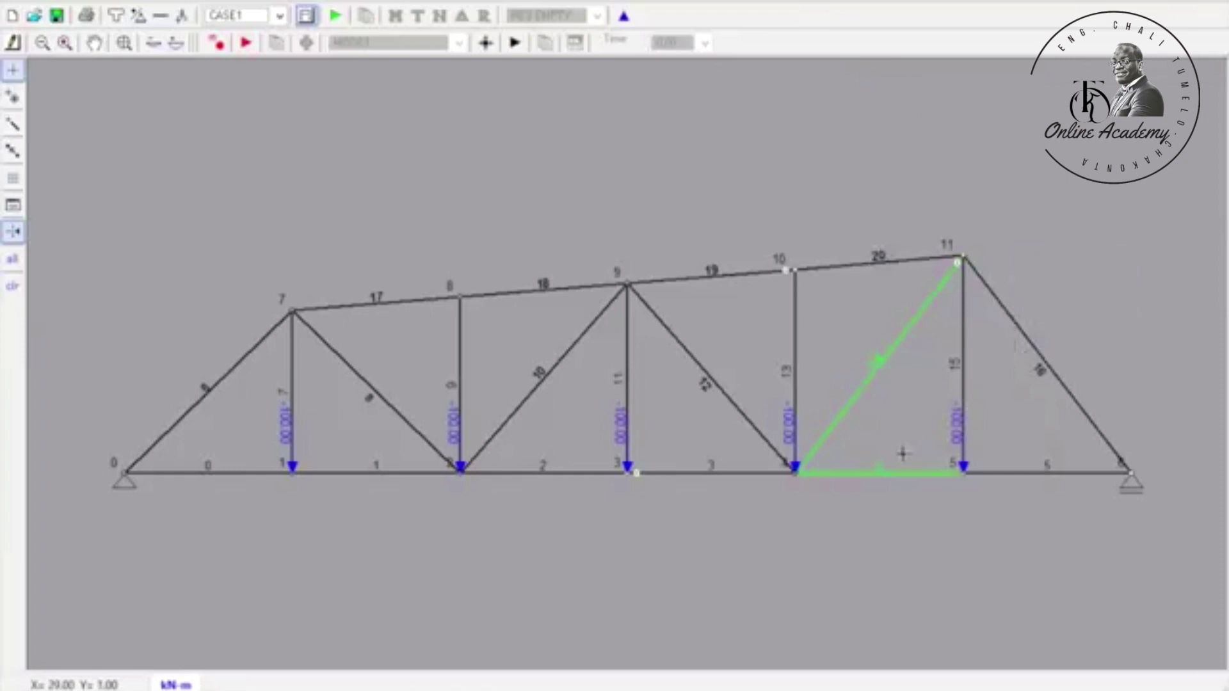
pyautogui.rightClick(887, 475)
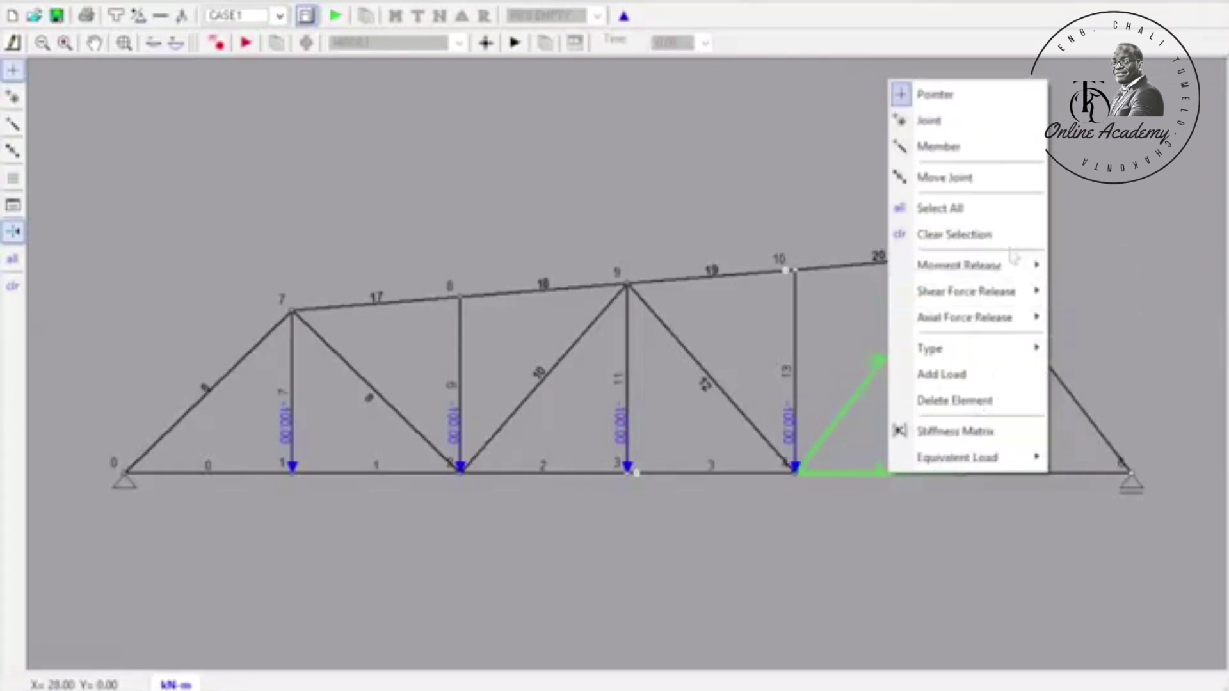
pyautogui.moveTo(1012, 265)
pyautogui.click(1082, 291)
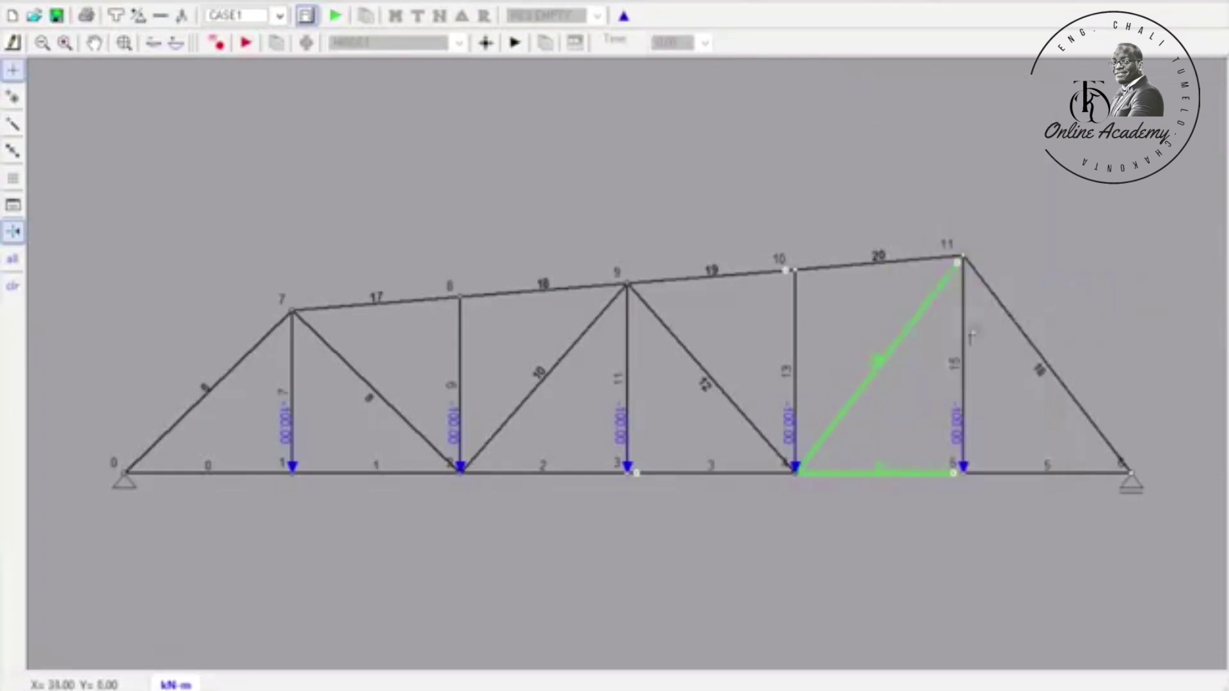
# Release the moment at joint 10 of top-chord member 20
pyautogui.click(826, 270)
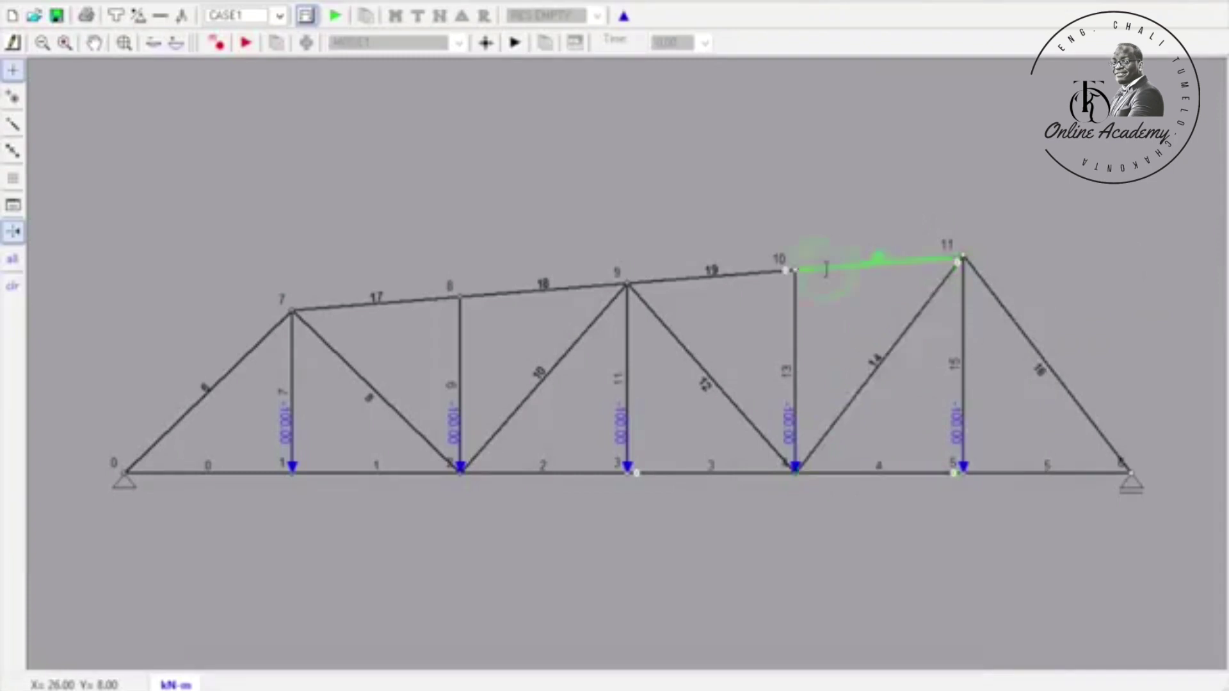
pyautogui.rightClick(826, 270)
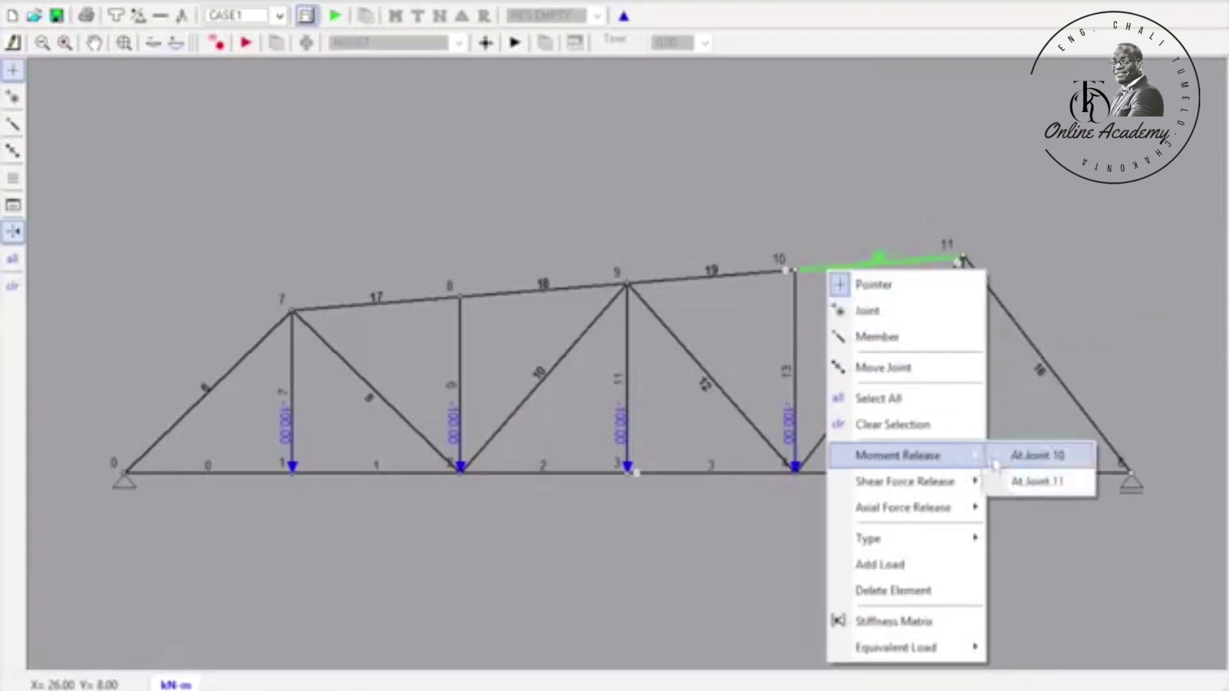
pyautogui.click(995, 454)
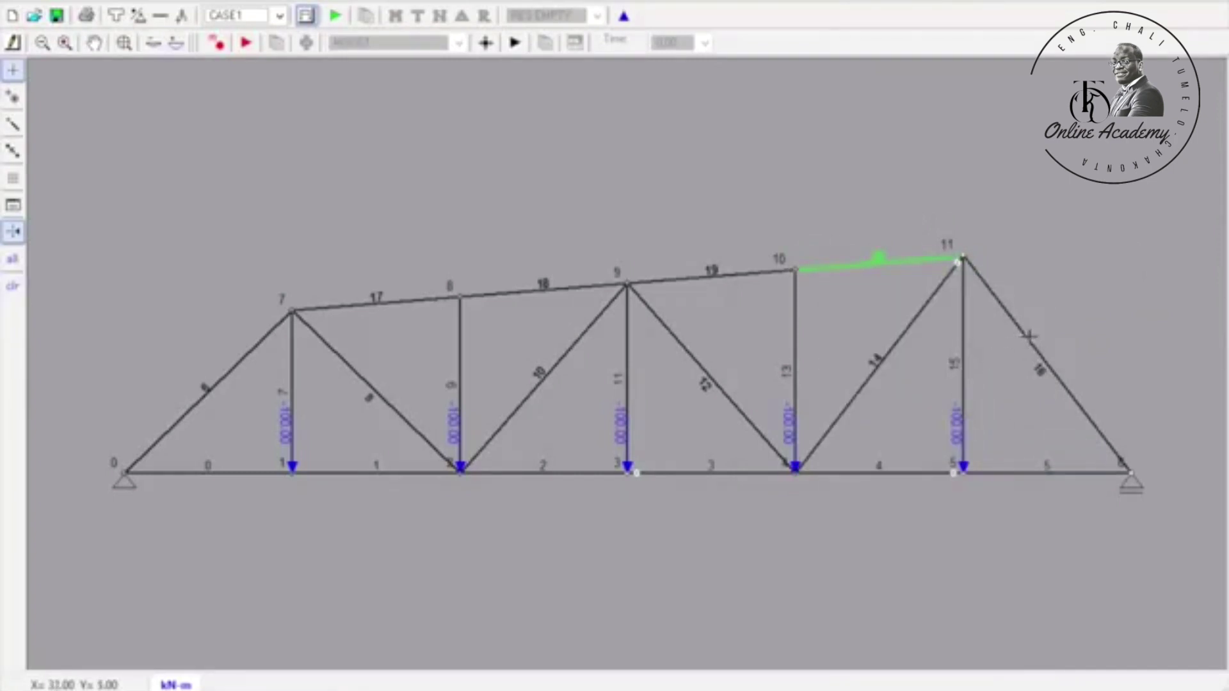
# Release the shear force at joint 6 of end diagonal member 16
pyautogui.click(1029, 336)
pyautogui.rightClick(1030, 336)
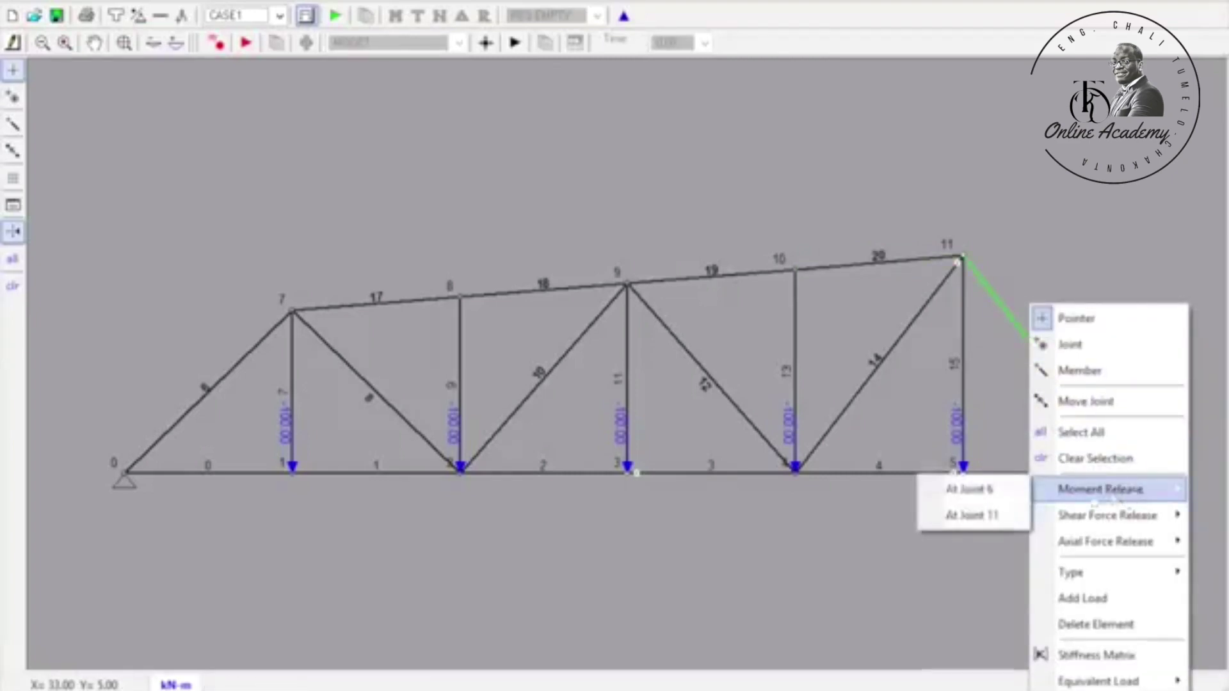
pyautogui.moveTo(1033, 514)
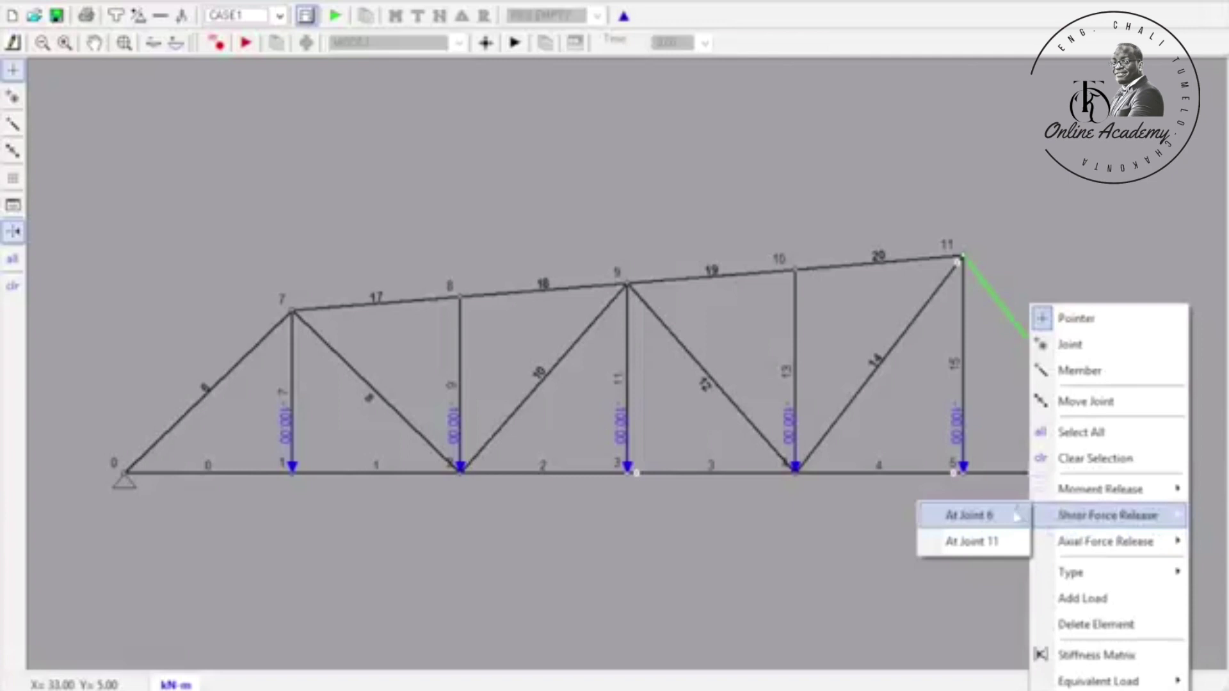
pyautogui.click(1012, 517)
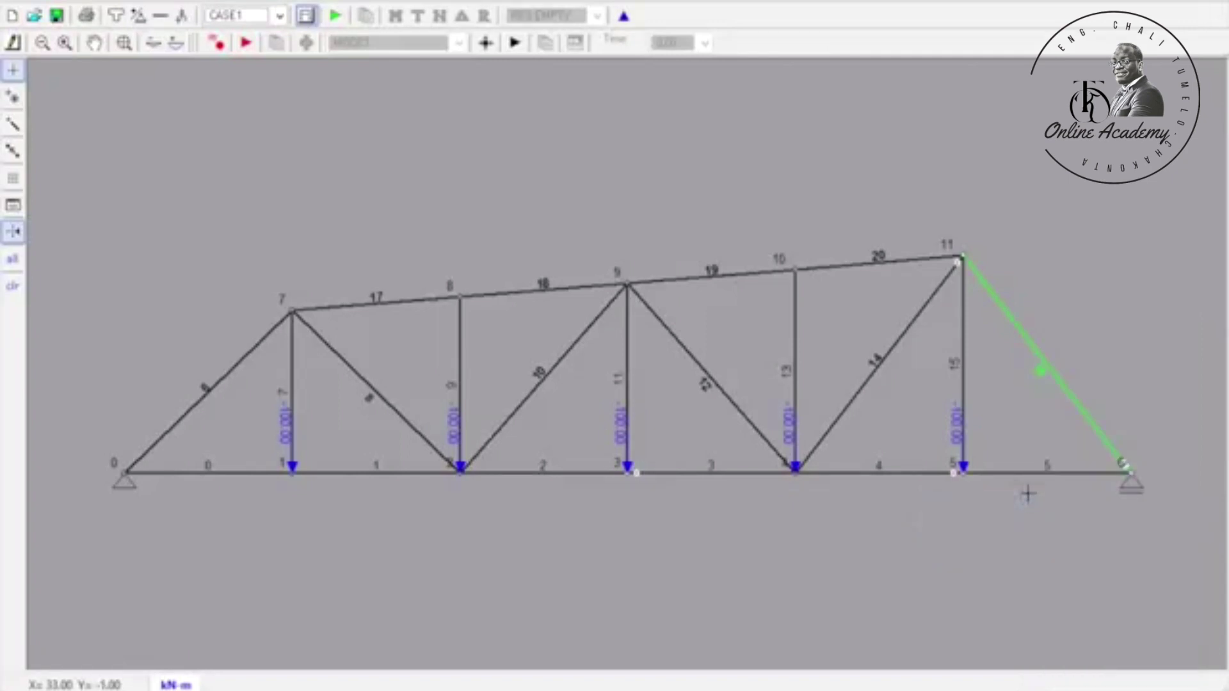
# Release the moment at joint 11 of end diagonal member 16
pyautogui.rightClick(1042, 354)
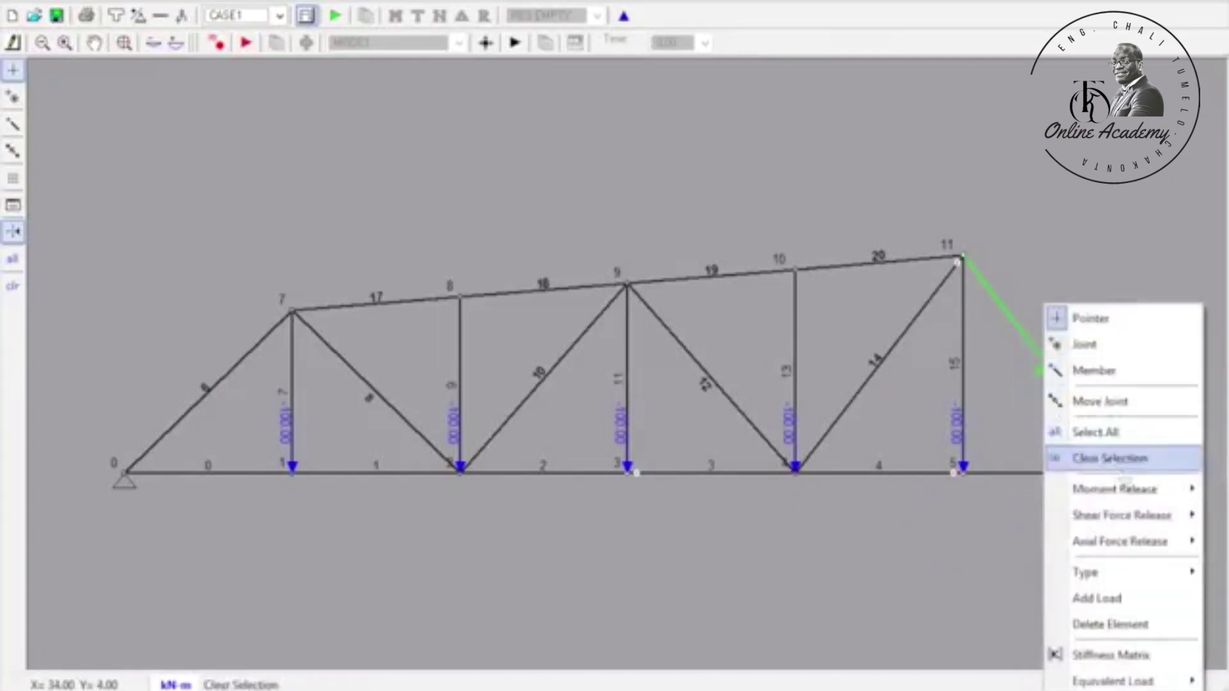
pyautogui.moveTo(1088, 489)
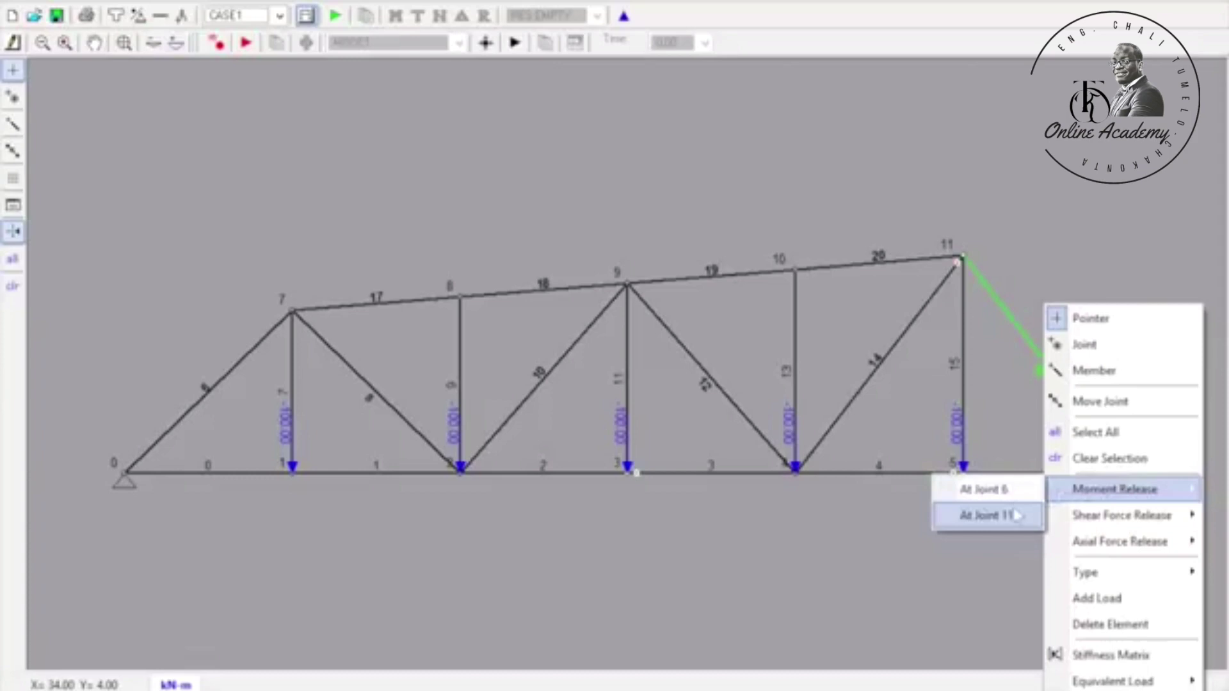
pyautogui.click(1017, 515)
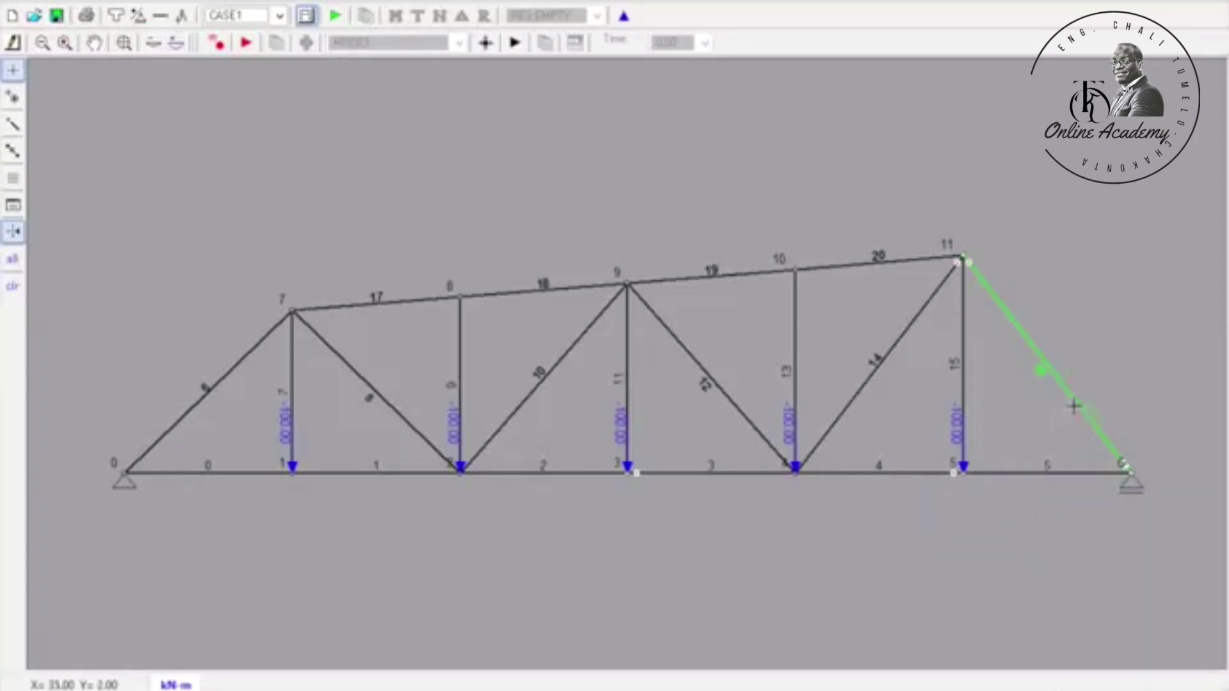
# Remove the shear force release at joint 6 of end diagonal member 16
pyautogui.rightClick(1074, 406)
pyautogui.moveTo(1158, 223)
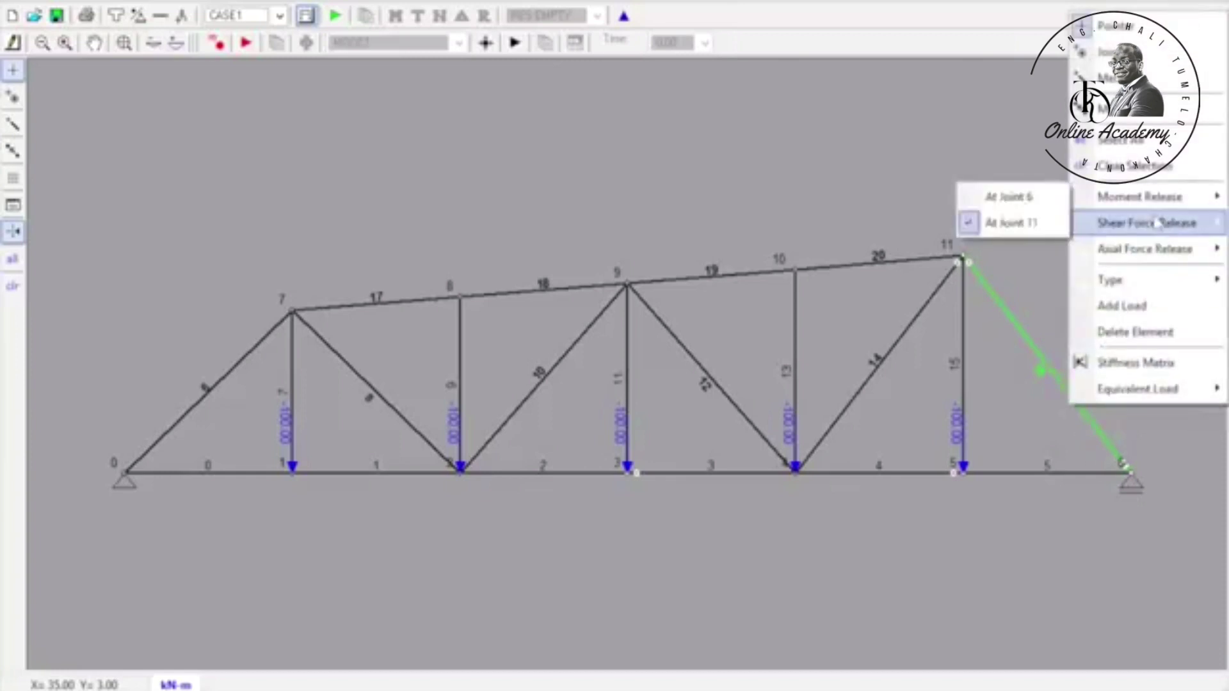
pyautogui.click(1011, 249)
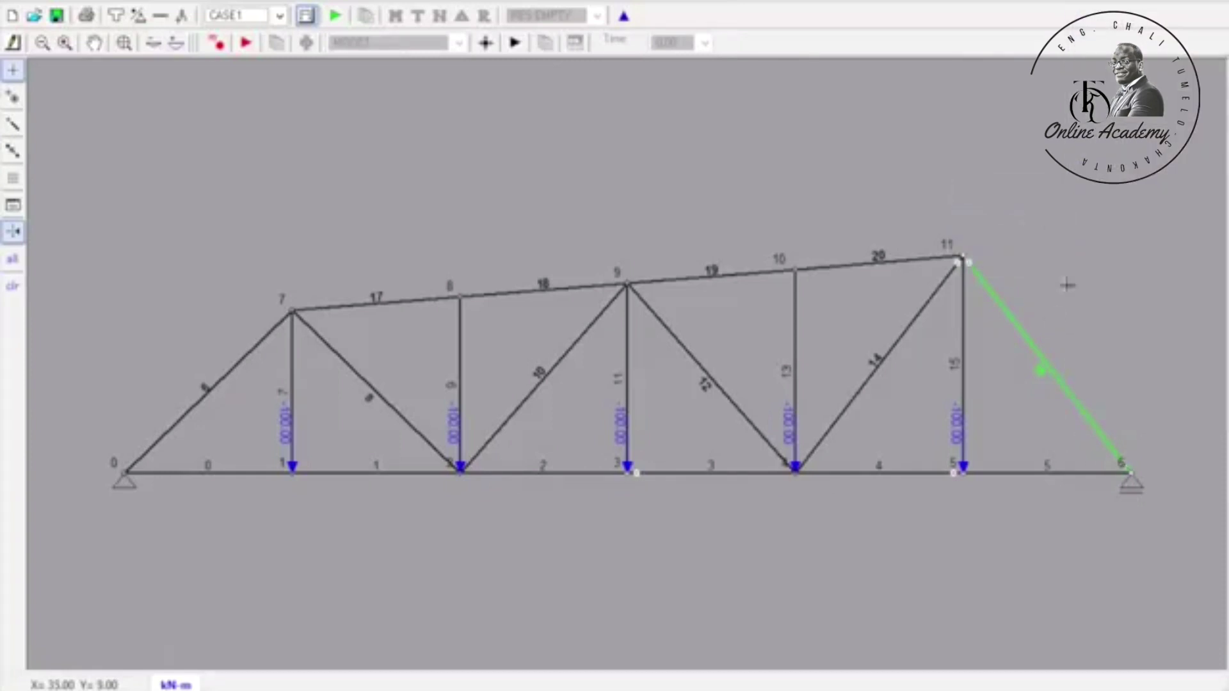
# Release the moment at joint 6 of end diagonal member 16
pyautogui.rightClick(1041, 353)
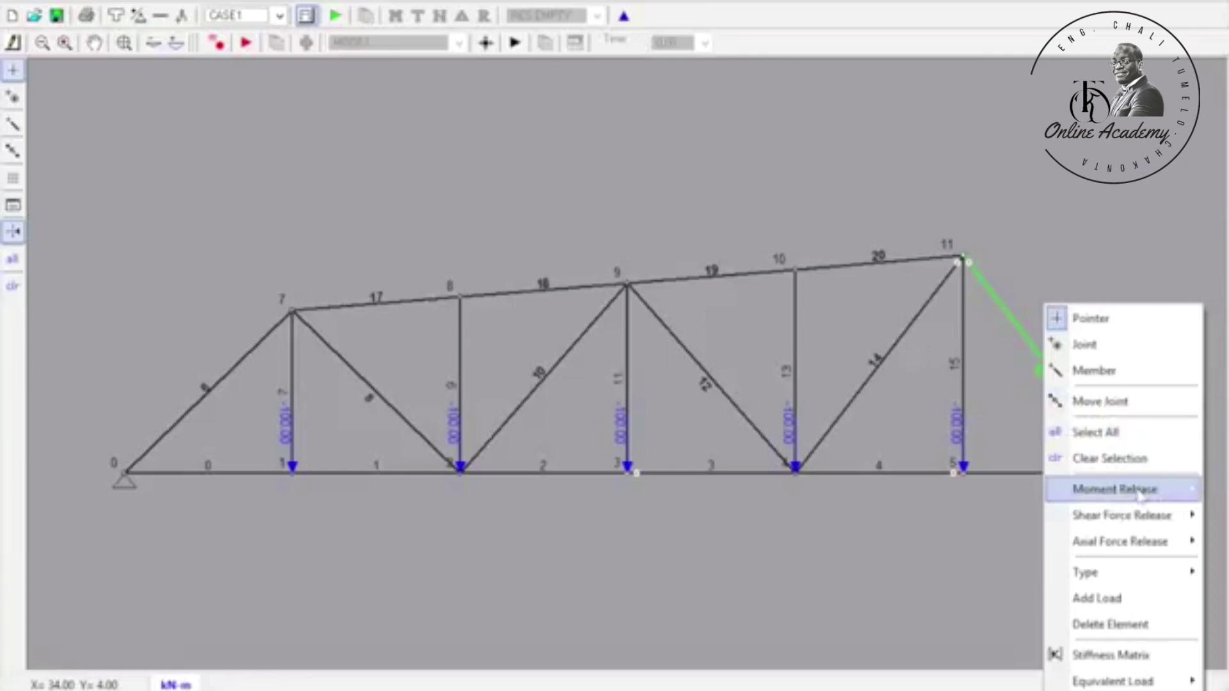
pyautogui.moveTo(1138, 497)
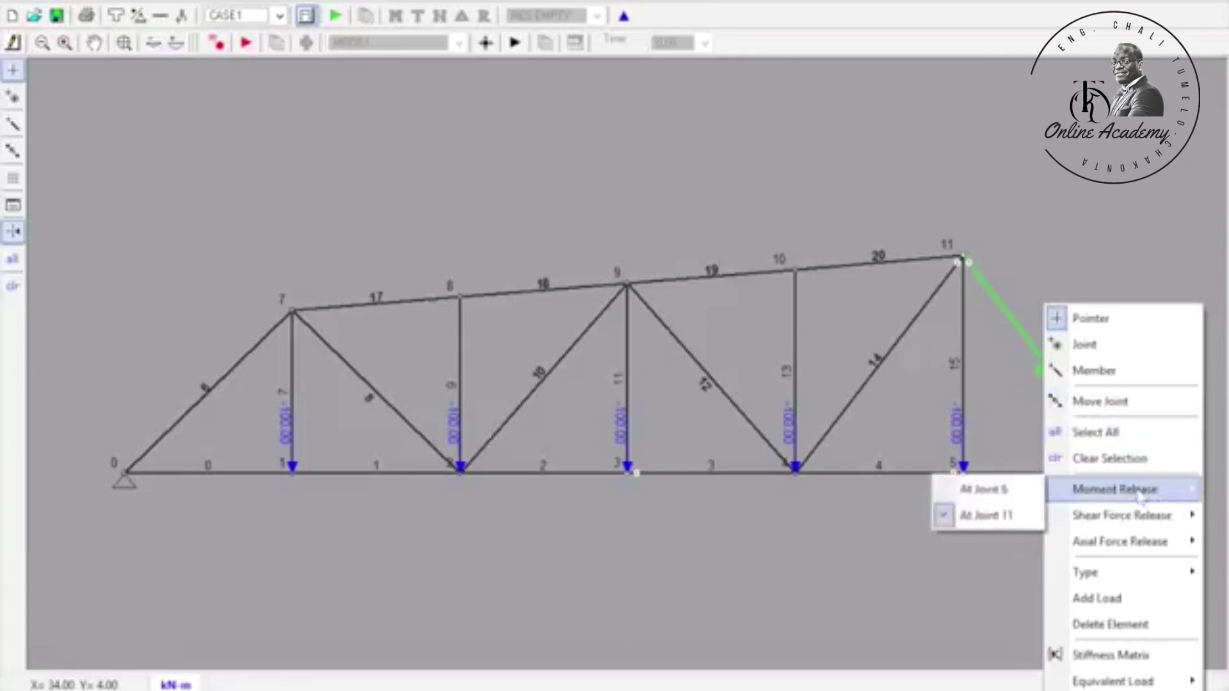
pyautogui.click(1023, 506)
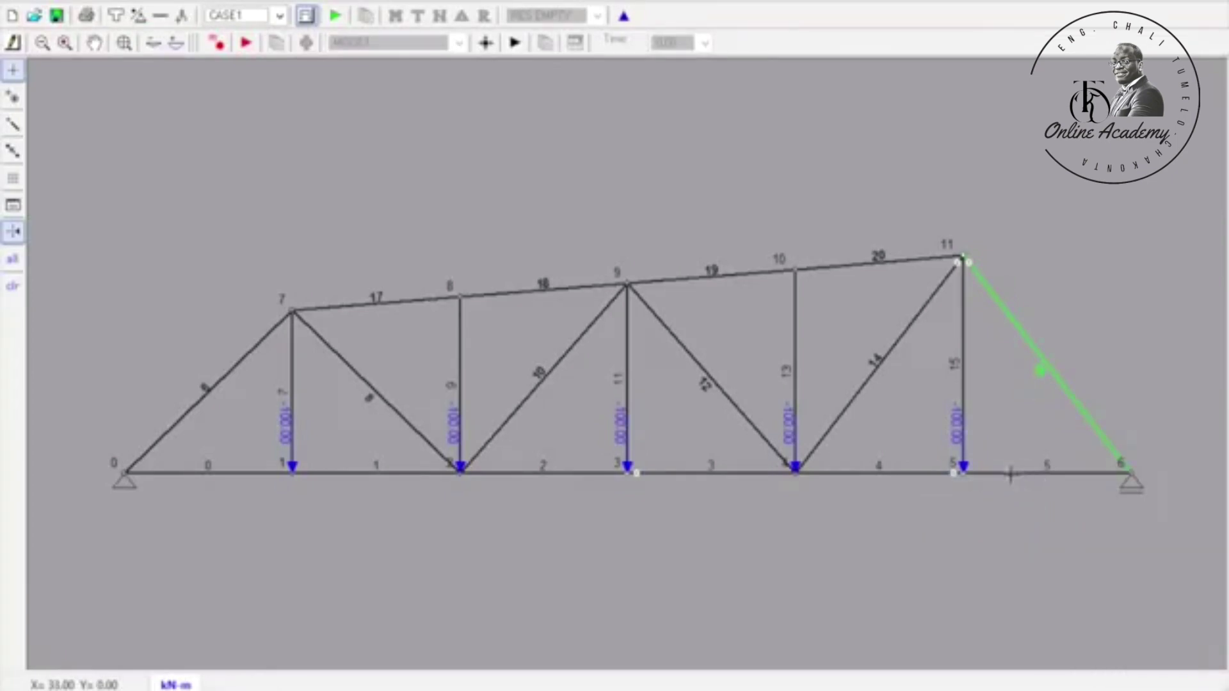
# Release the moment at joint 11 of top-chord member 20
pyautogui.click(919, 260)
pyautogui.rightClick(920, 260)
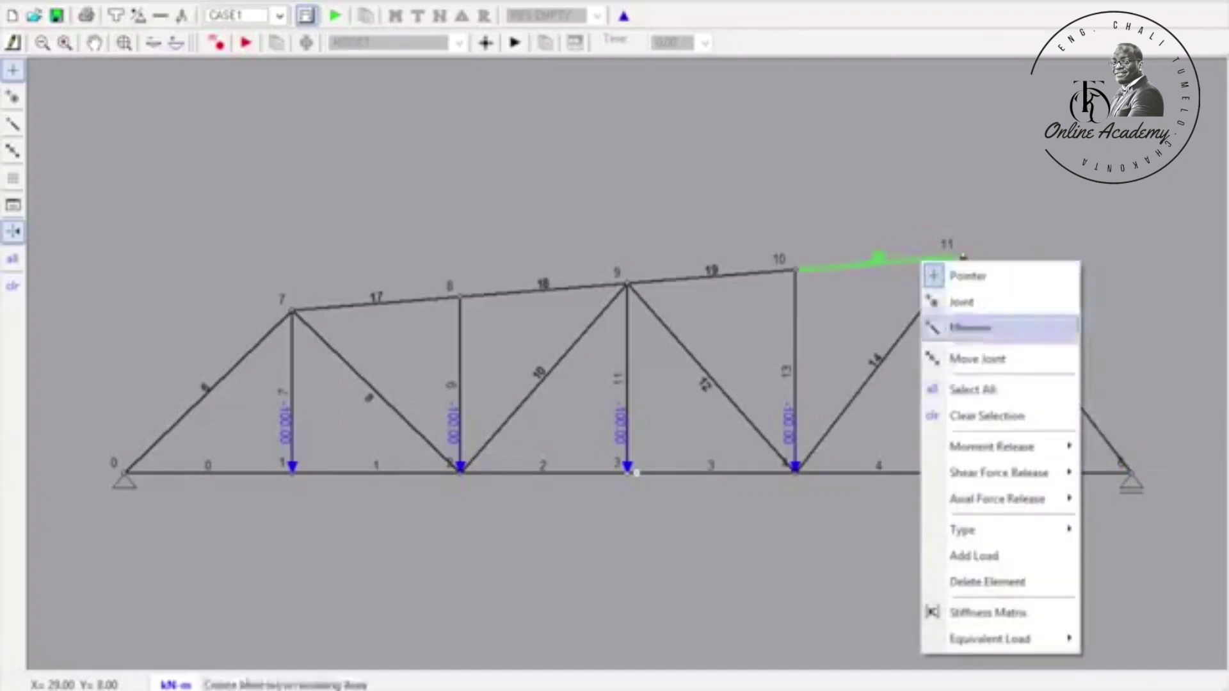
pyautogui.moveTo(1020, 442)
pyautogui.click(1100, 472)
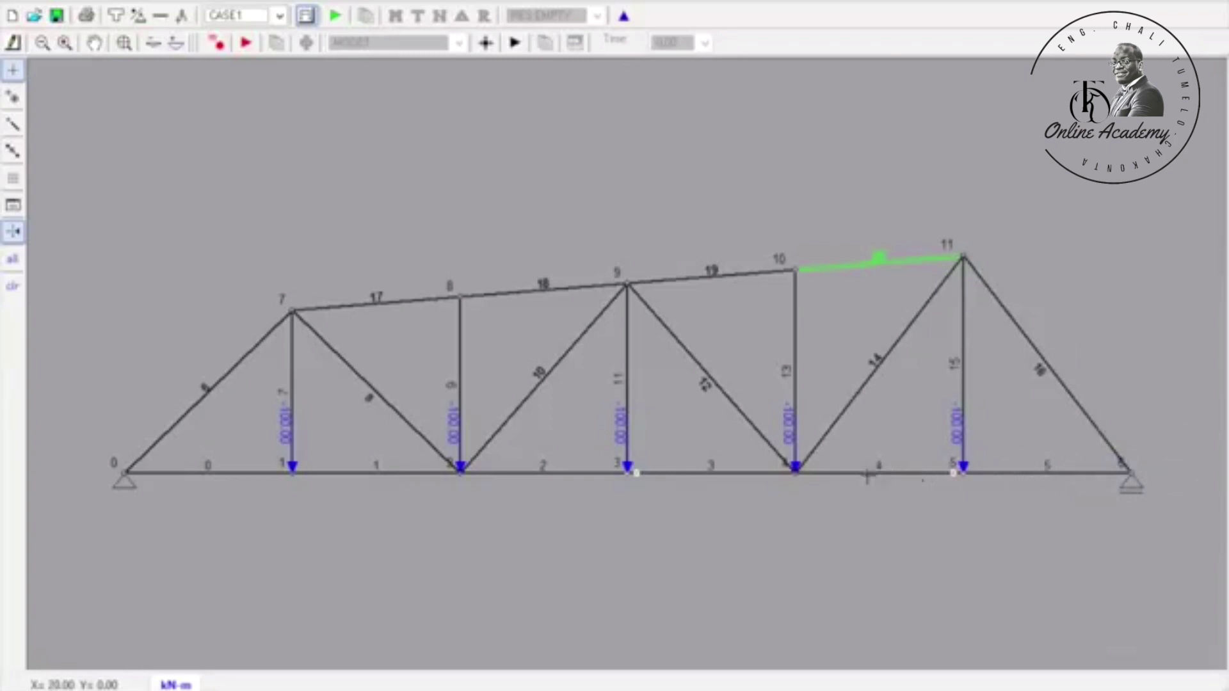
# Release the moment at joint 5 of bottom-chord member 5
pyautogui.click(996, 472)
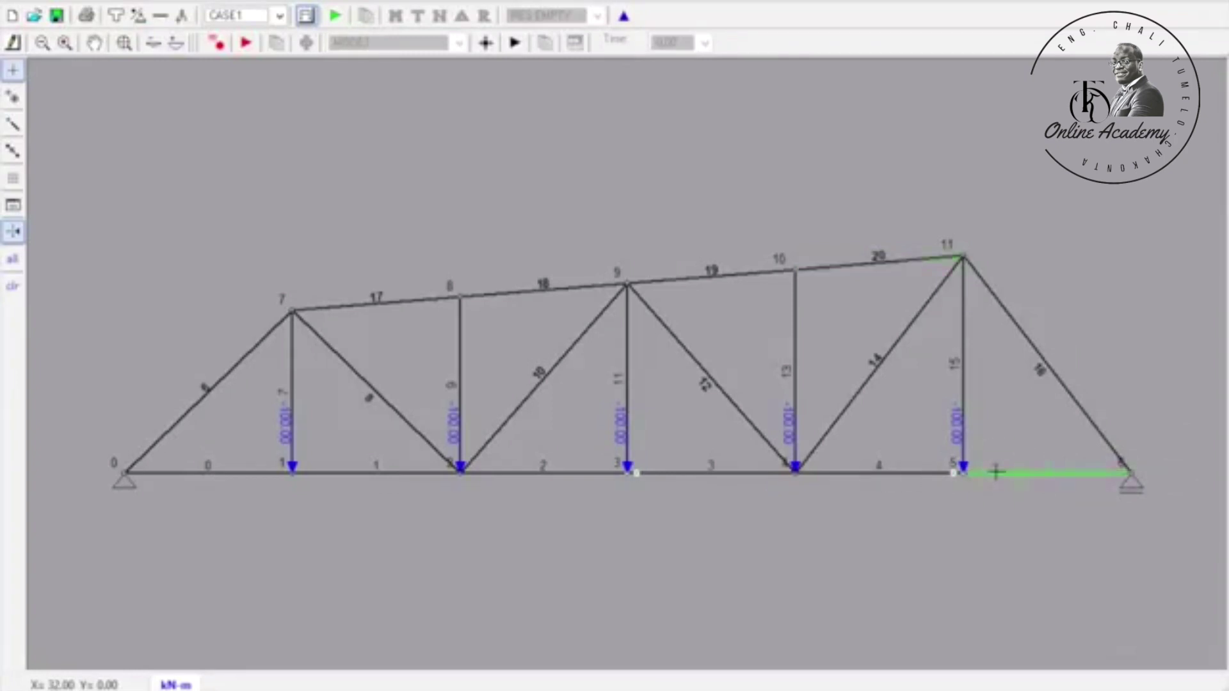
pyautogui.rightClick(996, 472)
pyautogui.moveTo(1099, 275)
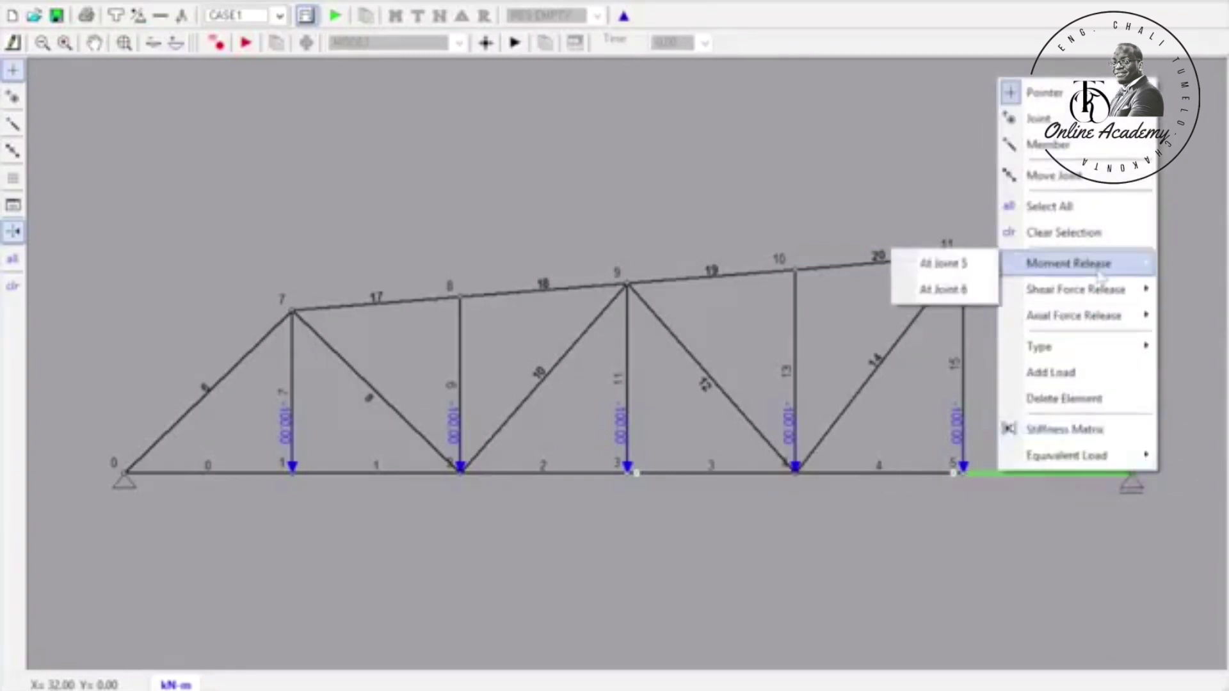
pyautogui.click(975, 270)
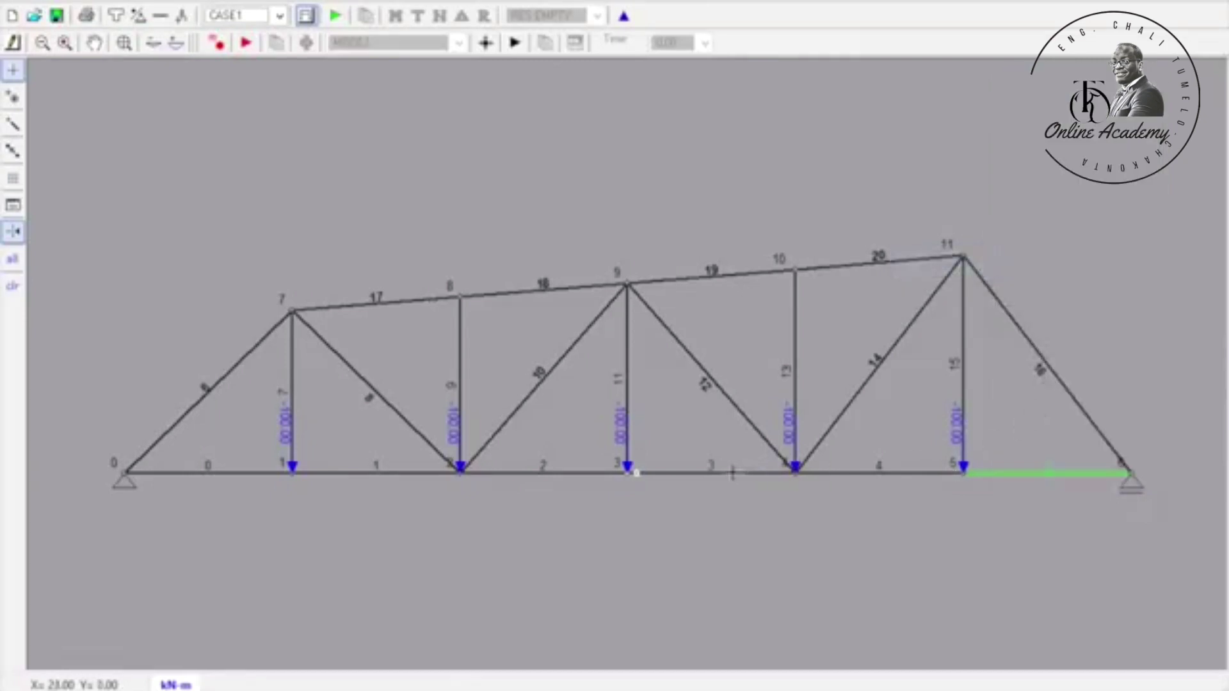
# Release the moment at joint 3 of bottom-chord member 2
pyautogui.click(610, 471)
pyautogui.rightClick(608, 472)
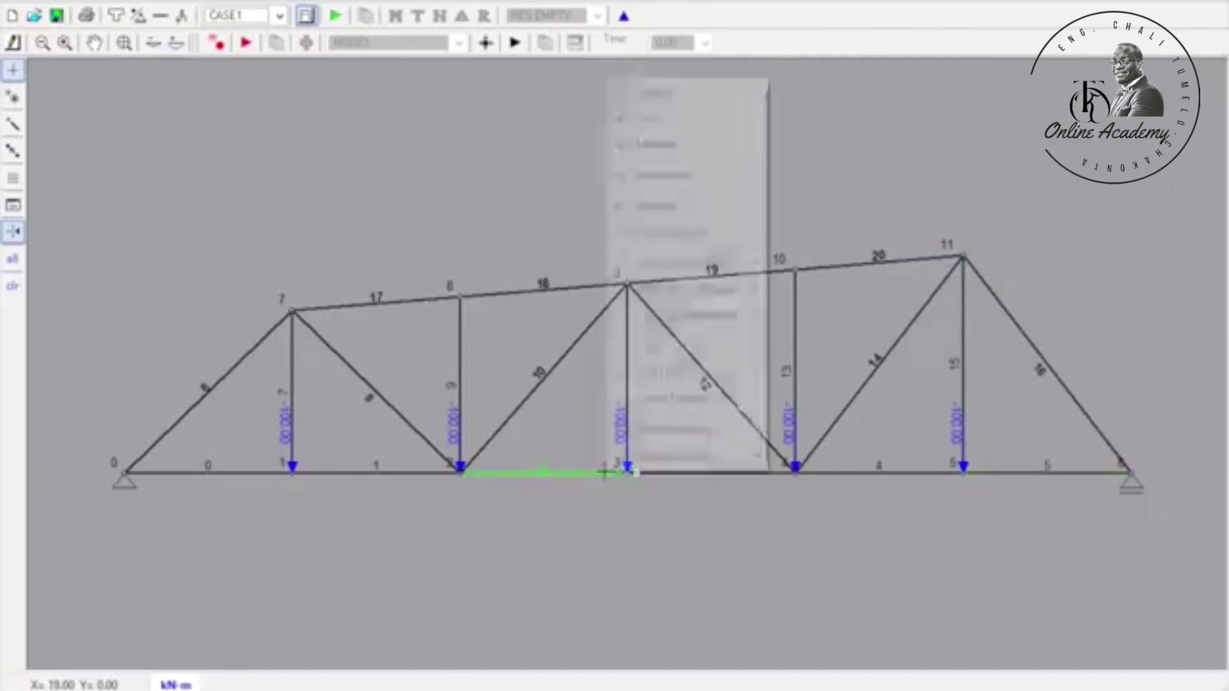
pyautogui.moveTo(707, 266)
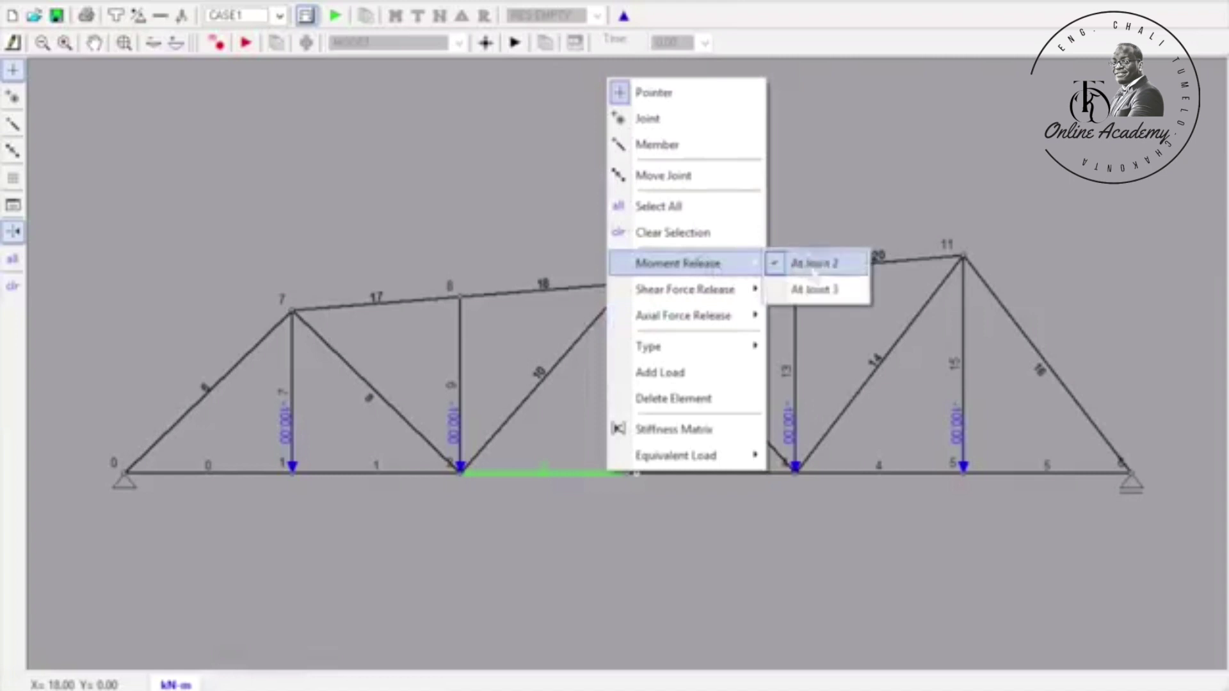
pyautogui.click(815, 290)
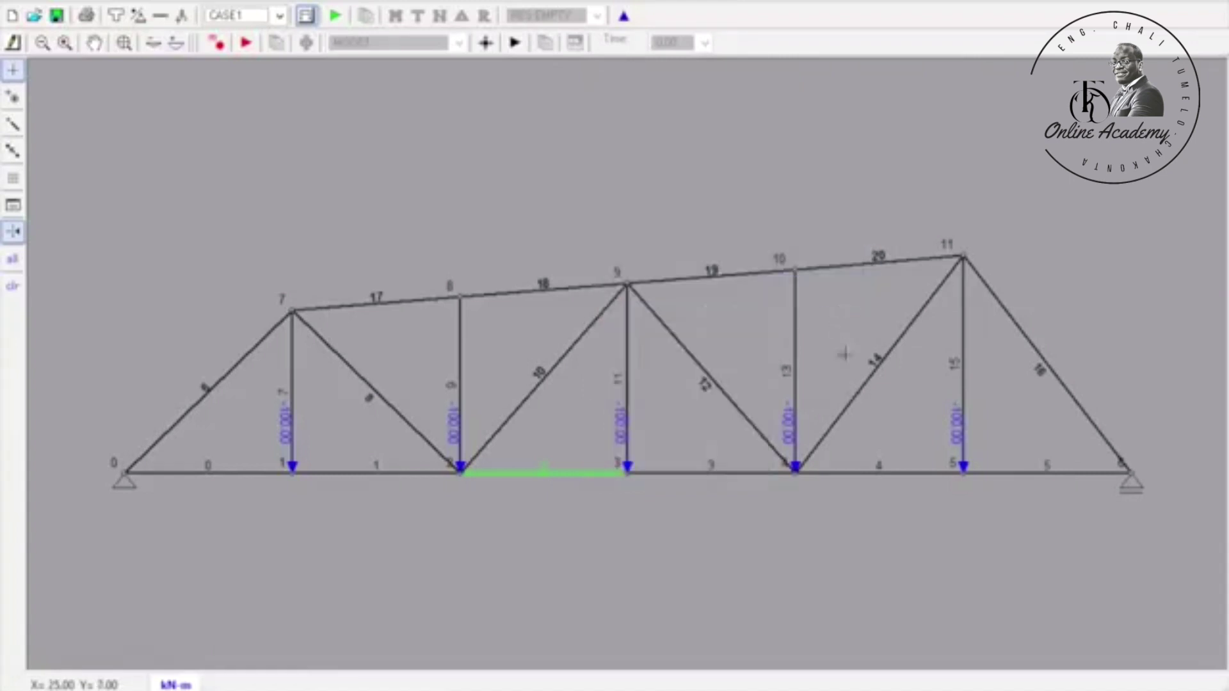
# Analyse the truss for CASE1 and display its bending moment diagram followed by its axial force diagram
pyautogui.click(336, 17)
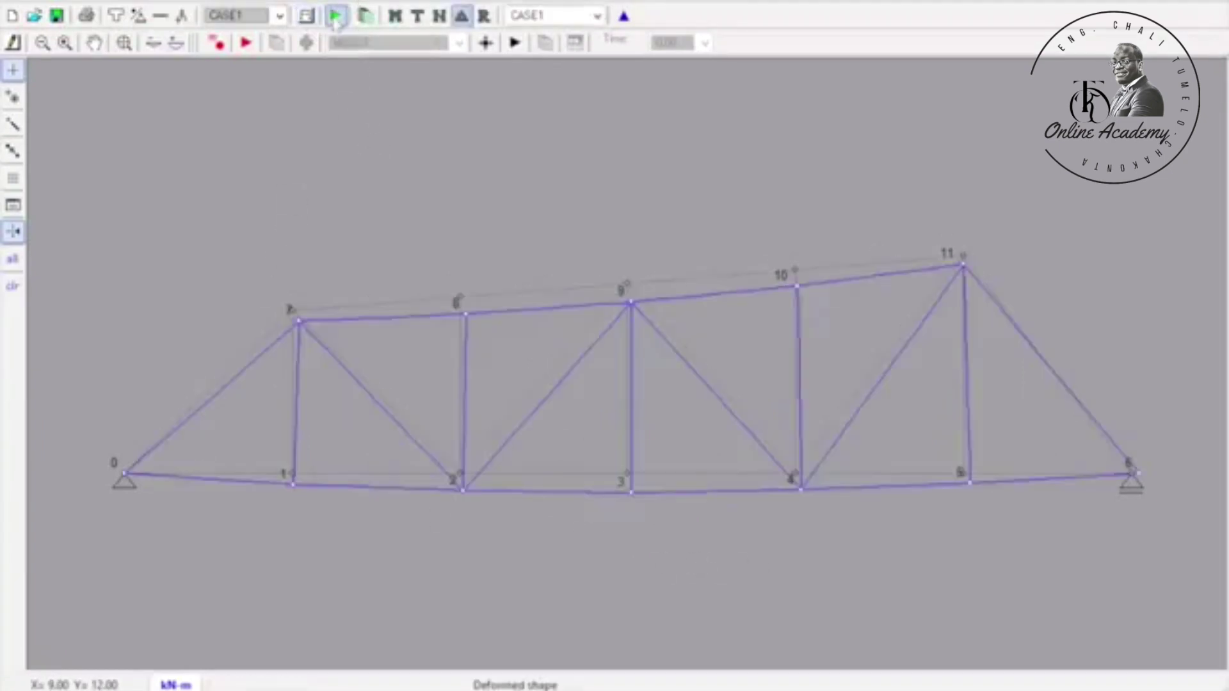
pyautogui.click(405, 18)
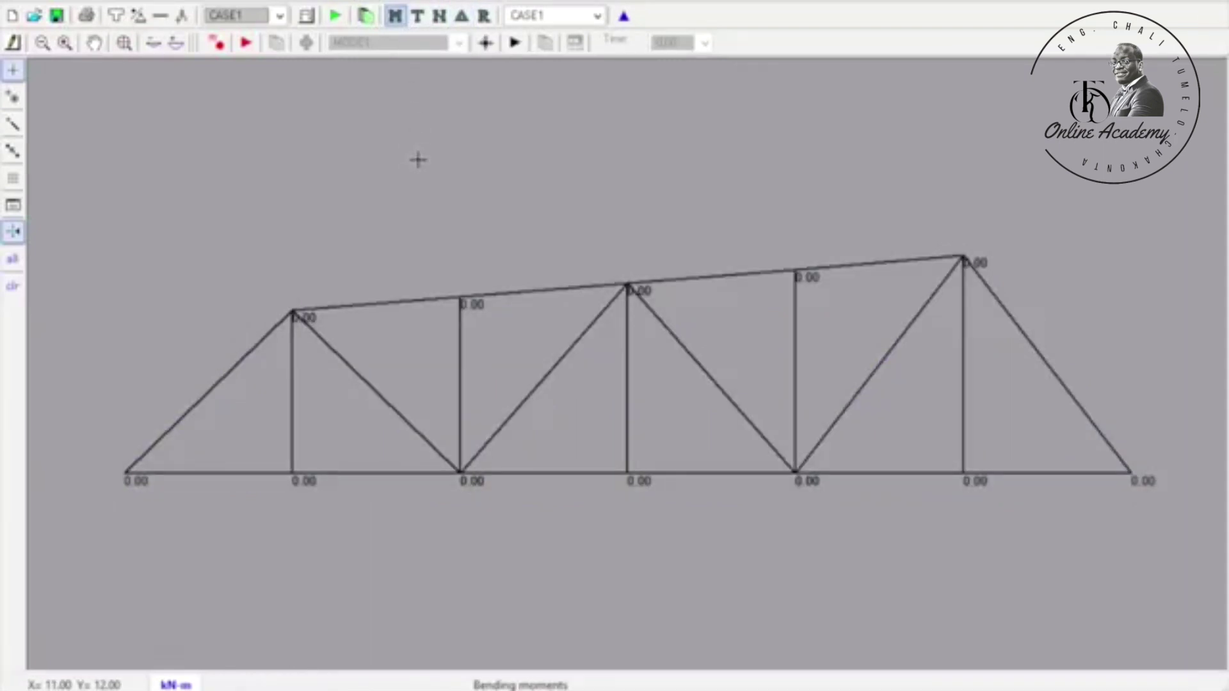
pyautogui.click(438, 16)
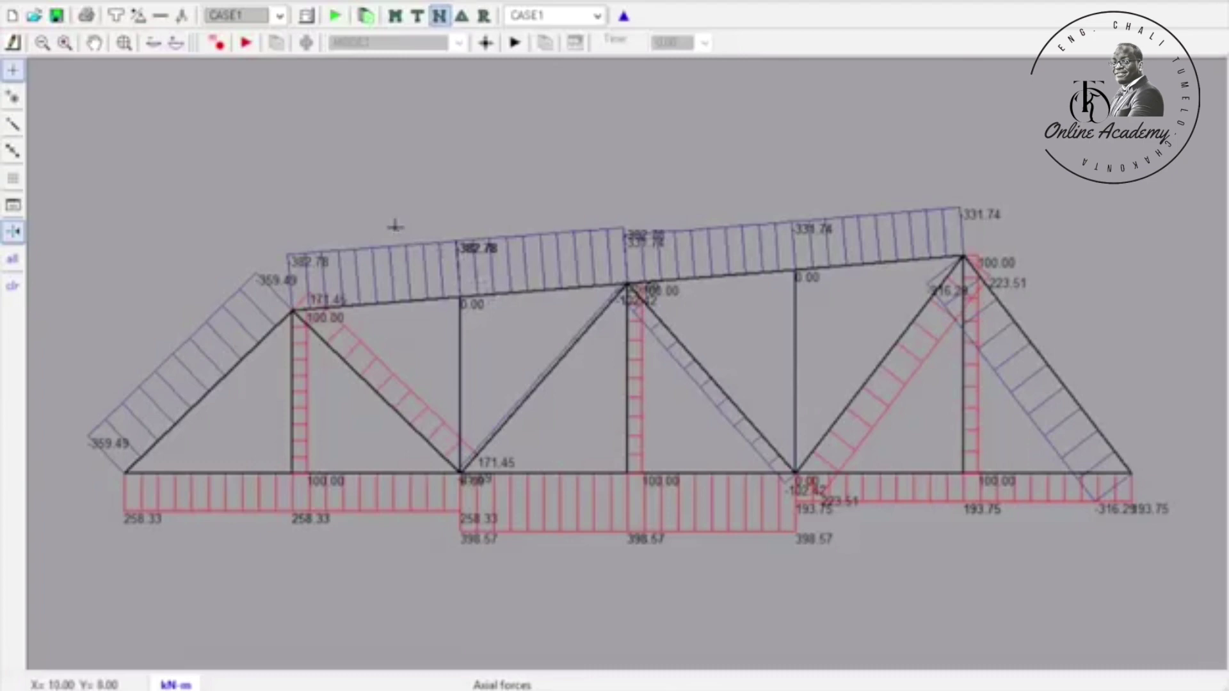
# Review the tabulated axial, shear and moment results along member 0 and close the results table
pyautogui.click(366, 16)
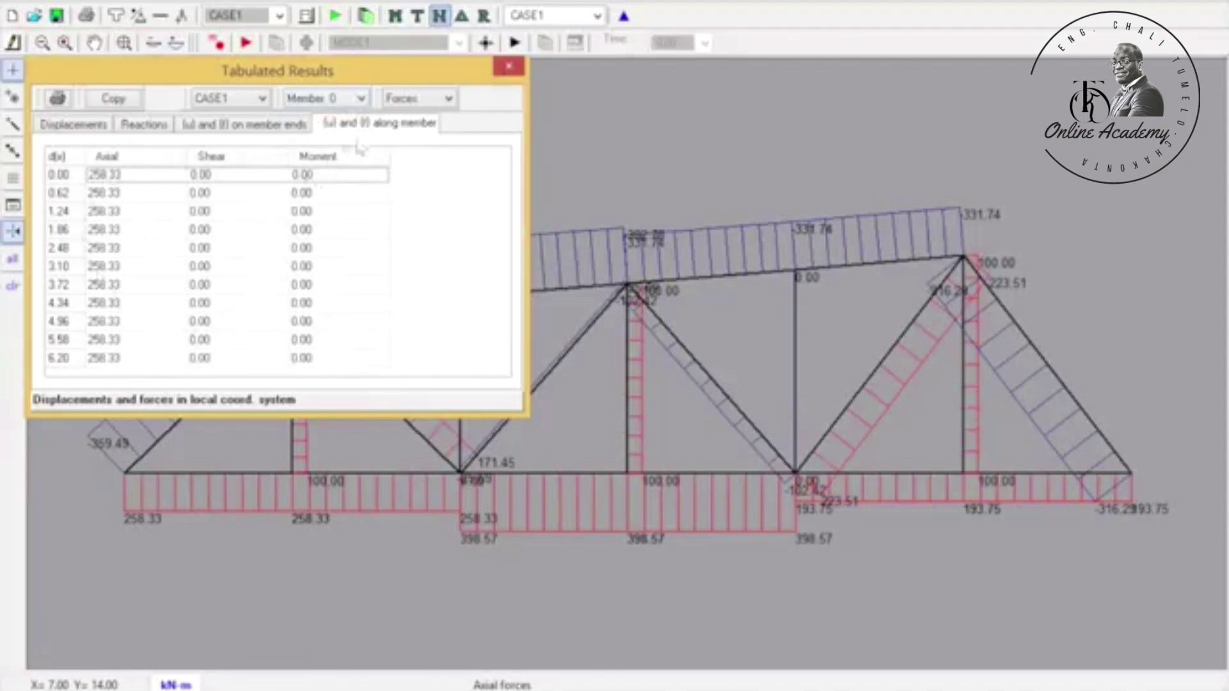
pyautogui.click(507, 69)
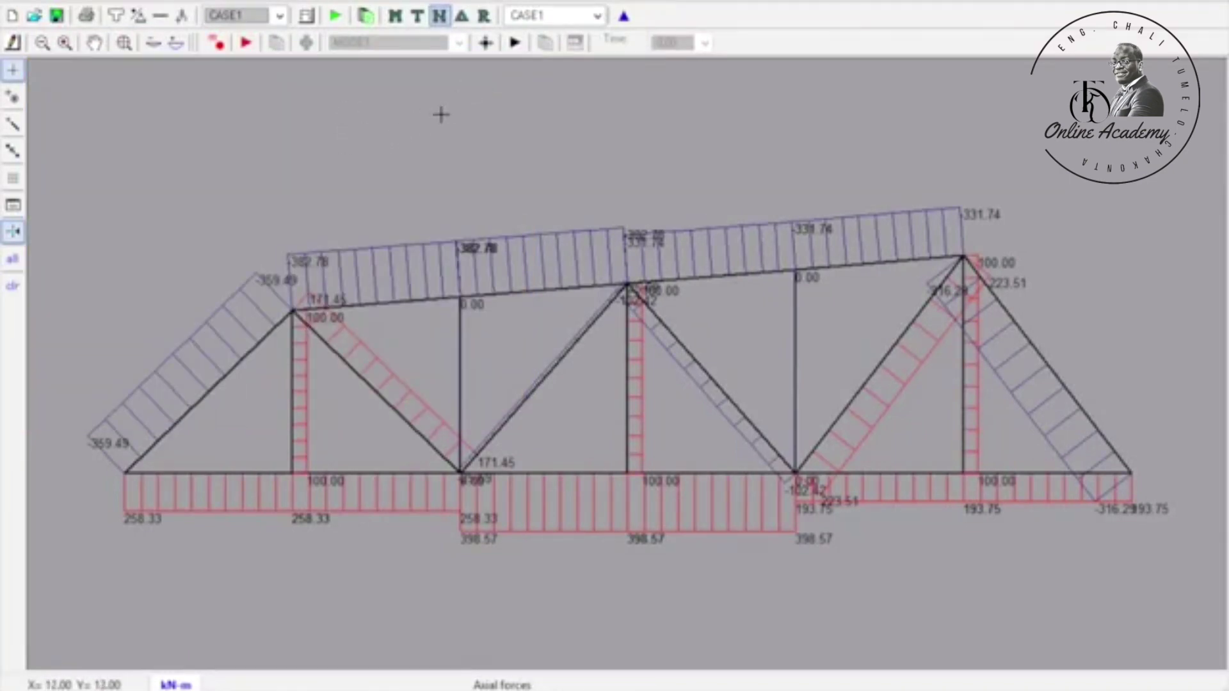
# Enlarge the axial force diagram's ordinates for readability, reducing them again until the whole diagram fits on screen
pyautogui.click(176, 43)
pyautogui.click(176, 43)
pyautogui.click(177, 43)
pyautogui.click(177, 44)
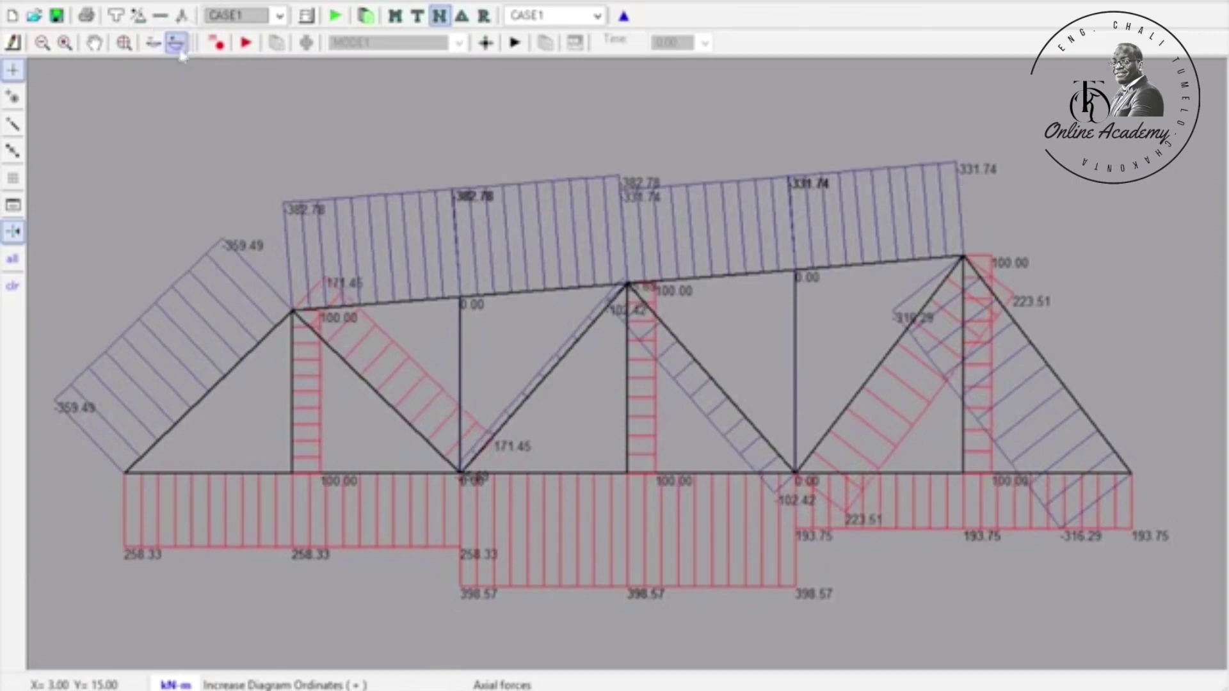
pyautogui.click(178, 45)
pyautogui.click(177, 45)
pyautogui.click(177, 45)
pyautogui.click(177, 46)
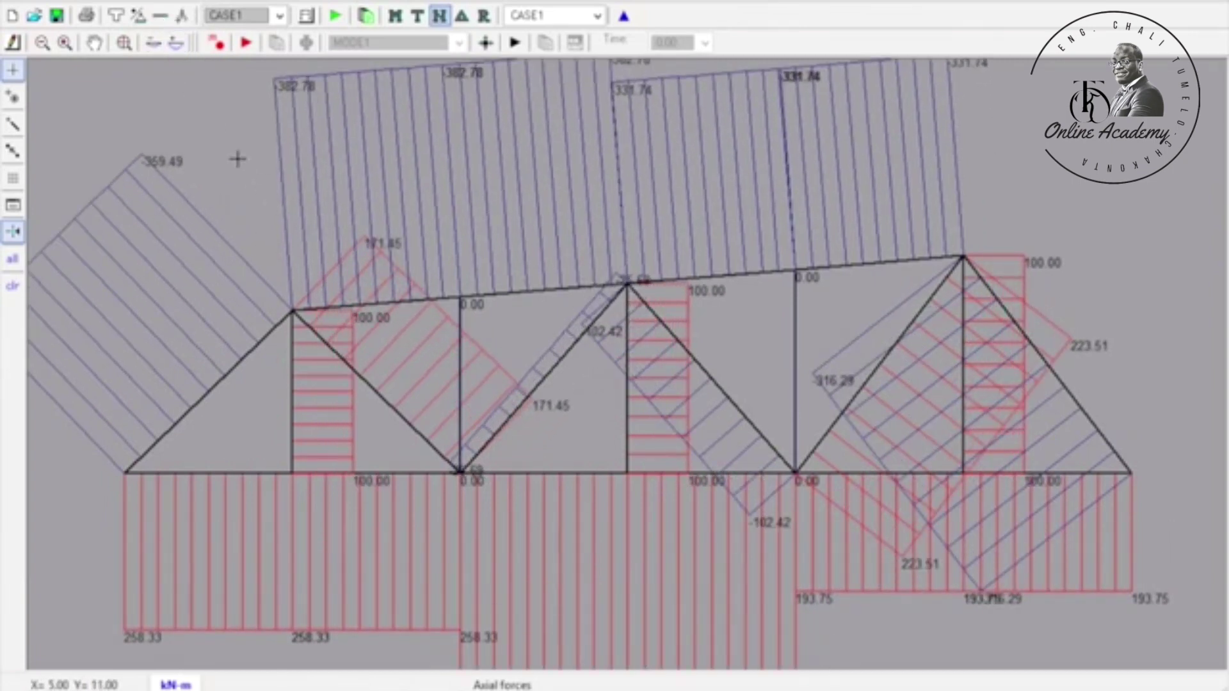
pyautogui.click(154, 44)
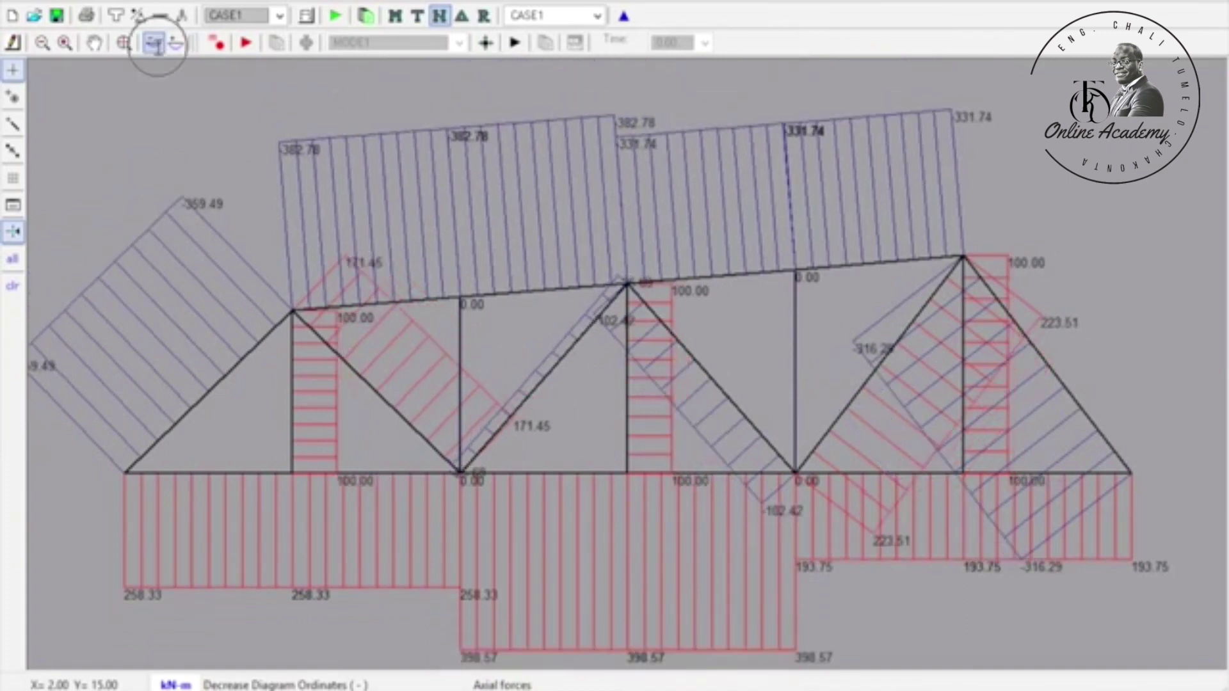
pyautogui.click(154, 44)
pyautogui.click(154, 44)
pyautogui.click(154, 43)
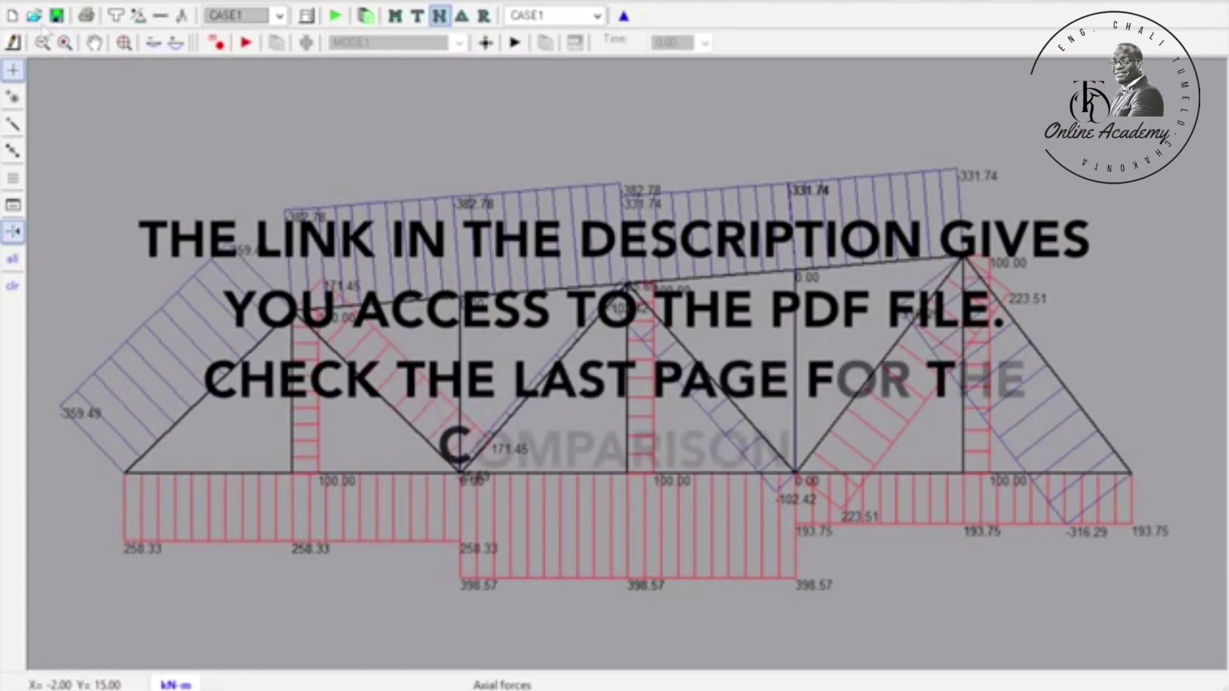
# Save the model as a LinPro file named "detriot bridge analysis example", based on the existing example 2 file name without its number
pyautogui.hotkey('ctrl', 's')
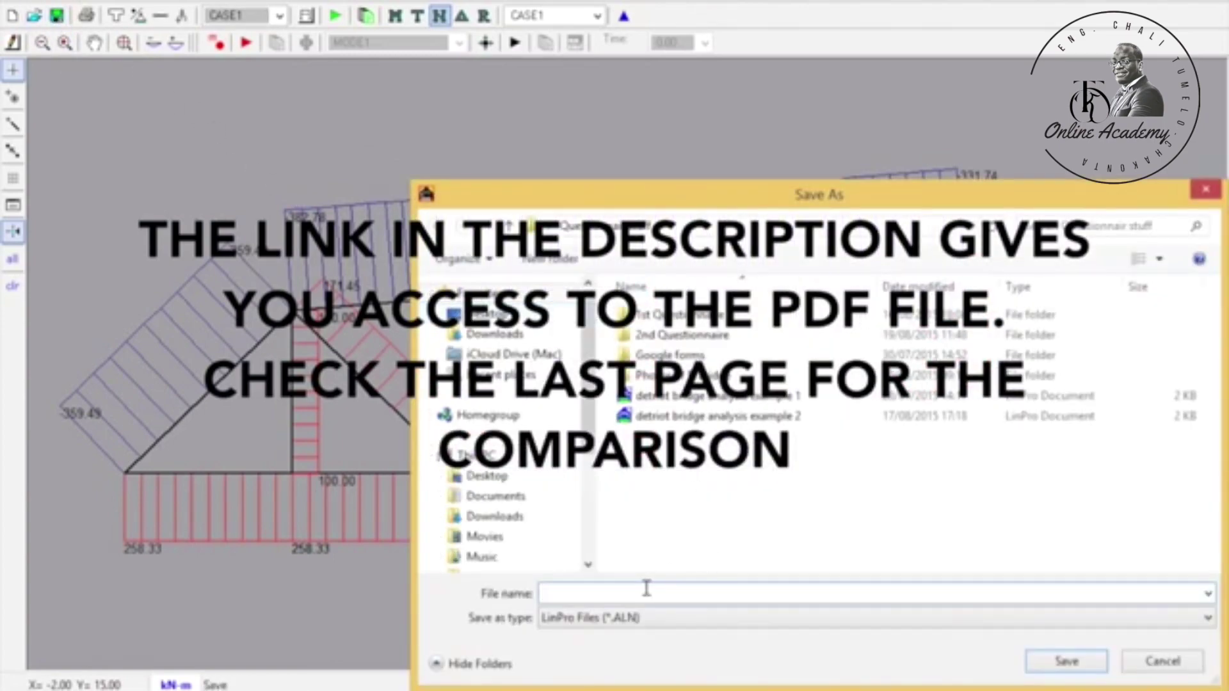
pyautogui.click(661, 418)
pyautogui.click(710, 594)
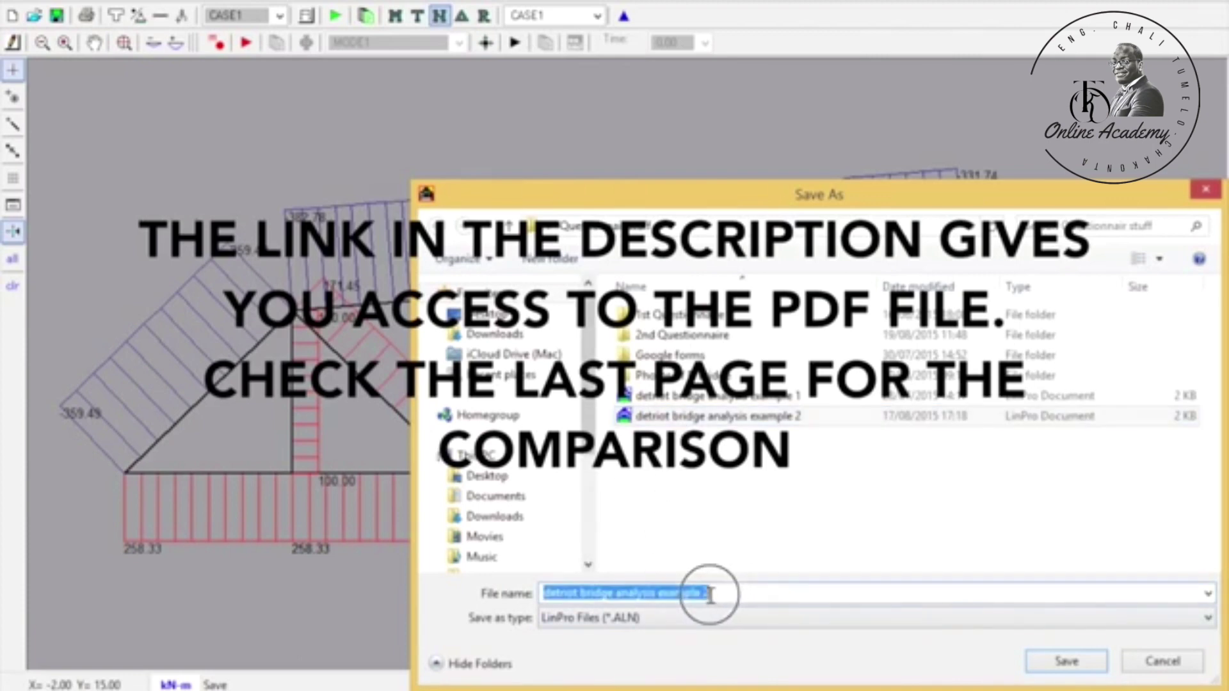
pyautogui.click(717, 594)
pyautogui.press('BackSpace')
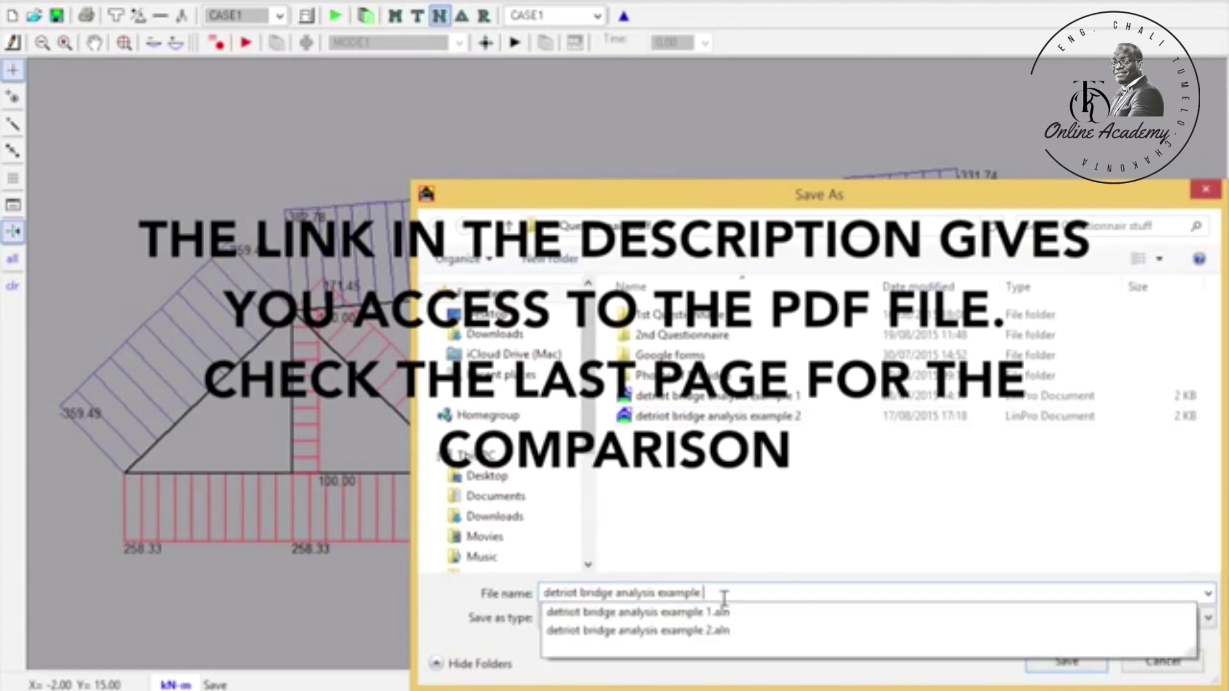
pyautogui.press('Return')
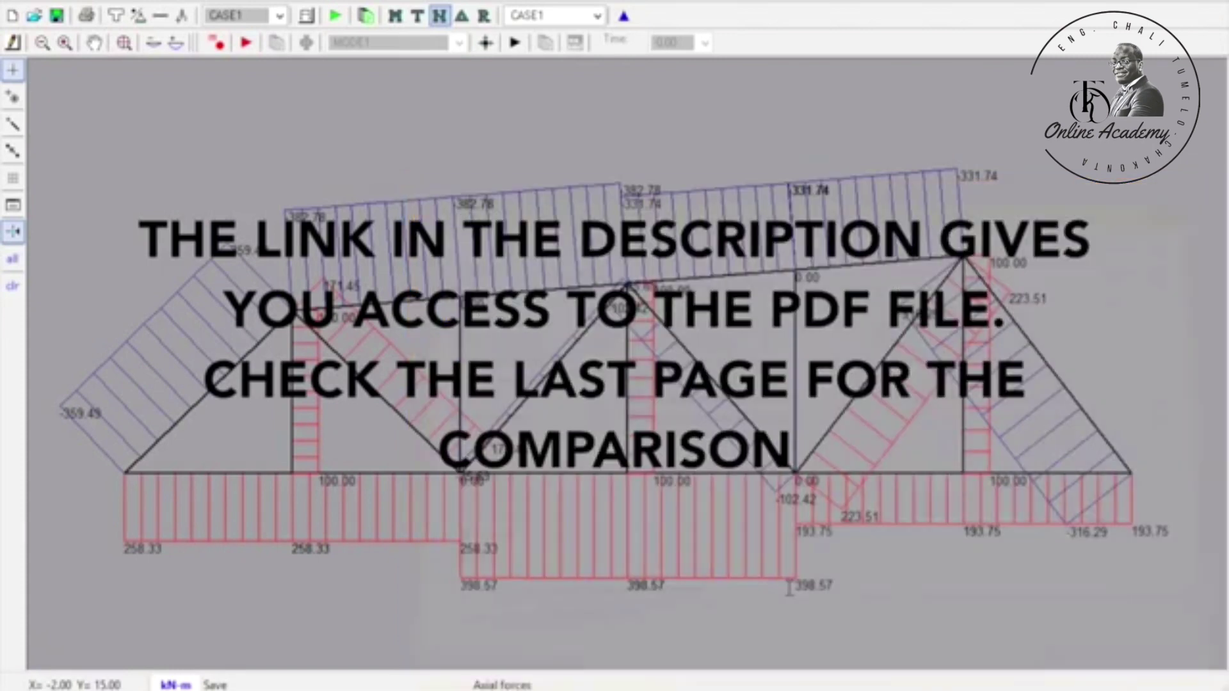